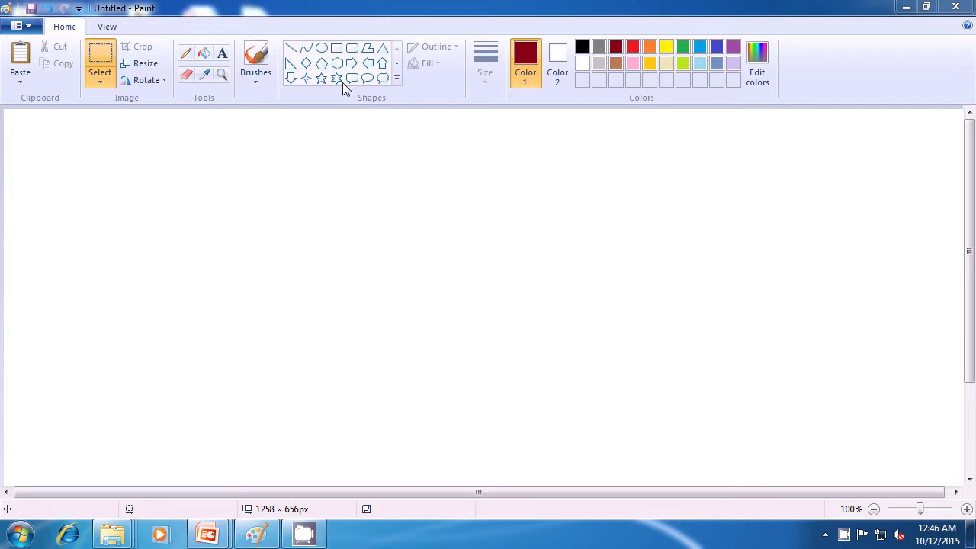
# Draw a large bright-blue rectangle with matching outline and solid fill across the middle of the canvas as the sky
pyautogui.click(336, 50)
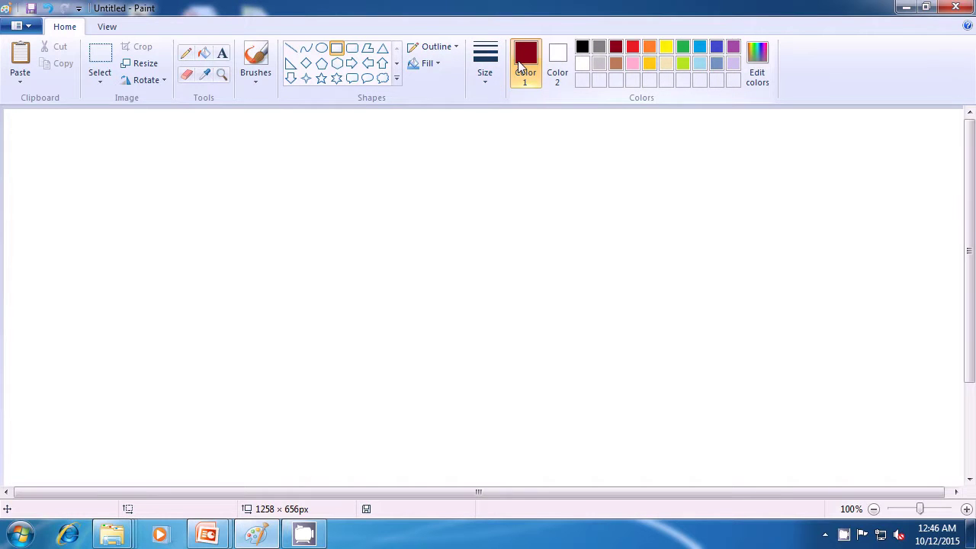
pyautogui.click(699, 48)
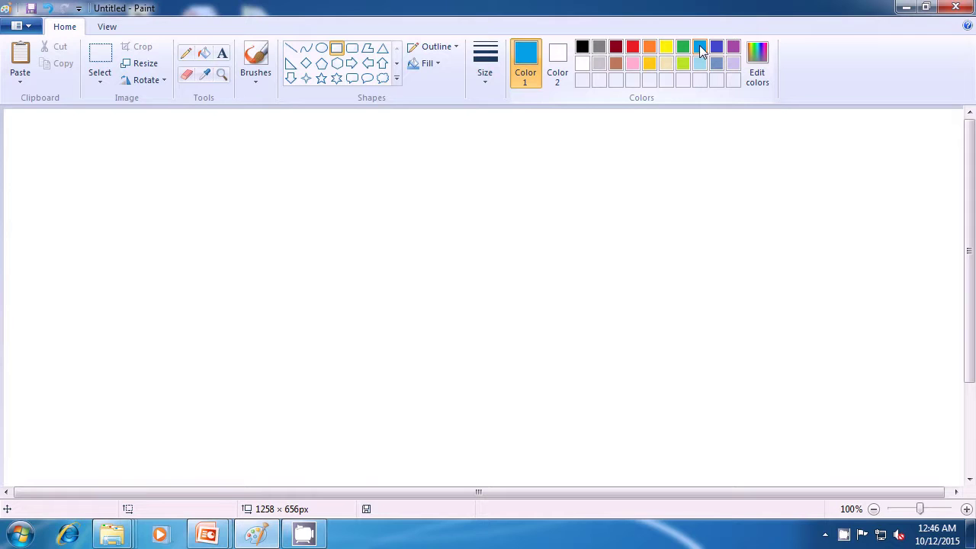
pyautogui.click(556, 59)
pyautogui.click(700, 47)
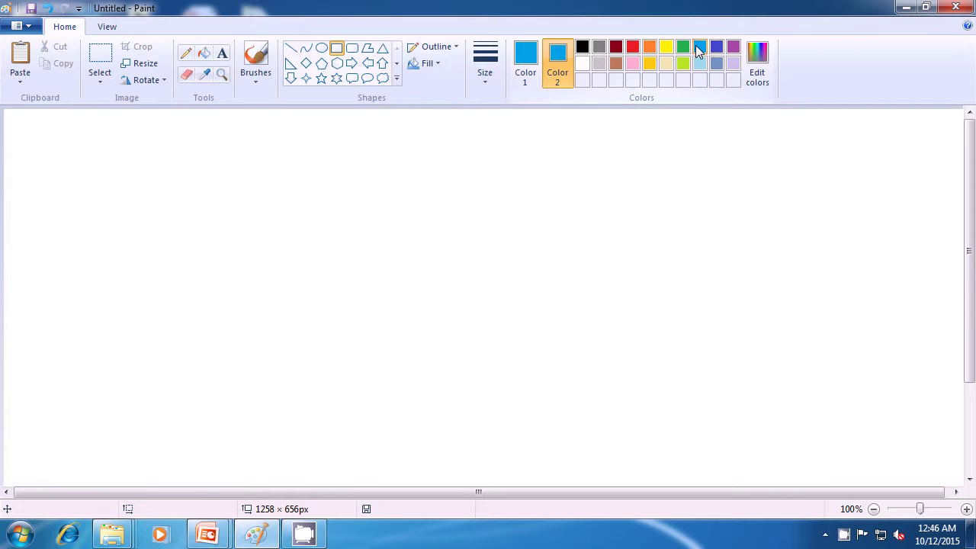
pyautogui.click(431, 64)
pyautogui.click(442, 101)
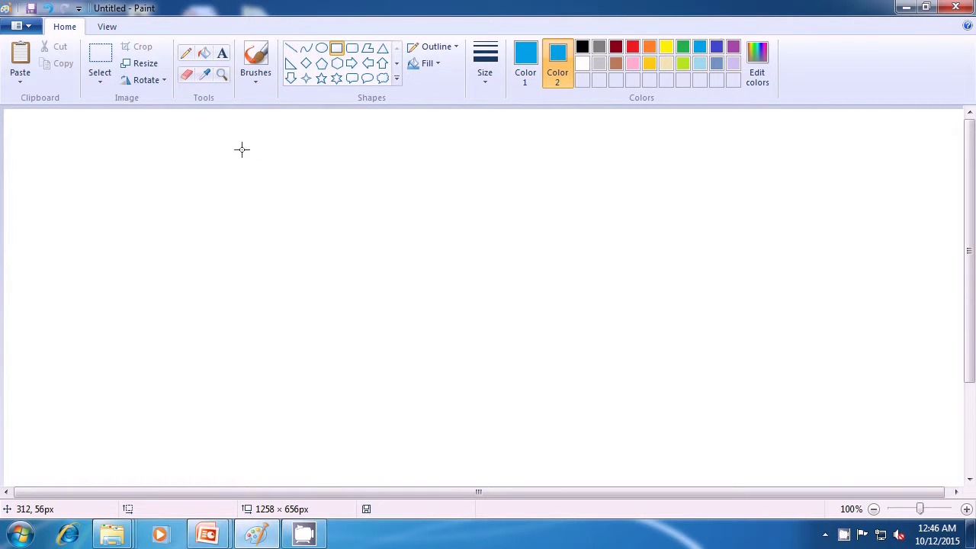
pyautogui.moveTo(266, 138); pyautogui.dragTo(805, 464)
pyautogui.click(884, 403)
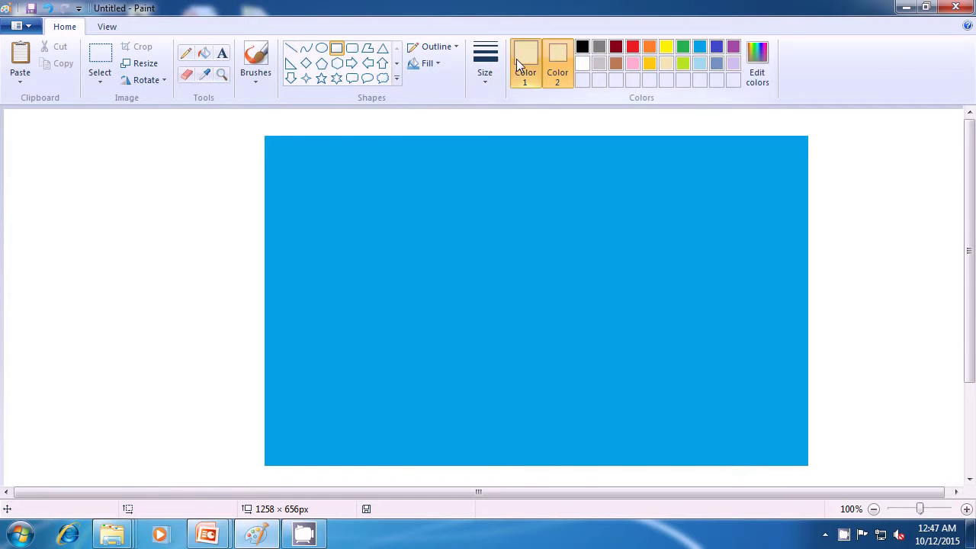
# Draw a solid black strip about 708 × 27 px along the blue rectangle's bottom edge as the road
pyautogui.click(560, 62)
pyautogui.click(582, 47)
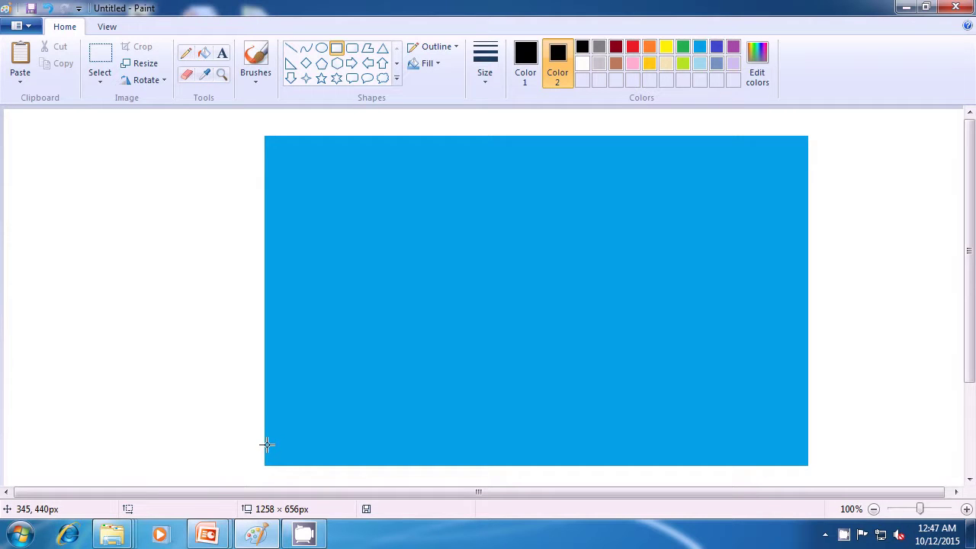
pyautogui.moveTo(267, 444); pyautogui.dragTo(808, 463)
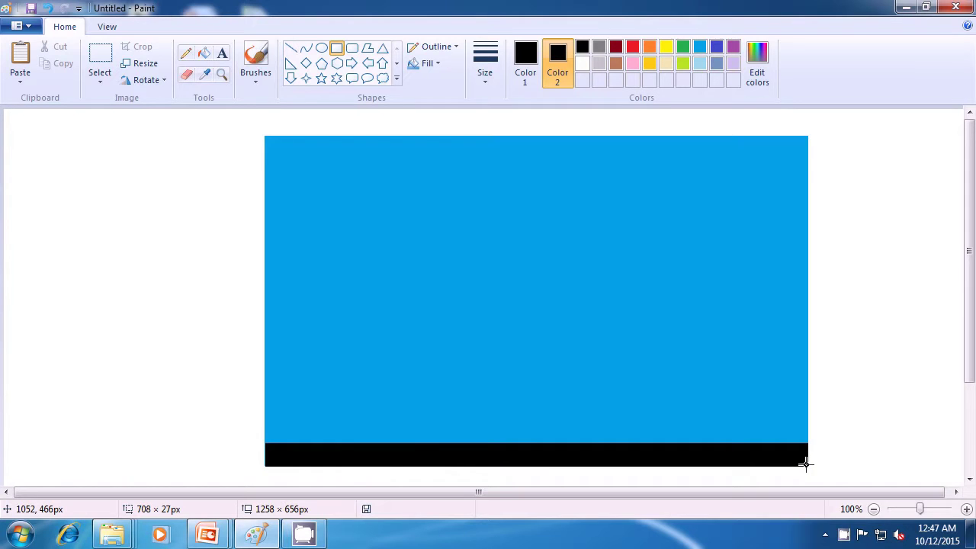
pyautogui.moveTo(806, 462); pyautogui.dragTo(806, 463)
pyautogui.click(862, 438)
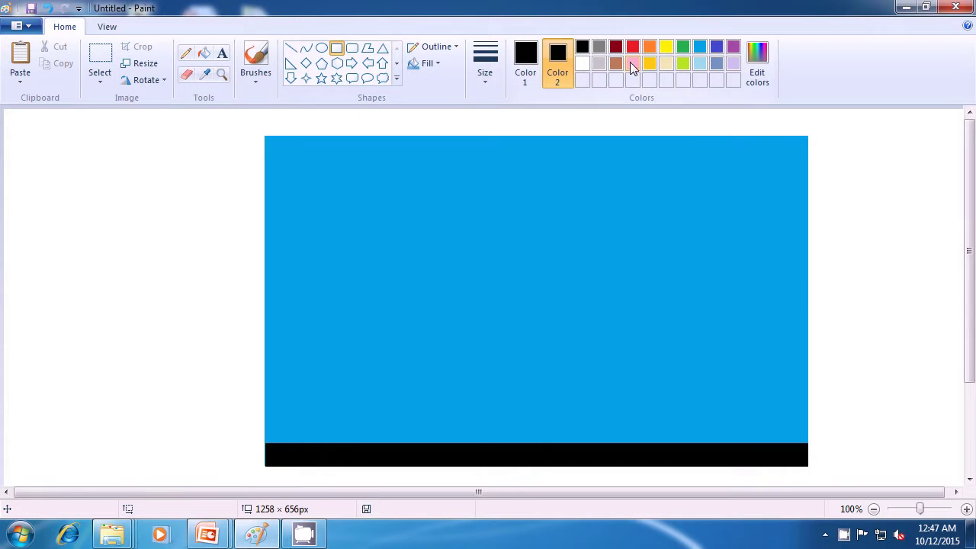
# Draw a solid cream building about 57 × 148 px standing on the black strip near the sky's left edge
pyautogui.click(667, 63)
pyautogui.click(532, 66)
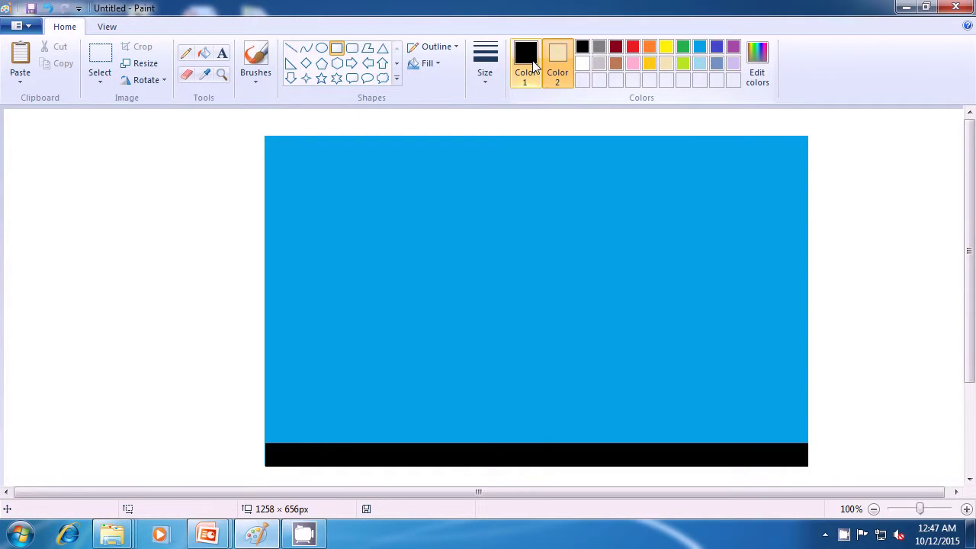
pyautogui.click(532, 67)
pyautogui.click(668, 65)
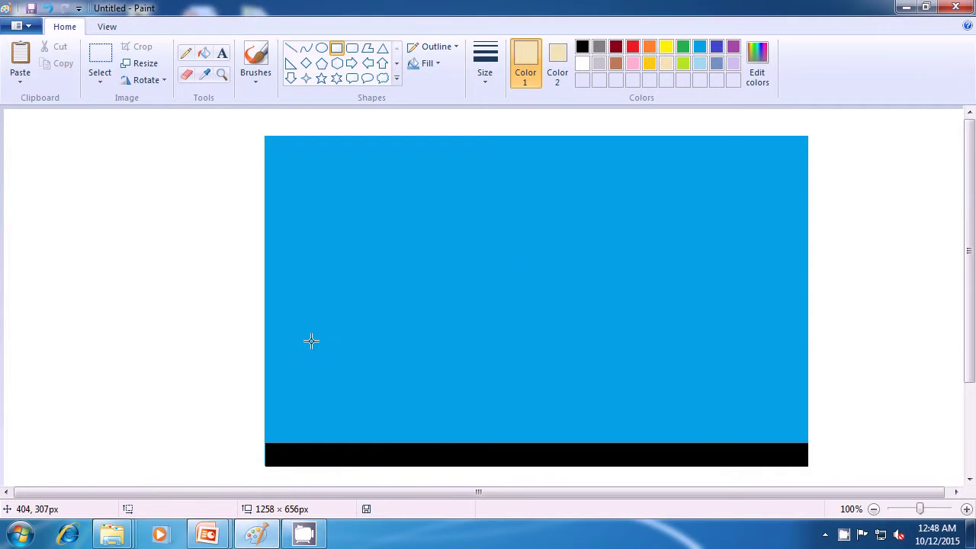
pyautogui.moveTo(305, 329); pyautogui.dragTo(348, 441)
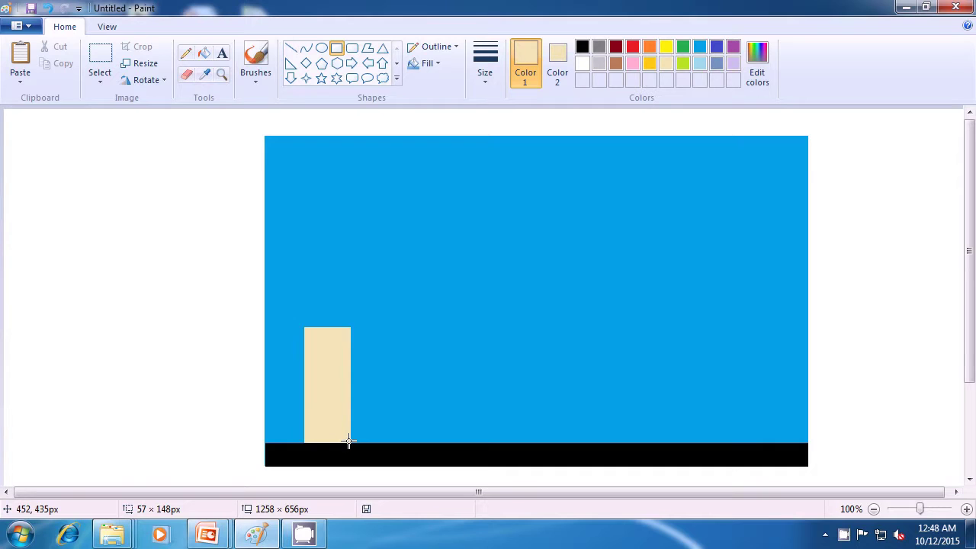
pyautogui.moveTo(349, 441); pyautogui.dragTo(348, 441)
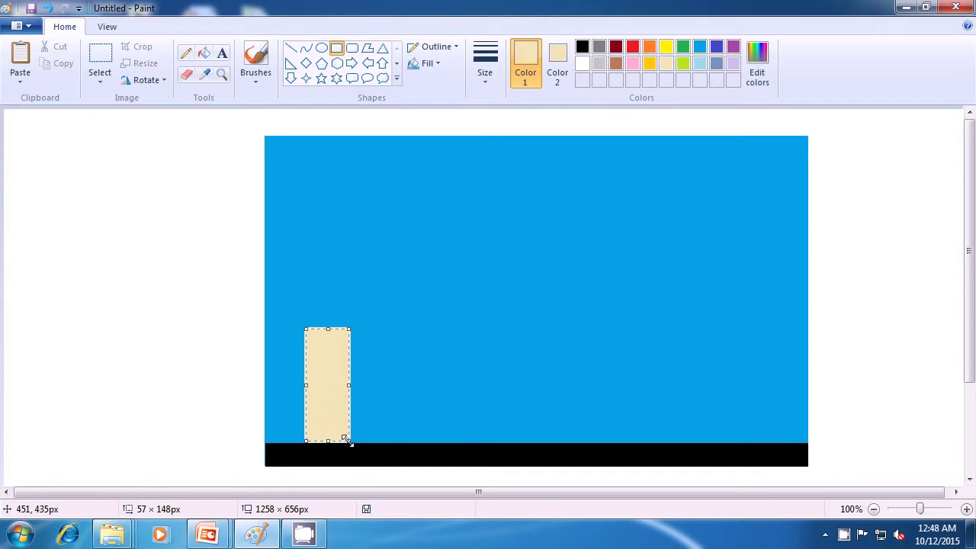
pyautogui.click(433, 362)
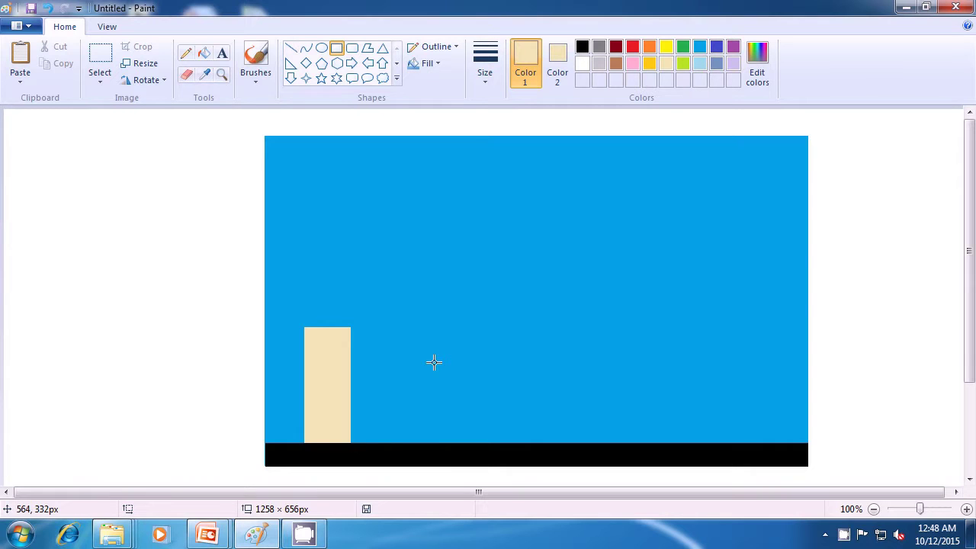
# Draw a taller solid brown building about 66 × 236 px on the road, just right of the cream one
pyautogui.click(618, 65)
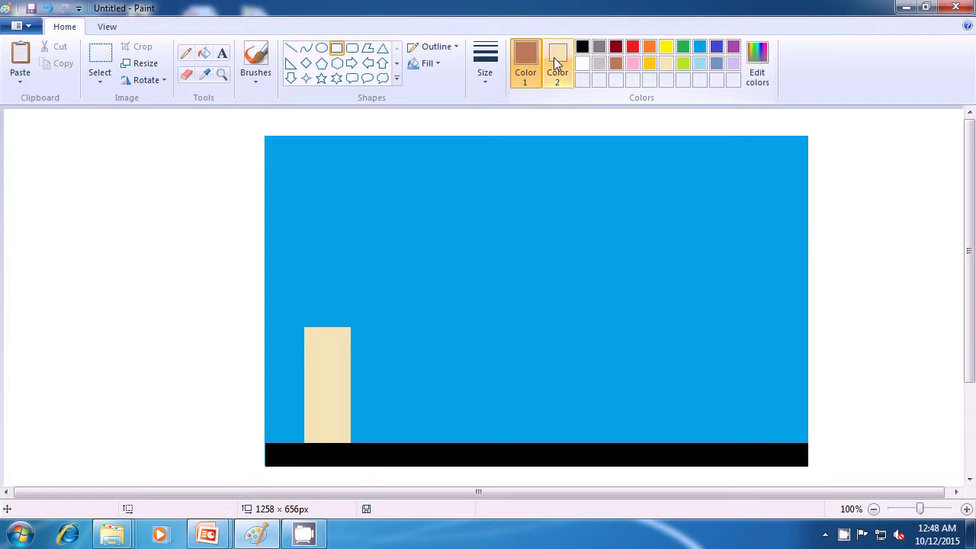
pyautogui.click(556, 58)
pyautogui.click(612, 64)
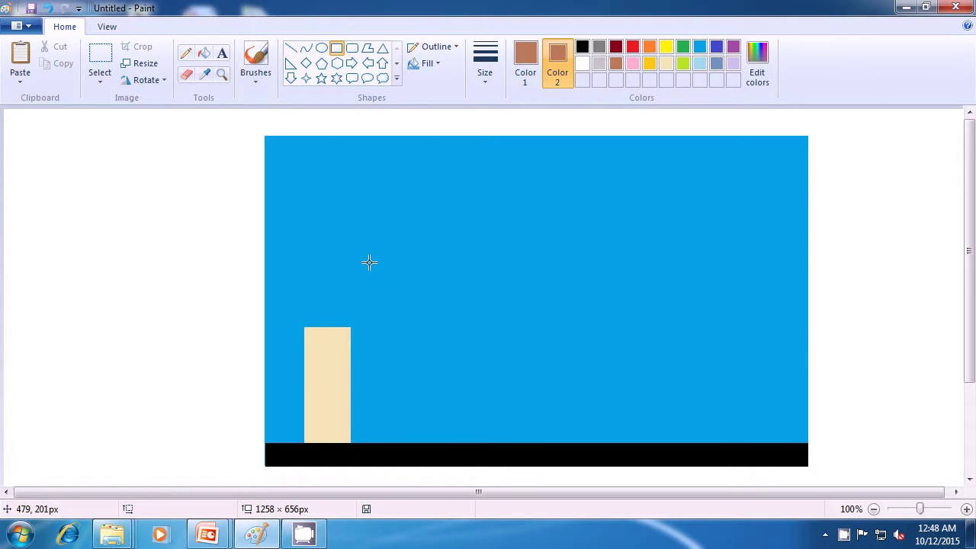
pyautogui.moveTo(368, 261); pyautogui.dragTo(420, 440)
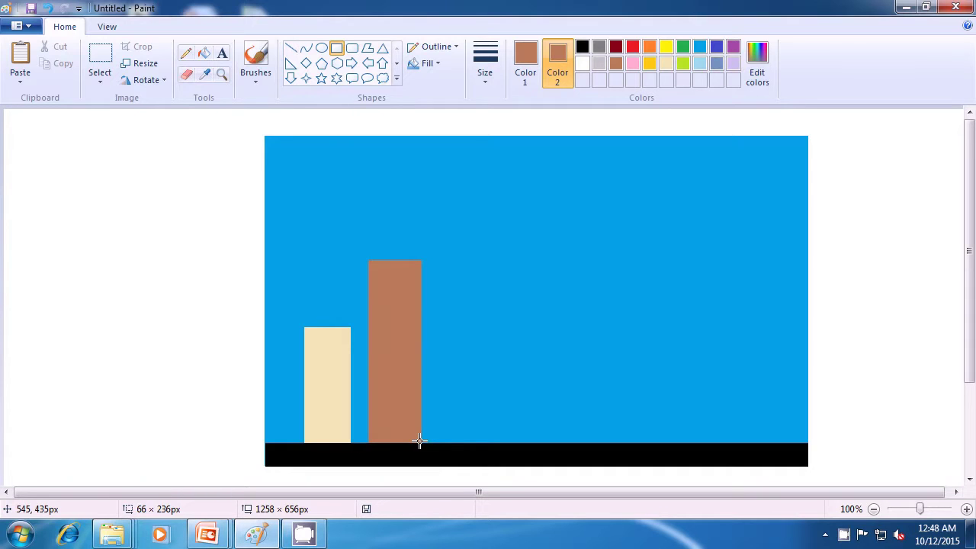
pyautogui.moveTo(419, 441); pyautogui.dragTo(419, 442)
pyautogui.click(484, 329)
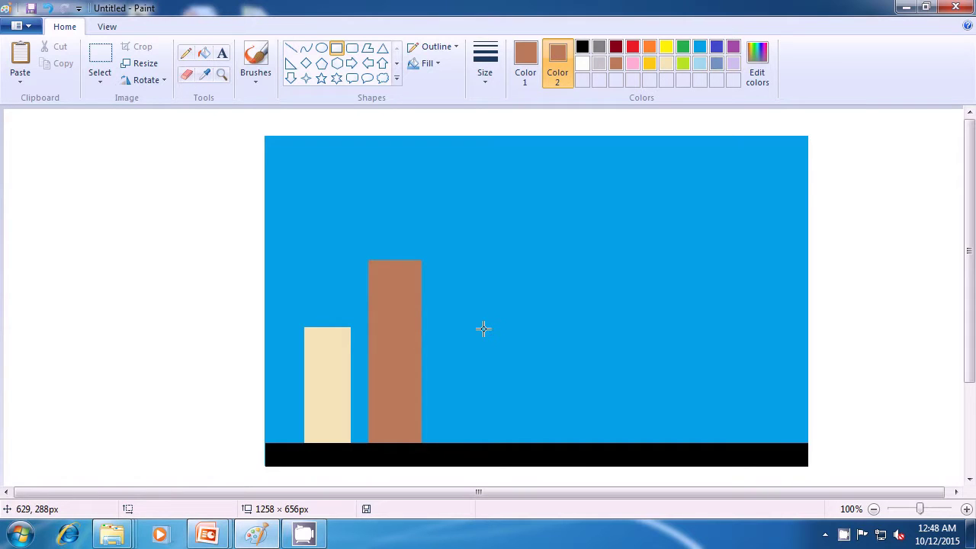
# Draw a low, wide solid gold building on the road to the right of the brown building
pyautogui.click(645, 66)
pyautogui.click(525, 63)
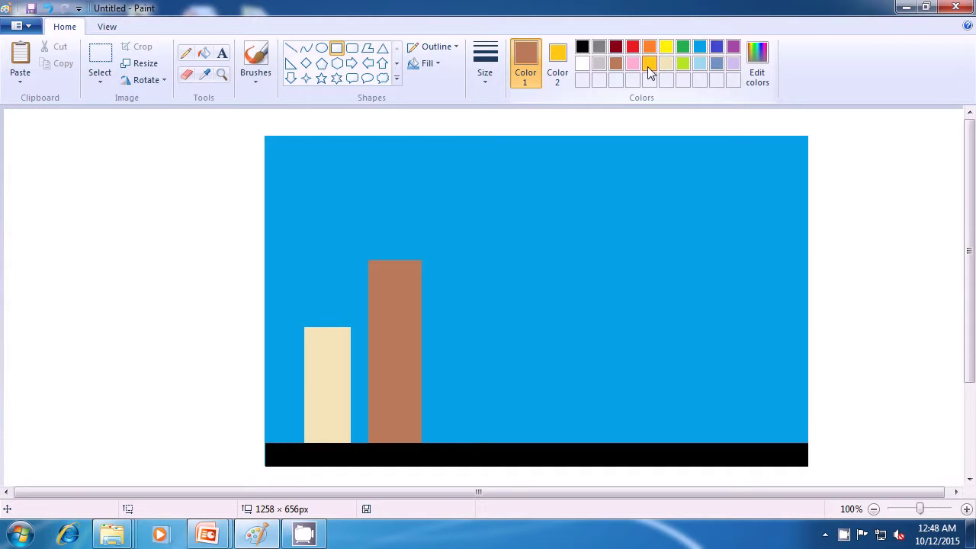
pyautogui.click(649, 65)
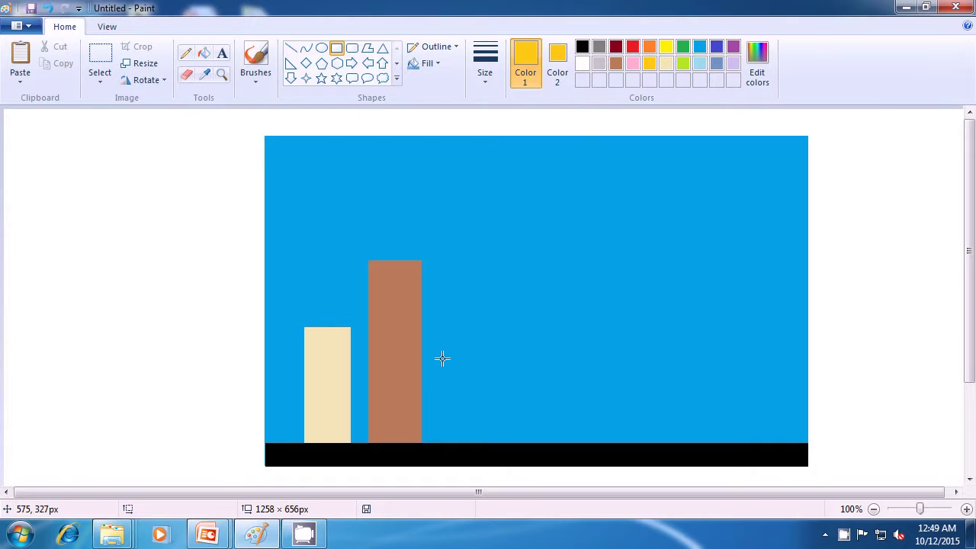
pyautogui.moveTo(441, 357); pyautogui.dragTo(514, 441)
pyautogui.click(599, 378)
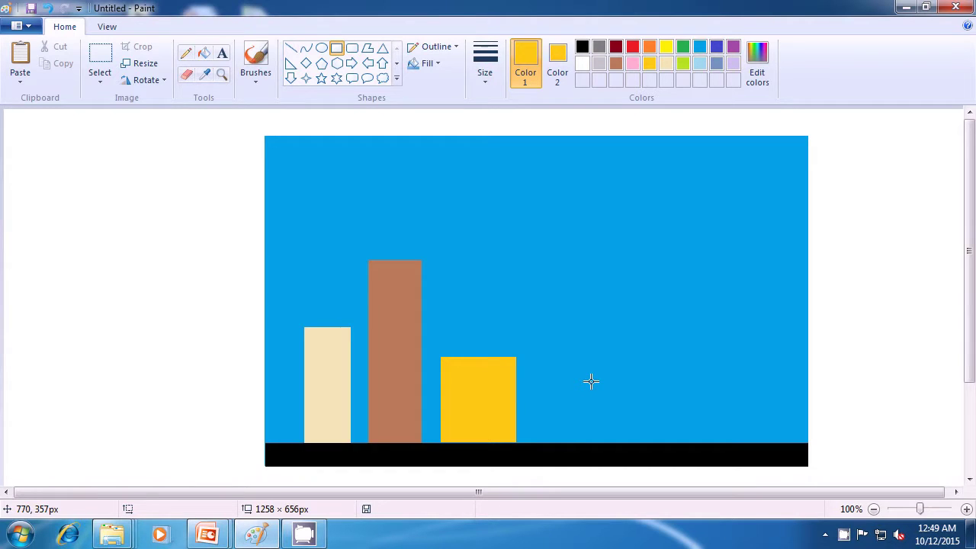
# Draw a tall, narrow solid cream building on the road in the right part of the scene, leaving a wide gap after the gold building
pyautogui.click(668, 60)
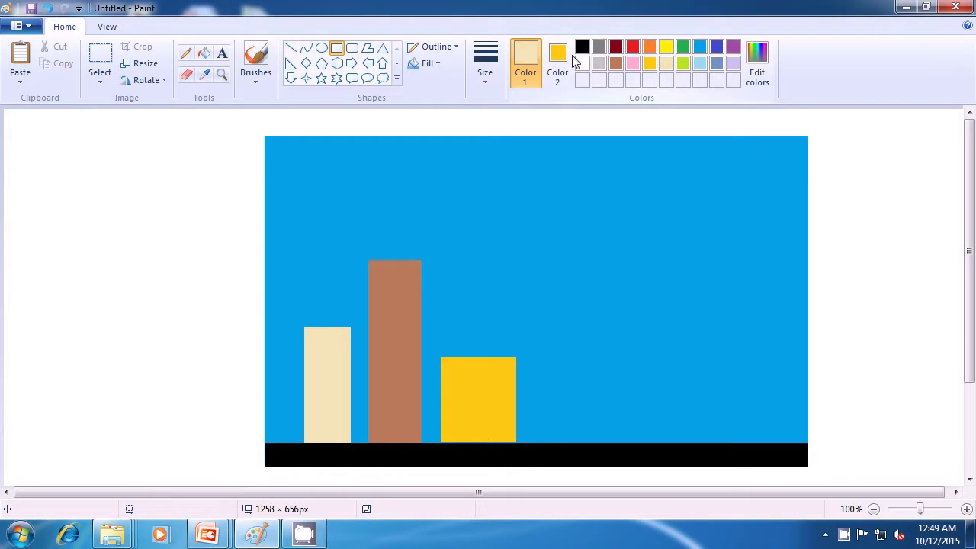
pyautogui.click(570, 61)
pyautogui.click(667, 64)
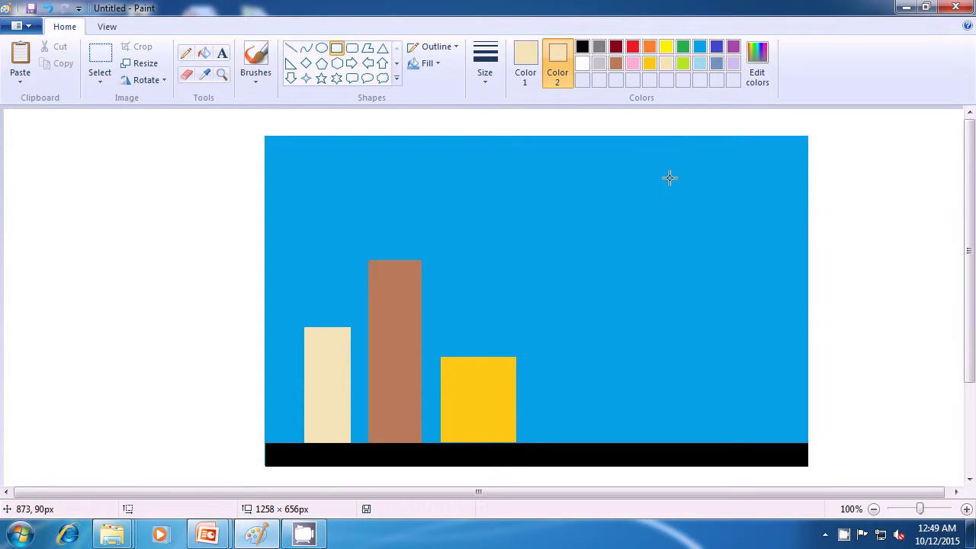
pyautogui.moveTo(666, 174)
pyautogui.mouseDown()
pyautogui.moveTo(692, 205)
pyautogui.moveTo(712, 279)
pyautogui.moveTo(717, 440)
pyautogui.mouseUp()
pyautogui.click(870, 324)
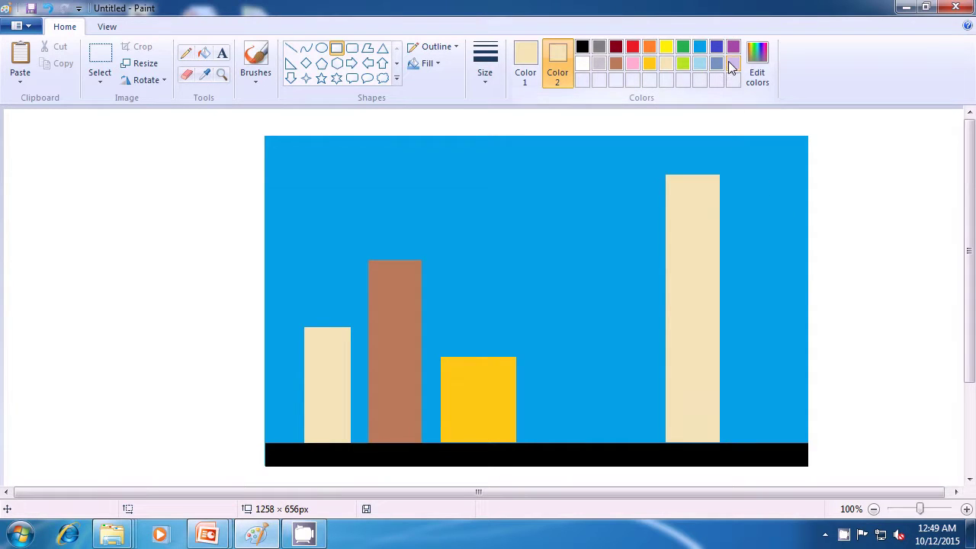
# Draw a tall solid lavender building on the road against the right edge of the blue sky
pyautogui.click(732, 64)
pyautogui.click(527, 69)
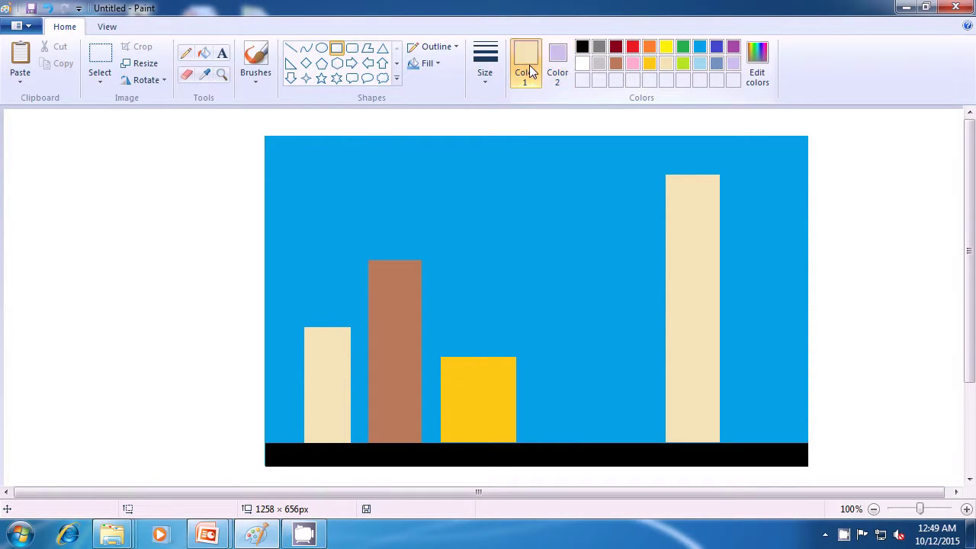
pyautogui.click(732, 65)
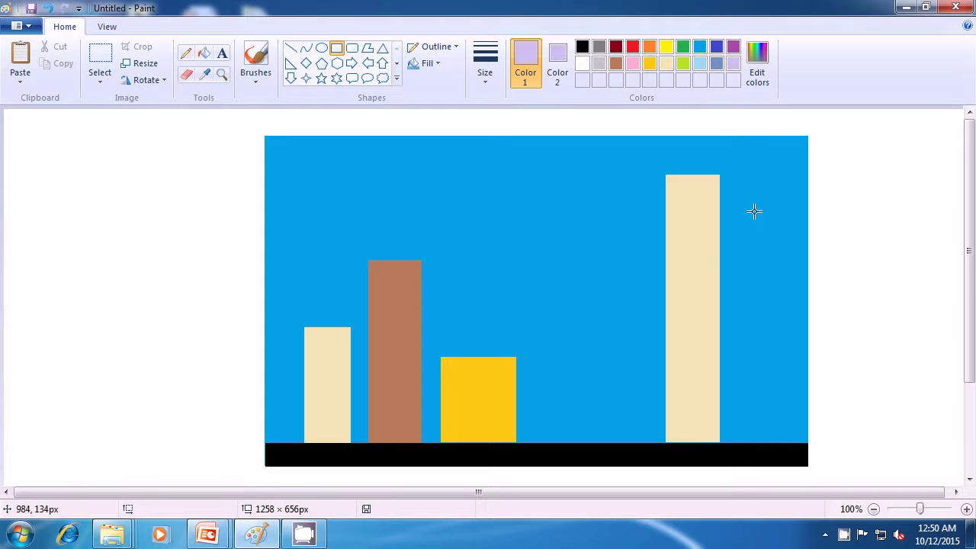
pyautogui.moveTo(751, 209); pyautogui.dragTo(807, 440)
pyautogui.click(855, 378)
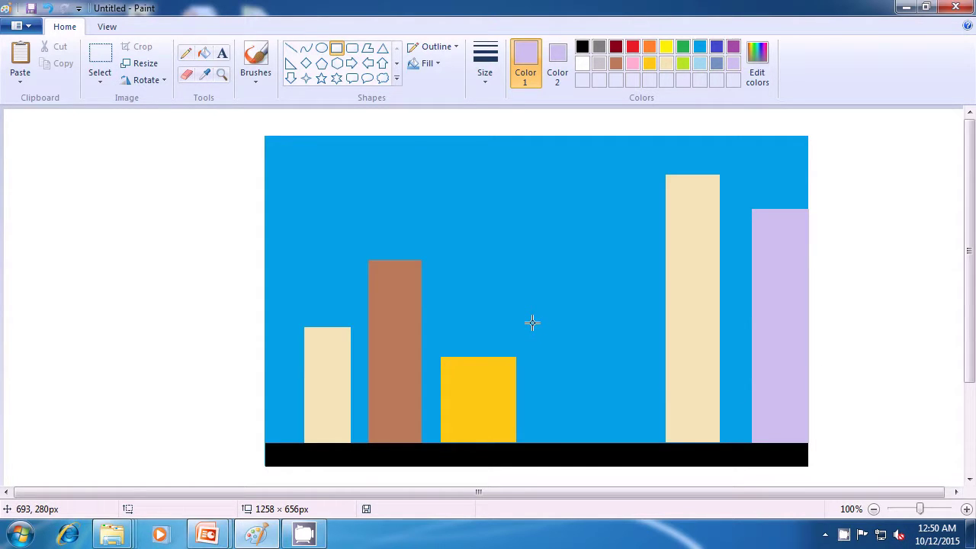
# Draw two thin lavender posts, about 3 × 153 px and 5 × 161 px, at either side of the gap between the gold and tall cream buildings
pyautogui.moveTo(526, 325); pyautogui.dragTo(528, 441)
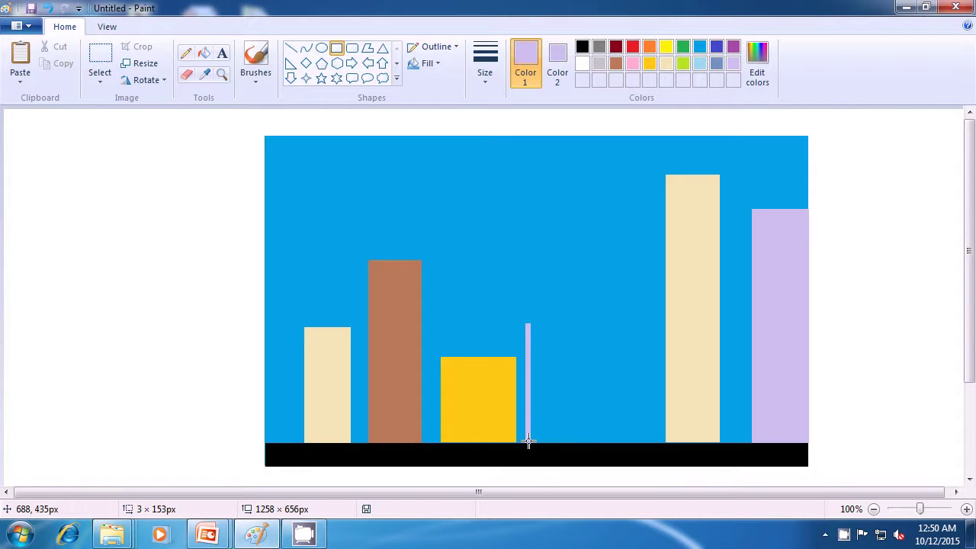
pyautogui.moveTo(528, 441); pyautogui.dragTo(528, 442)
pyautogui.click(569, 411)
pyautogui.moveTo(648, 317); pyautogui.dragTo(653, 442)
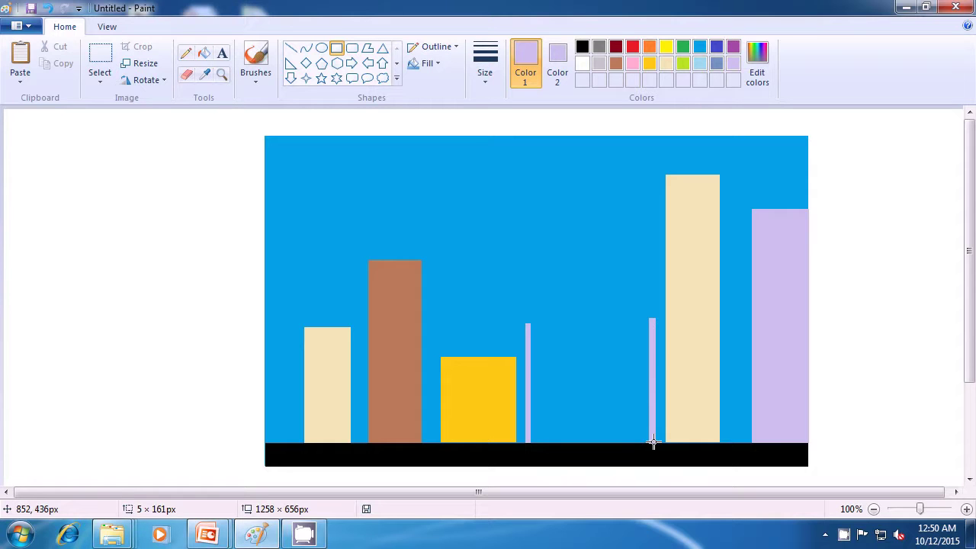
pyautogui.moveTo(652, 442); pyautogui.dragTo(653, 441)
pyautogui.click(833, 356)
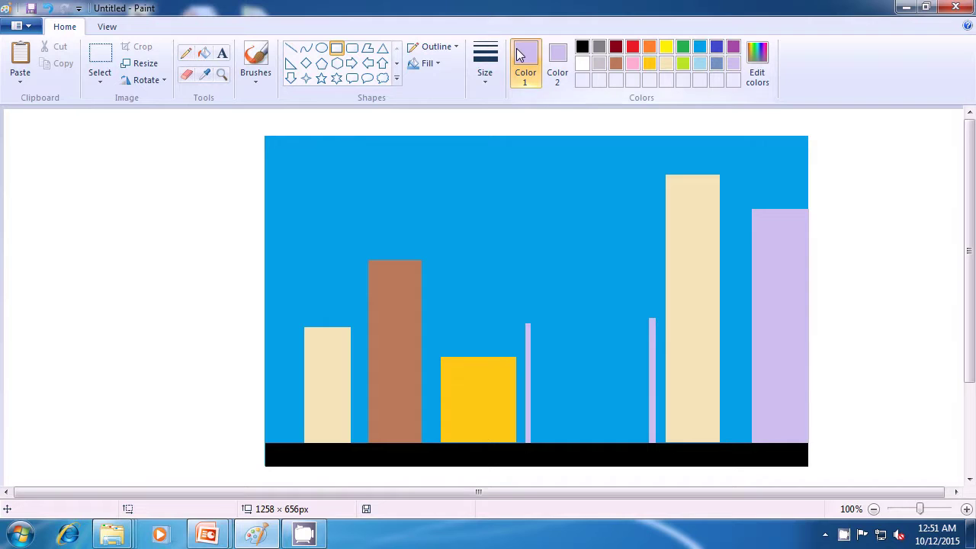
# Draw two small solid black windows side by side near the top of the short cream building, the left one about 11 × 18 px
pyautogui.click(583, 47)
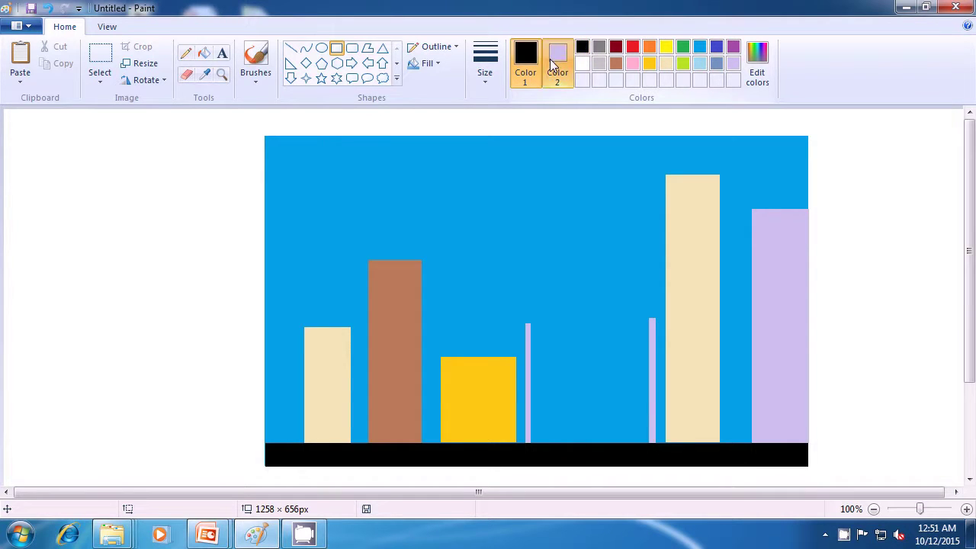
pyautogui.click(554, 64)
pyautogui.click(582, 46)
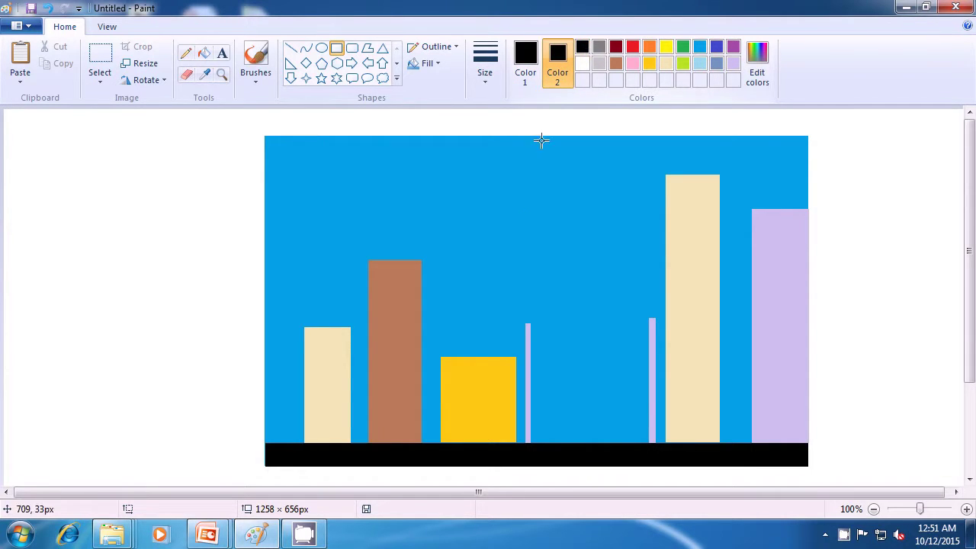
pyautogui.moveTo(310, 343); pyautogui.dragTo(316, 354)
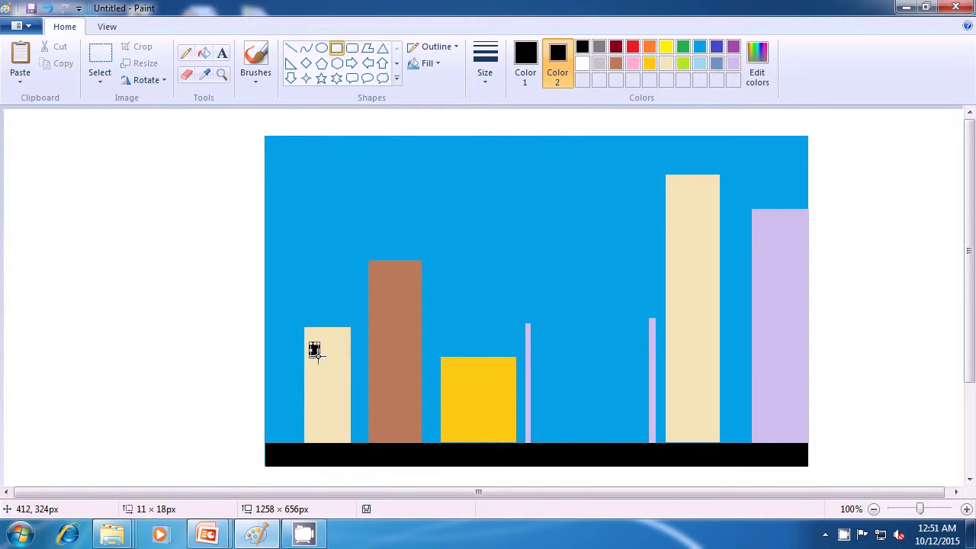
pyautogui.click(428, 335)
pyautogui.moveTo(333, 344); pyautogui.dragTo(338, 351)
pyautogui.click(460, 308)
# Add a larger black window in the middle of the short cream building and a black door about 7 × 45 px at its lower left
pyautogui.moveTo(317, 375); pyautogui.dragTo(333, 391)
pyautogui.click(461, 328)
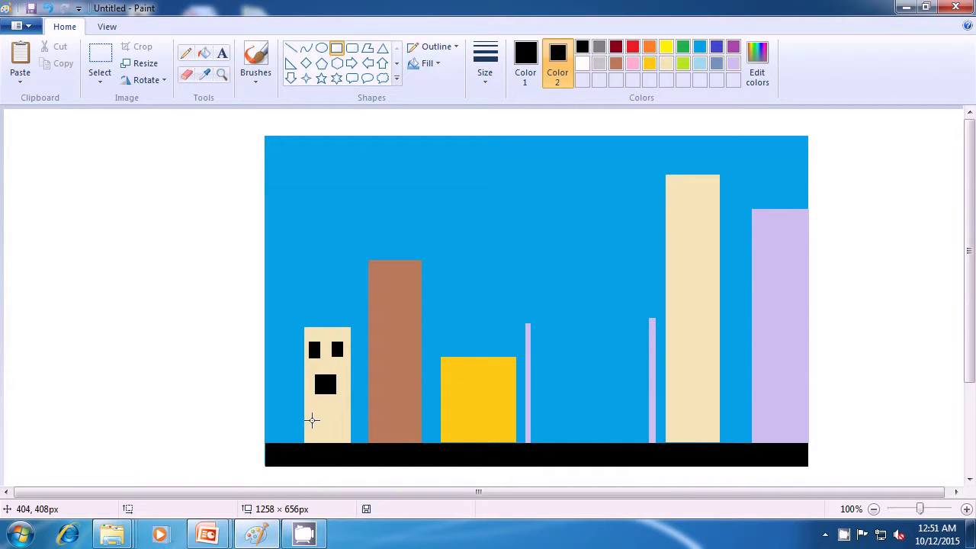
pyautogui.moveTo(307, 407); pyautogui.dragTo(312, 440)
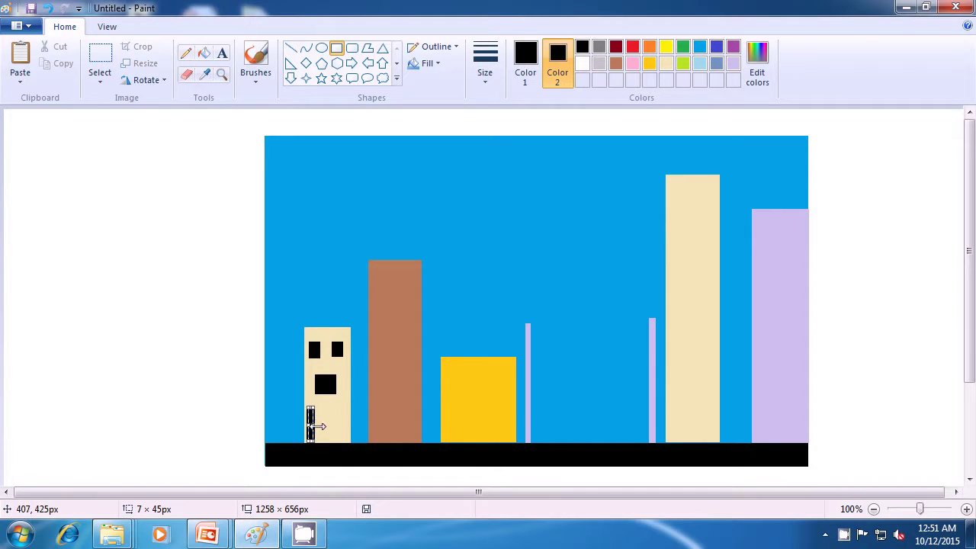
pyautogui.click(450, 313)
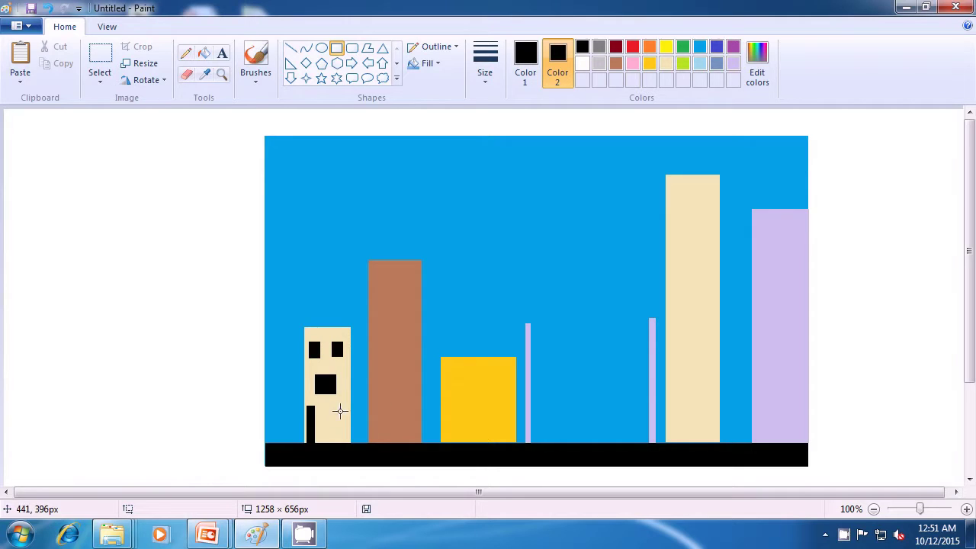
# Draw a solid black door about 8 × 45 px at the lower right of the short cream building
pyautogui.moveTo(333, 407); pyautogui.dragTo(340, 442)
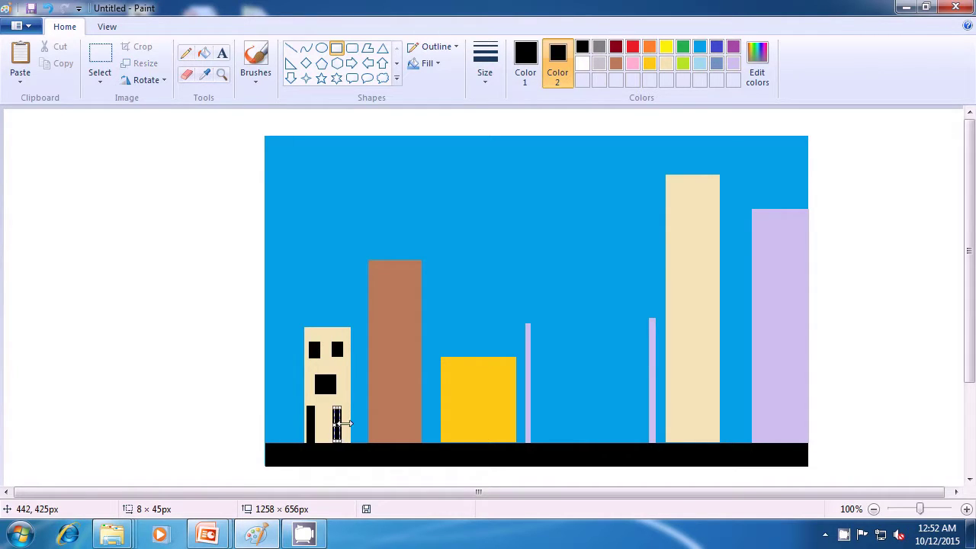
pyautogui.click(442, 282)
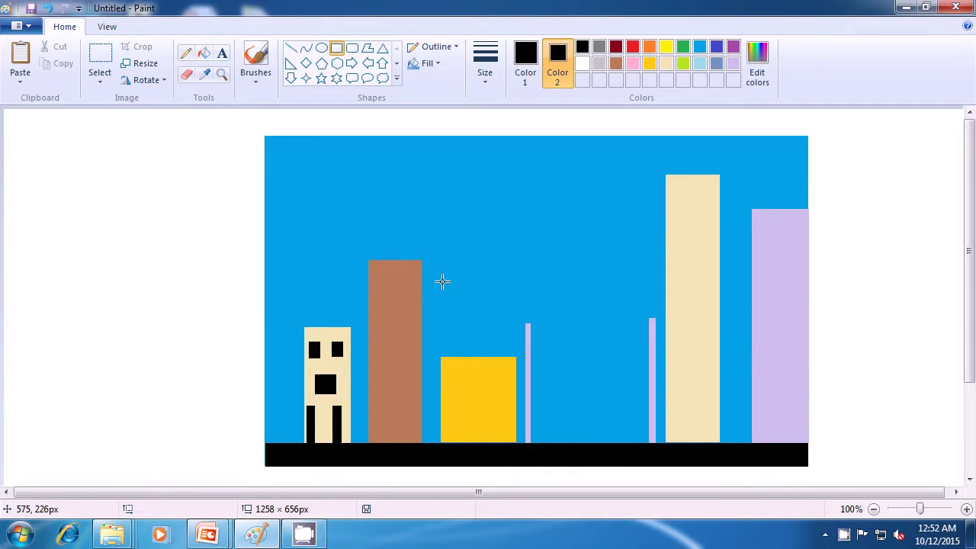
# Set both outline and fill colours to yellow and draw a window about 31 × 9 px at the brown building's upper left
pyautogui.click(667, 48)
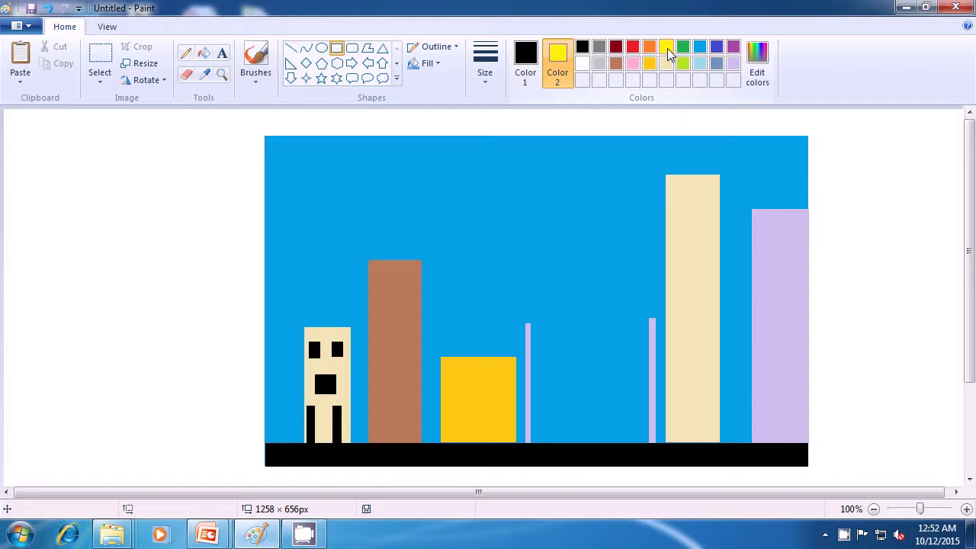
pyautogui.click(532, 75)
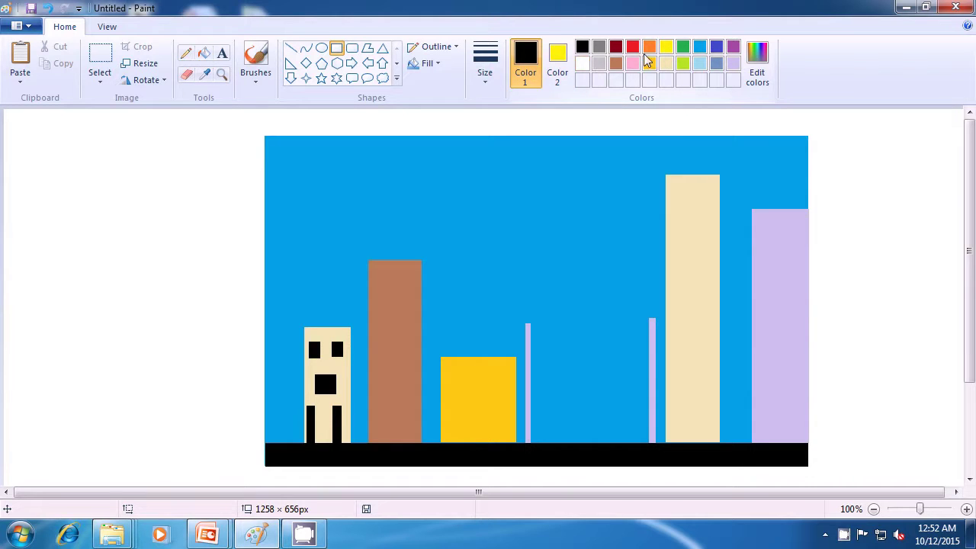
pyautogui.click(665, 46)
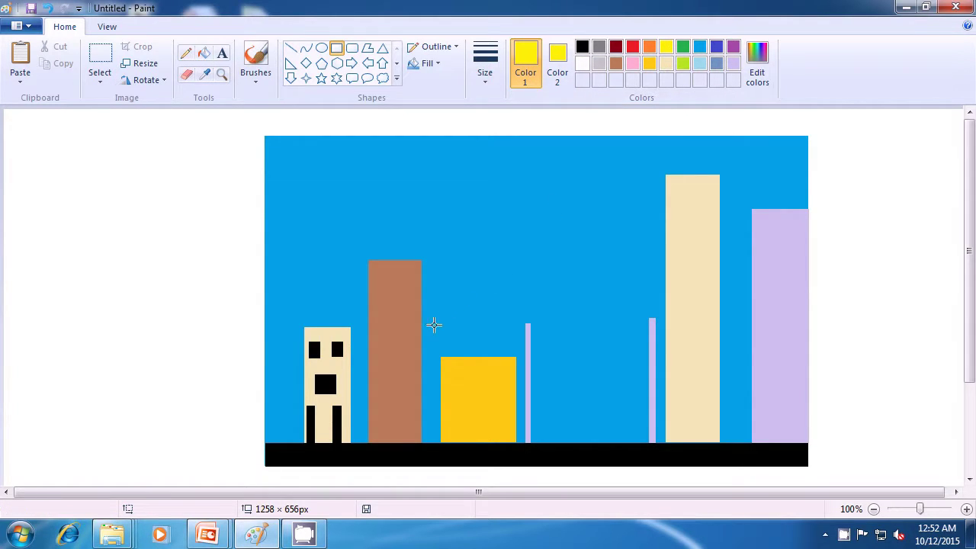
pyautogui.moveTo(375, 283); pyautogui.dragTo(391, 276)
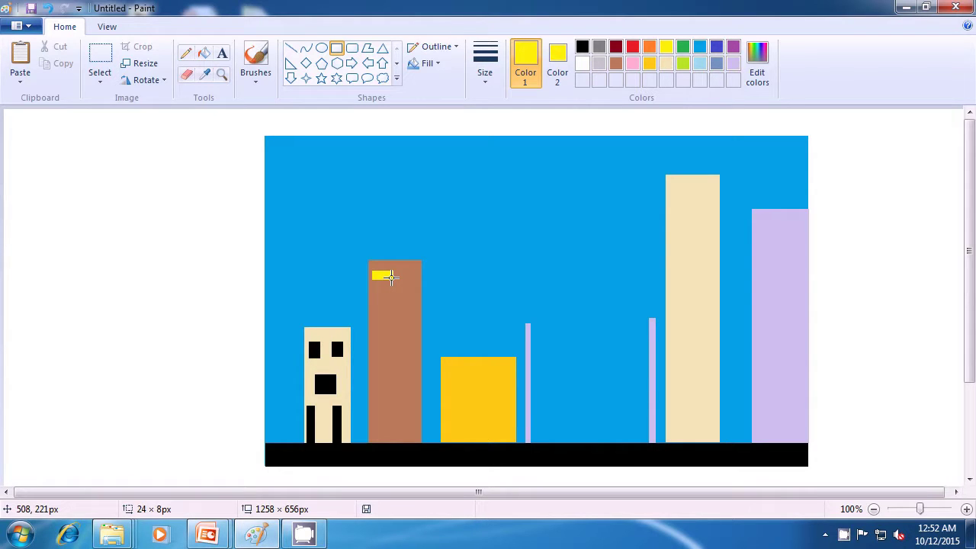
pyautogui.moveTo(390, 277); pyautogui.dragTo(390, 276)
pyautogui.moveTo(372, 272); pyautogui.dragTo(367, 275)
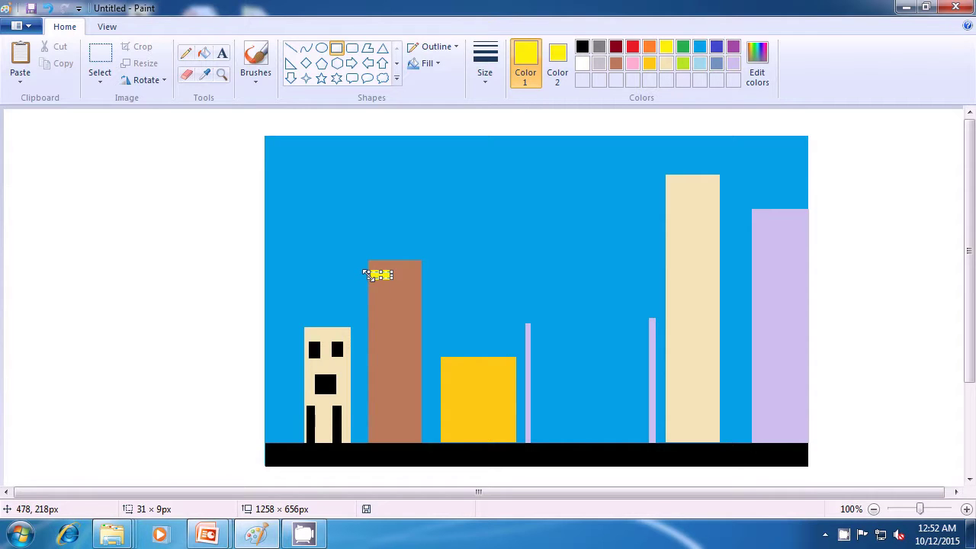
pyautogui.click(458, 264)
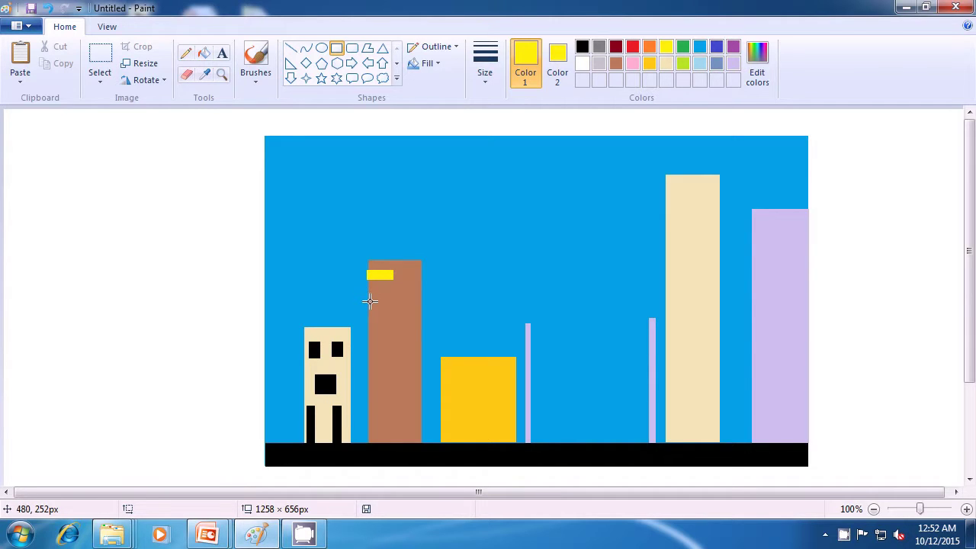
# Add three more flat yellow windows down the left side of the brown building and a narrow yellow door below them, reaching the road
pyautogui.moveTo(369, 301); pyautogui.dragTo(390, 305)
pyautogui.click(457, 309)
pyautogui.moveTo(371, 324); pyautogui.dragTo(383, 328)
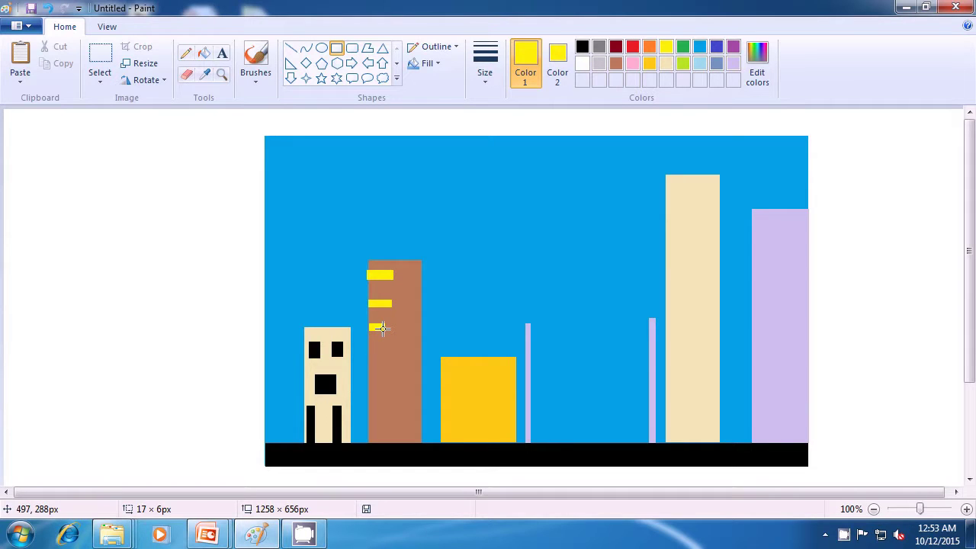
pyautogui.moveTo(383, 327); pyautogui.dragTo(385, 328)
pyautogui.click(446, 315)
pyautogui.moveTo(372, 356)
pyautogui.mouseDown()
pyautogui.moveTo(391, 362)
pyautogui.moveTo(365, 356)
pyautogui.mouseUp()
pyautogui.click(464, 316)
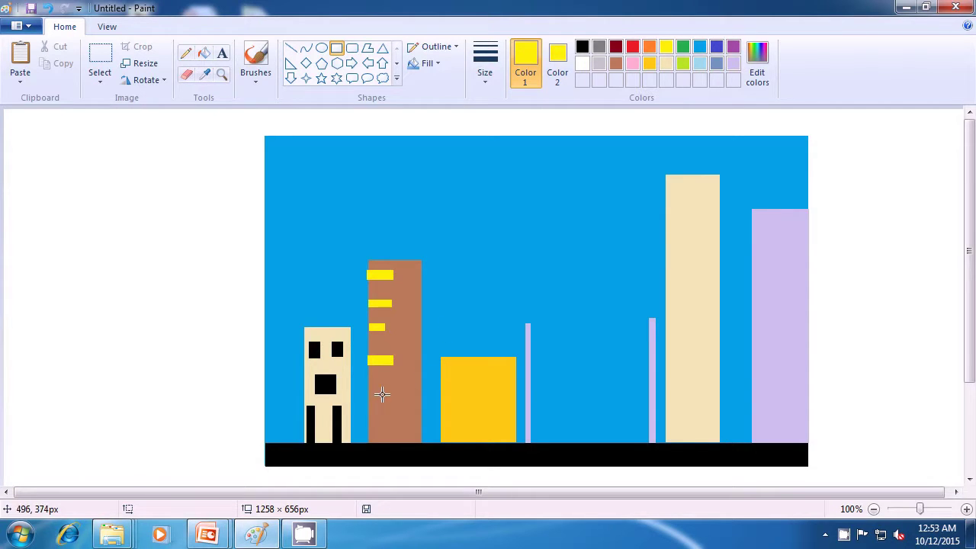
pyautogui.moveTo(379, 379); pyautogui.dragTo(385, 442)
pyautogui.click(440, 333)
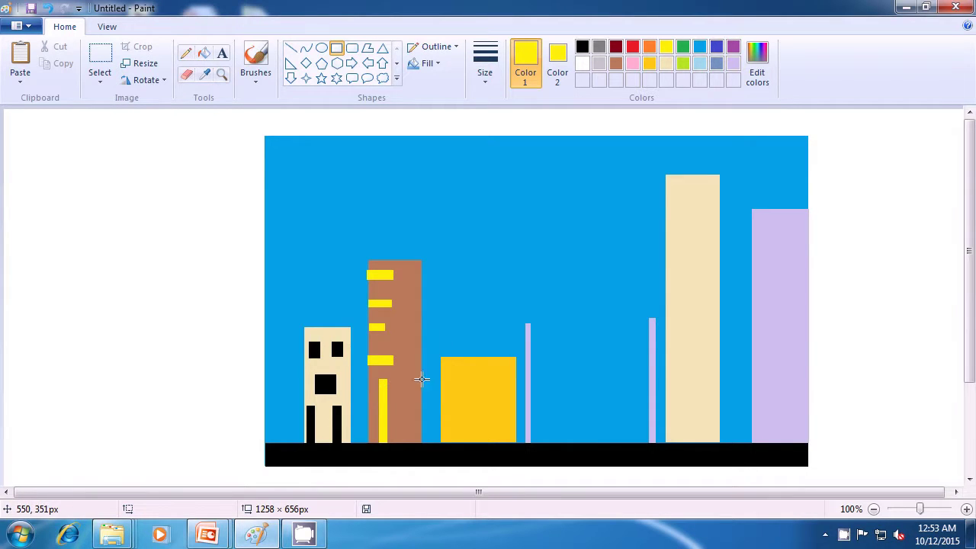
# Draw three small upright yellow windows up the right side of the brown building, the lowest about 9 × 18 px, the middle one about 7 × 18 px
pyautogui.moveTo(404, 369); pyautogui.dragTo(410, 381)
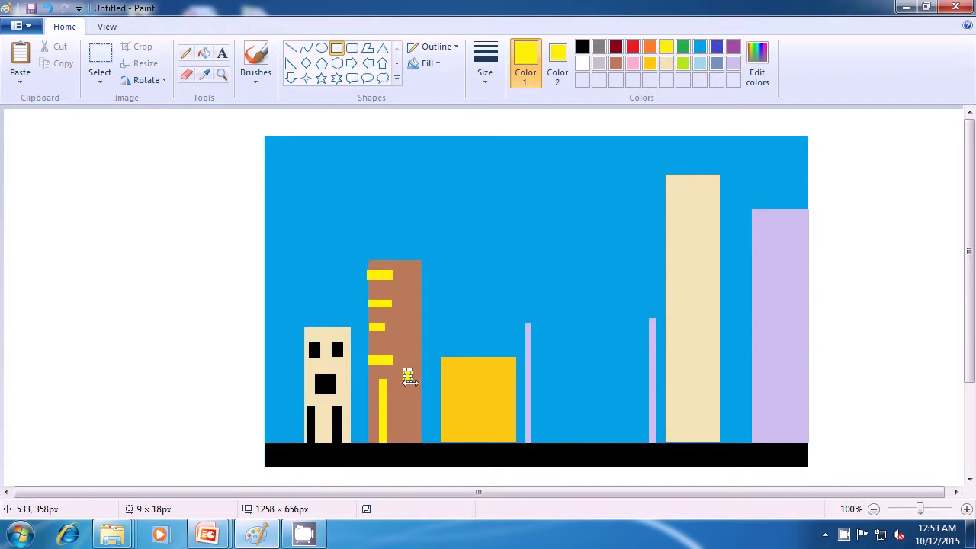
pyautogui.click(459, 329)
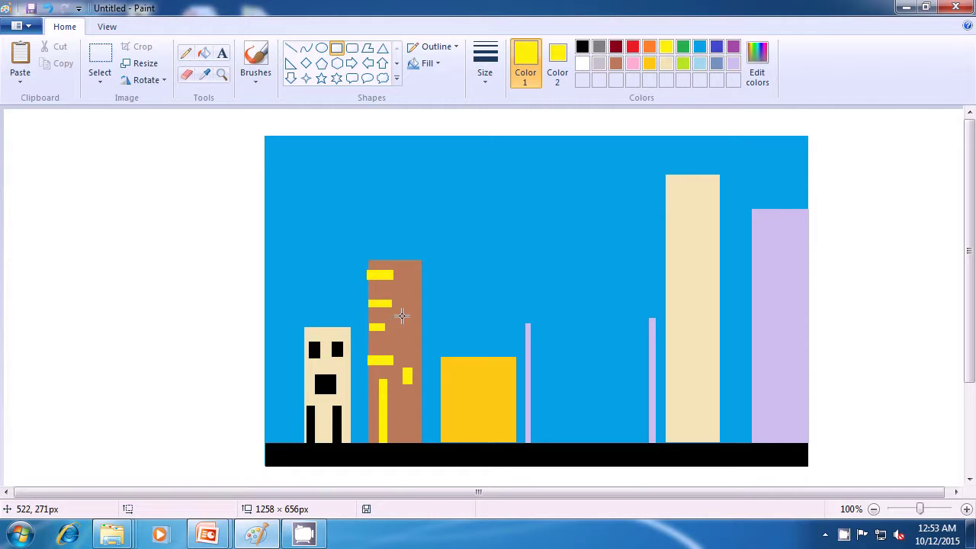
pyautogui.moveTo(406, 321); pyautogui.dragTo(405, 324)
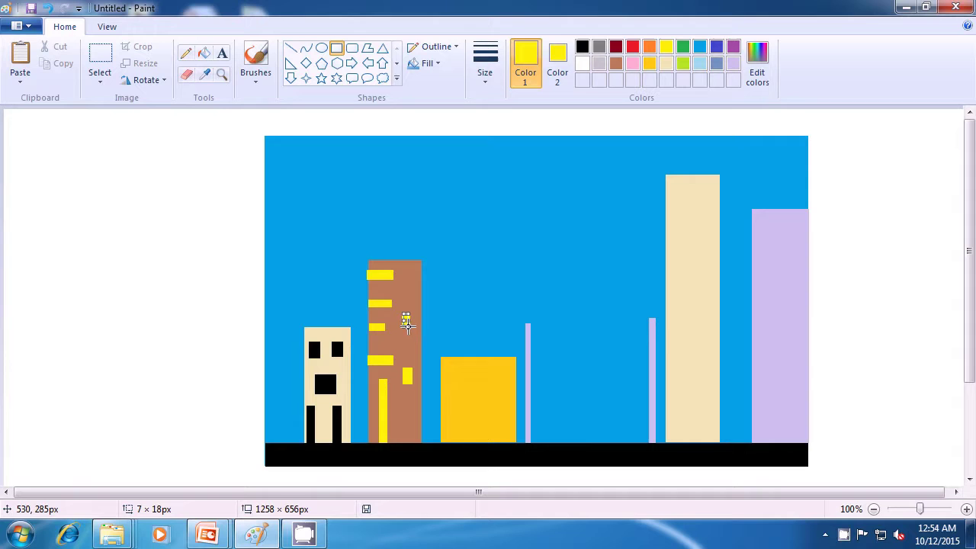
pyautogui.click(455, 311)
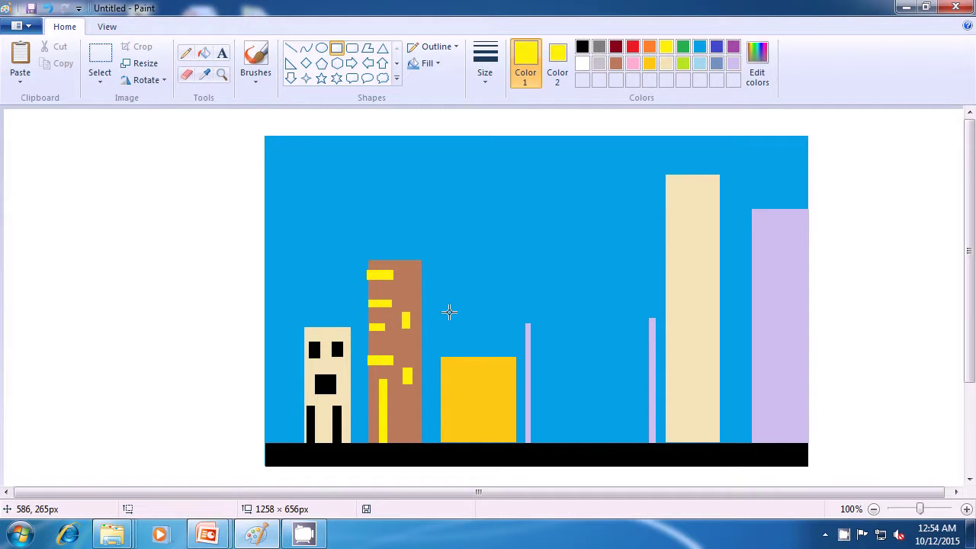
pyautogui.moveTo(408, 266); pyautogui.dragTo(414, 276)
pyautogui.click(484, 277)
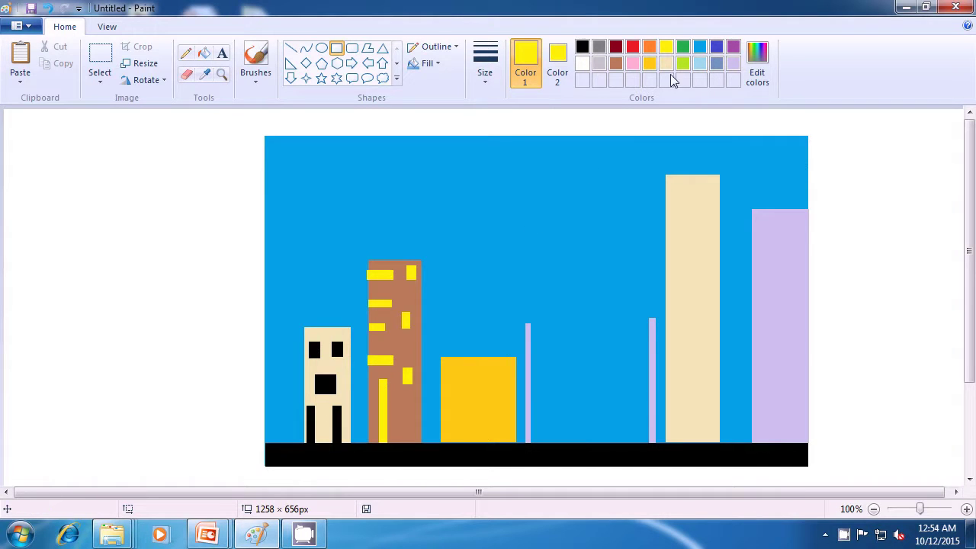
# Set both colours to green and draw three windows across the top of the gold building, the first two about 24 × 16 px and 21 × 19 px
pyautogui.click(684, 51)
pyautogui.click(556, 66)
pyautogui.click(682, 50)
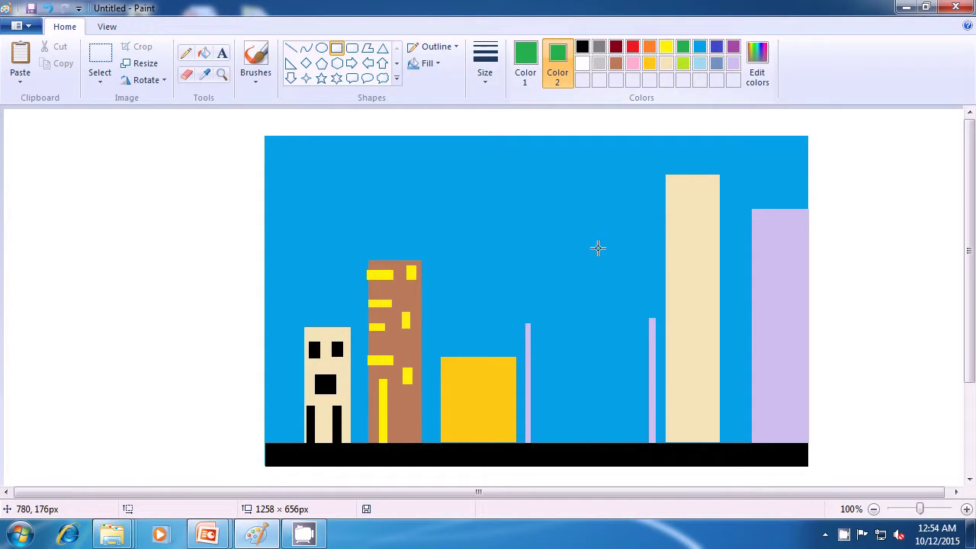
pyautogui.moveTo(448, 365); pyautogui.dragTo(466, 377)
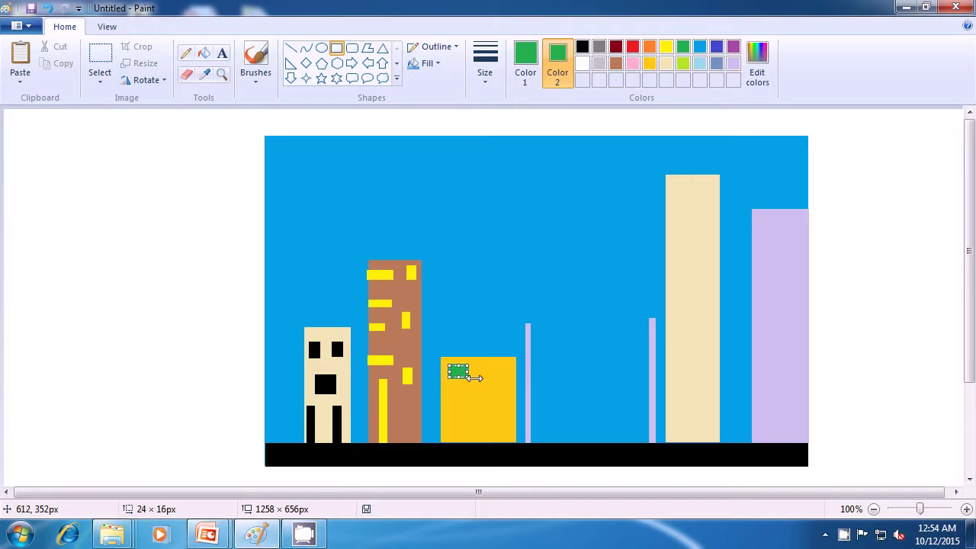
pyautogui.click(485, 380)
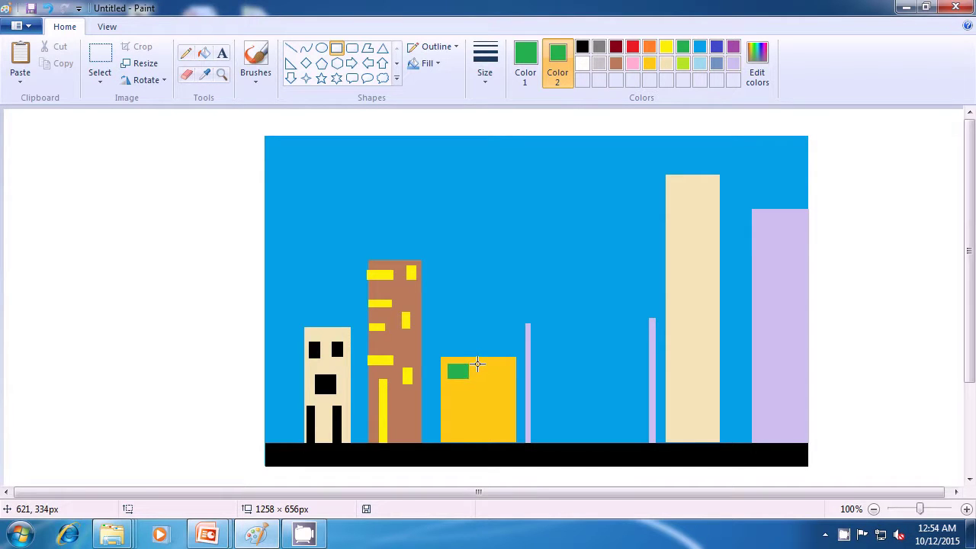
pyautogui.moveTo(477, 364); pyautogui.dragTo(494, 376)
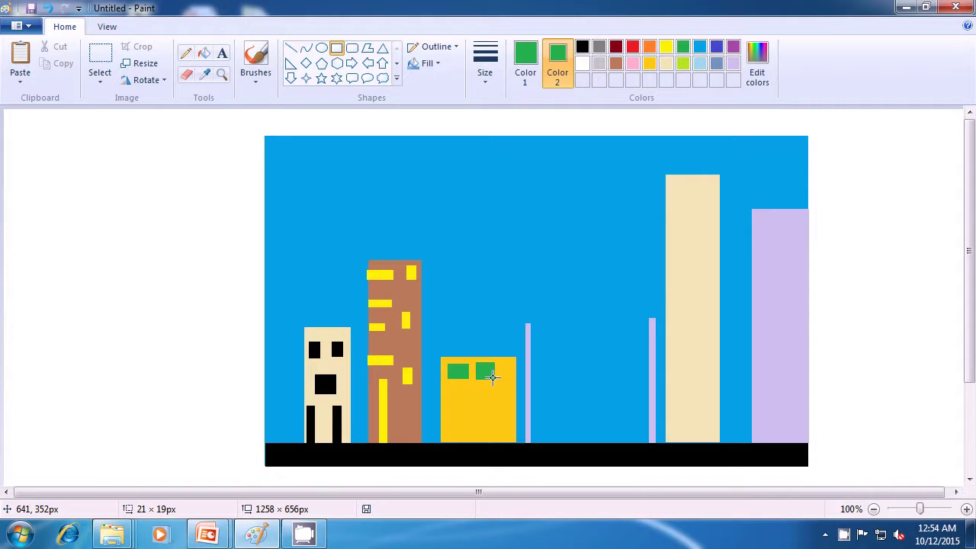
pyautogui.moveTo(491, 376); pyautogui.dragTo(511, 374)
pyautogui.click(480, 296)
pyautogui.click(592, 350)
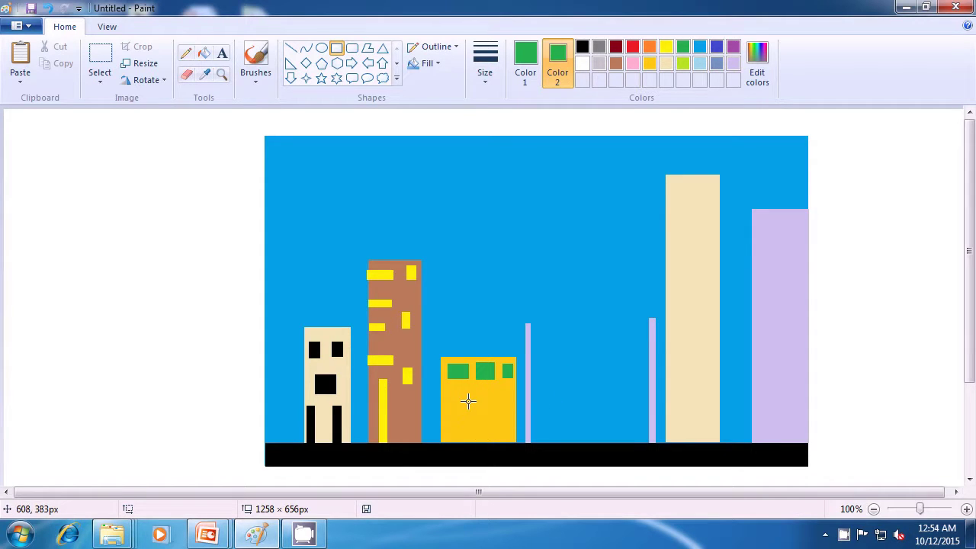
# Draw a tall green door in the middle of the gold building down to the road, with a small green window on each side
pyautogui.moveTo(475, 387); pyautogui.dragTo(482, 442)
pyautogui.click(555, 388)
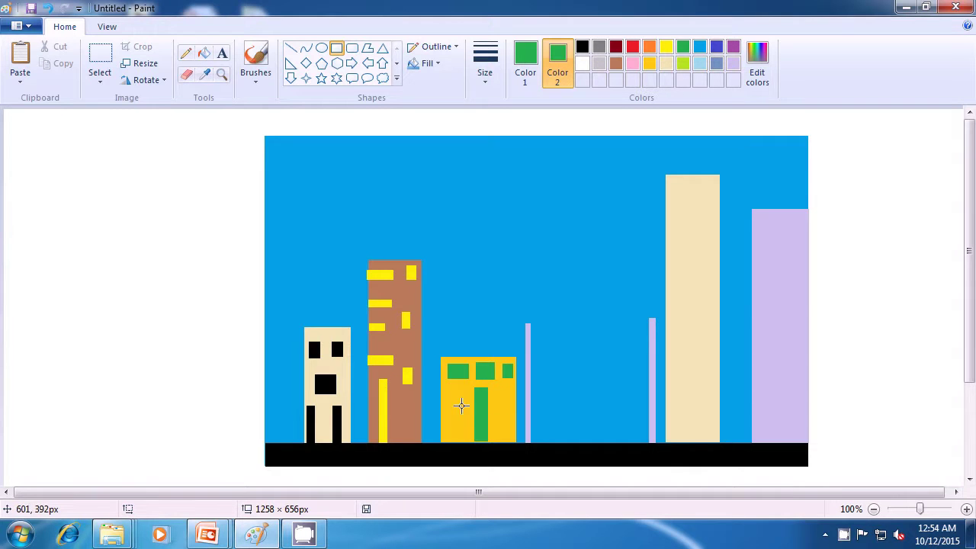
pyautogui.moveTo(452, 390); pyautogui.dragTo(511, 399)
pyautogui.click(568, 379)
pyautogui.click(553, 366)
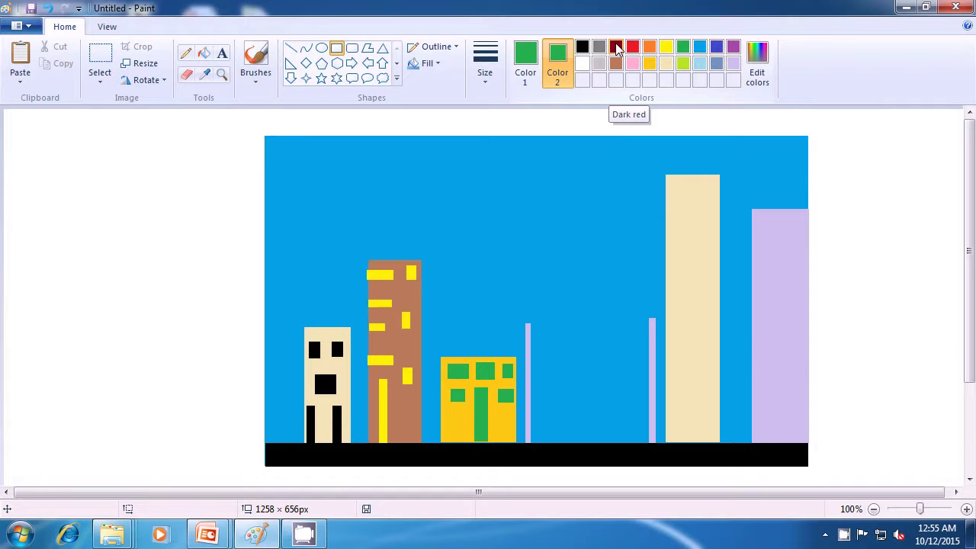
# Draw two narrow dark red windows with light grey as fill colour at the tall cream building's upper left, the first about 4 × 32 px
pyautogui.click(541, 61)
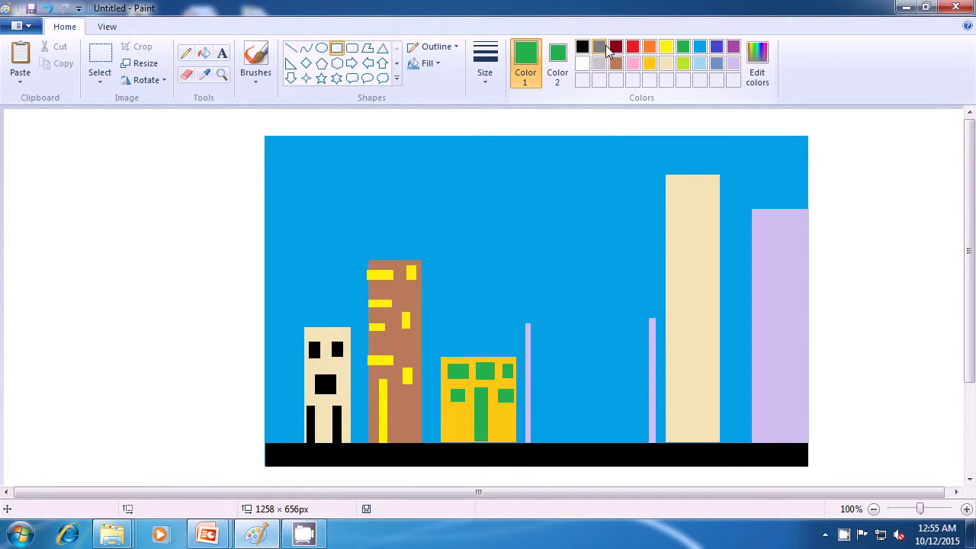
pyautogui.click(615, 48)
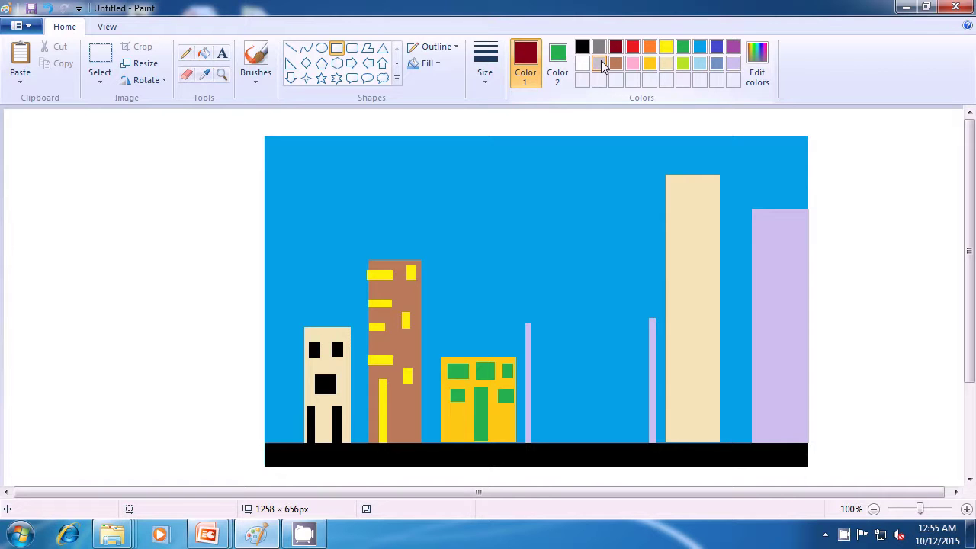
pyautogui.click(596, 66)
pyautogui.click(616, 48)
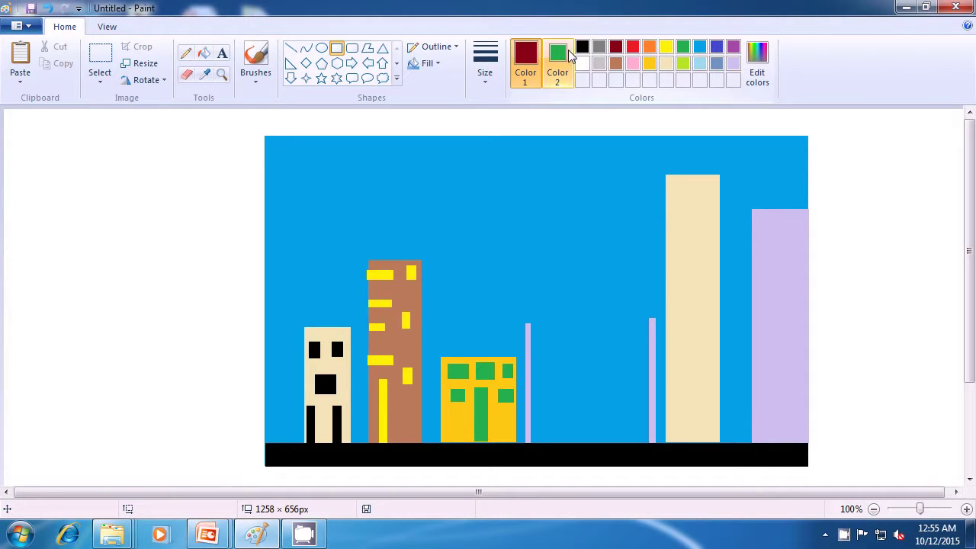
pyautogui.click(570, 61)
pyautogui.click(598, 64)
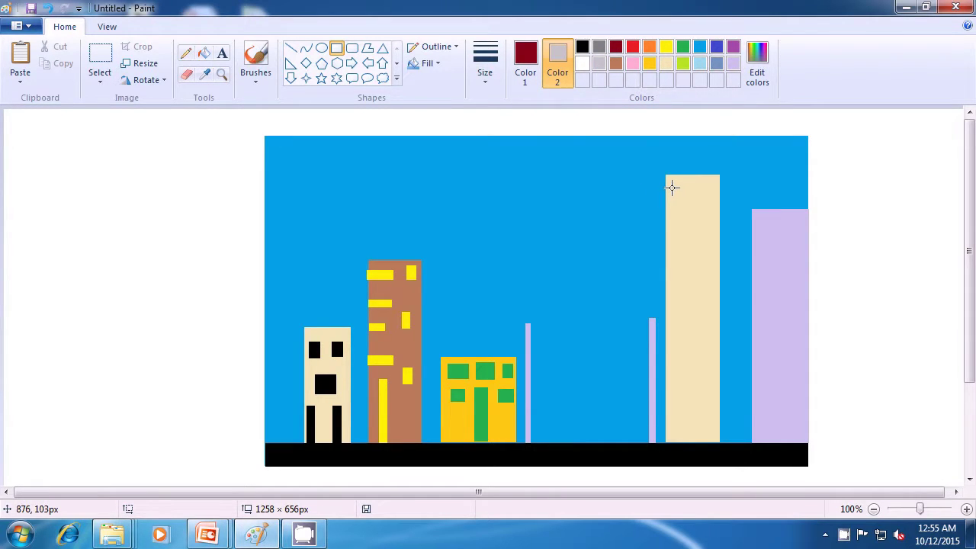
pyautogui.moveTo(672, 186); pyautogui.dragTo(673, 211)
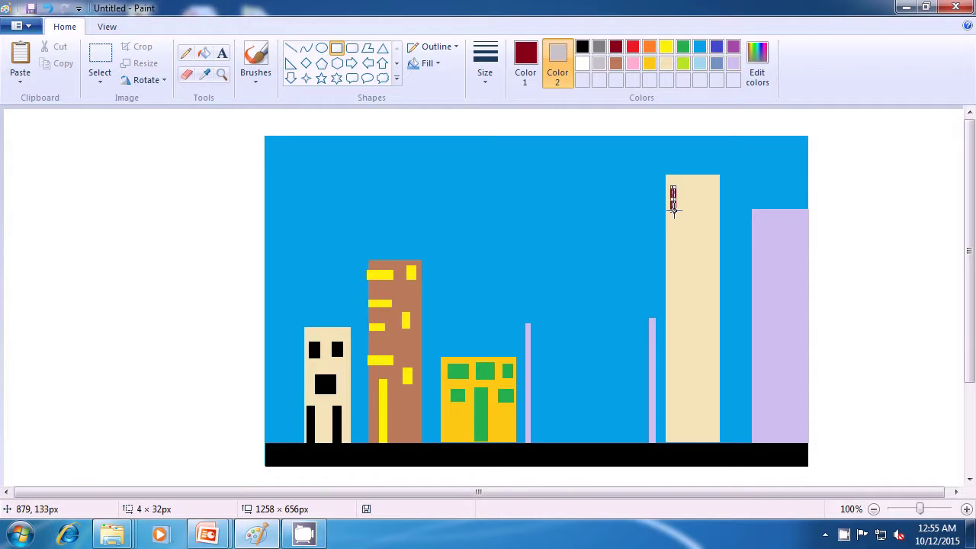
pyautogui.click(649, 209)
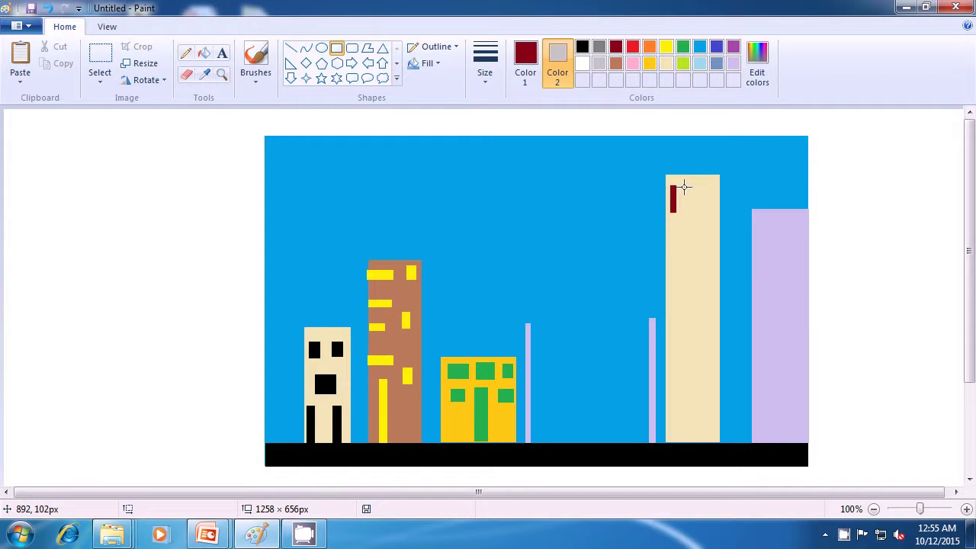
pyautogui.moveTo(683, 185); pyautogui.dragTo(684, 211)
pyautogui.click(655, 220)
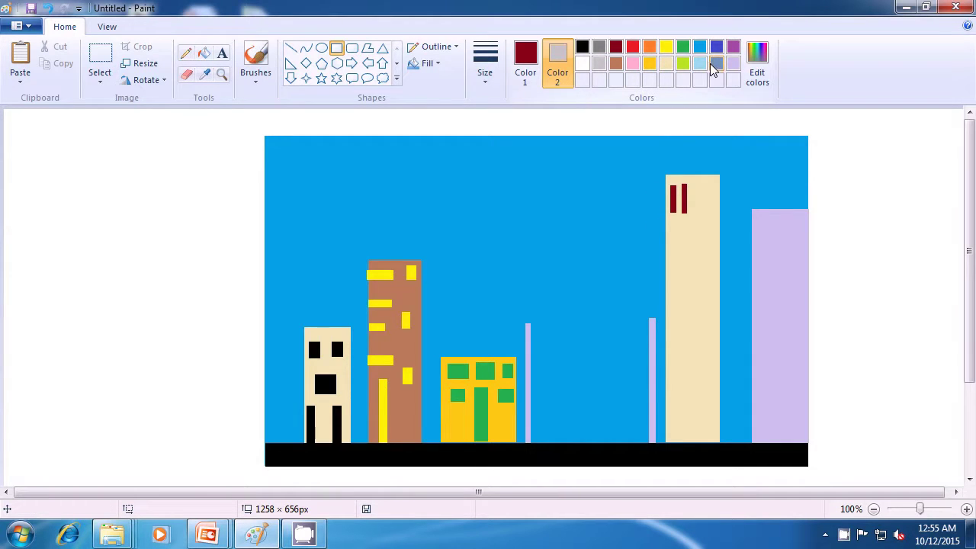
# Set both colours to blue-grey and draw two narrow windows below the dark red ones on the tall cream building, the right one about 2 × 38 px
pyautogui.click(717, 67)
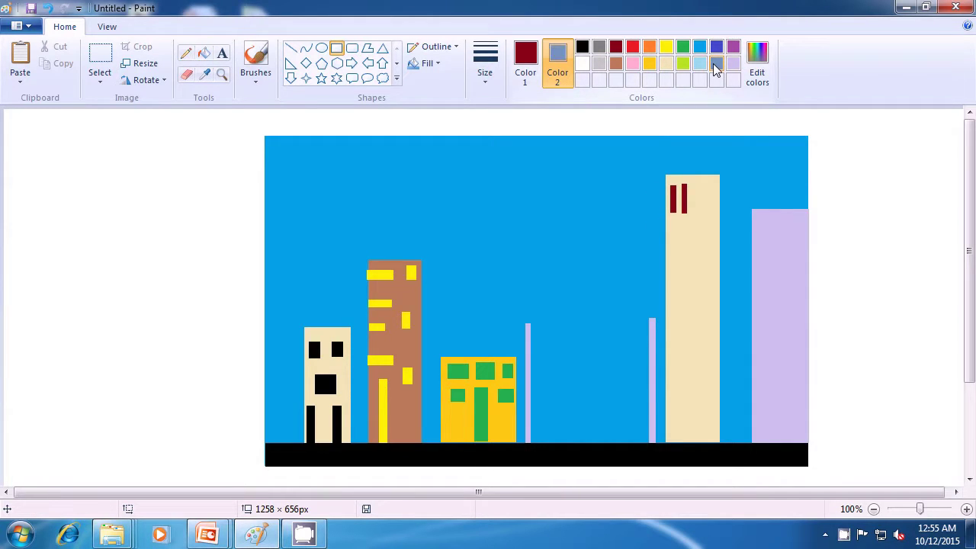
pyautogui.click(531, 71)
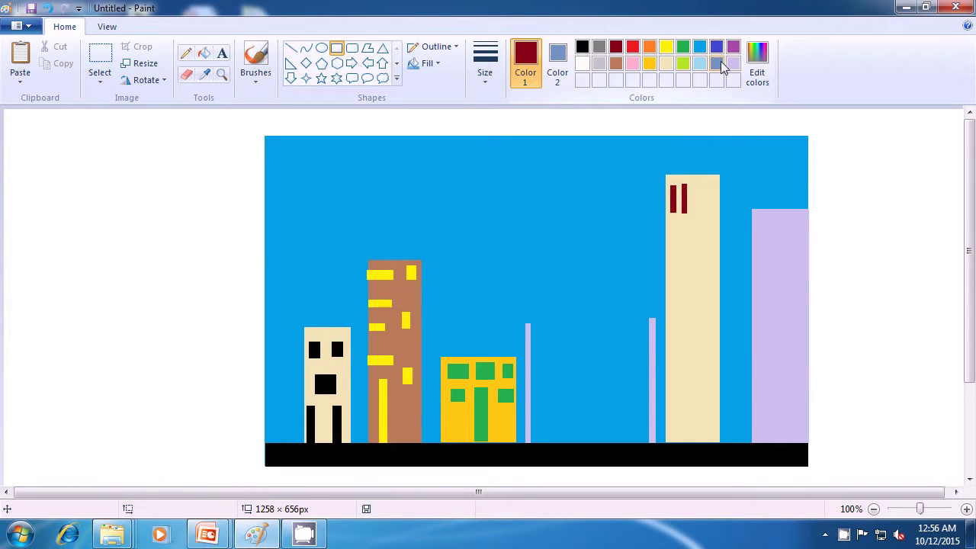
pyautogui.click(718, 64)
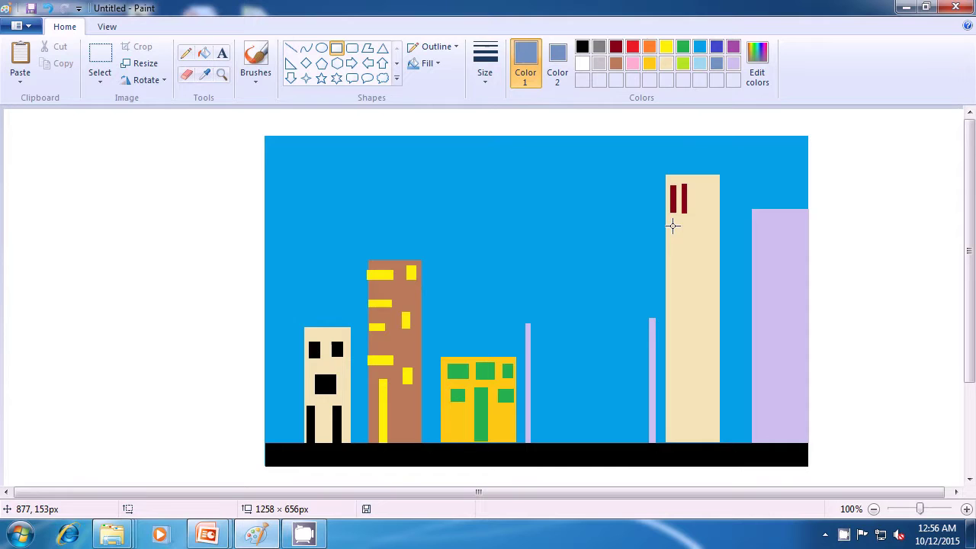
pyautogui.moveTo(672, 225); pyautogui.dragTo(672, 253)
pyautogui.click(694, 253)
pyautogui.moveTo(684, 226); pyautogui.dragTo(684, 254)
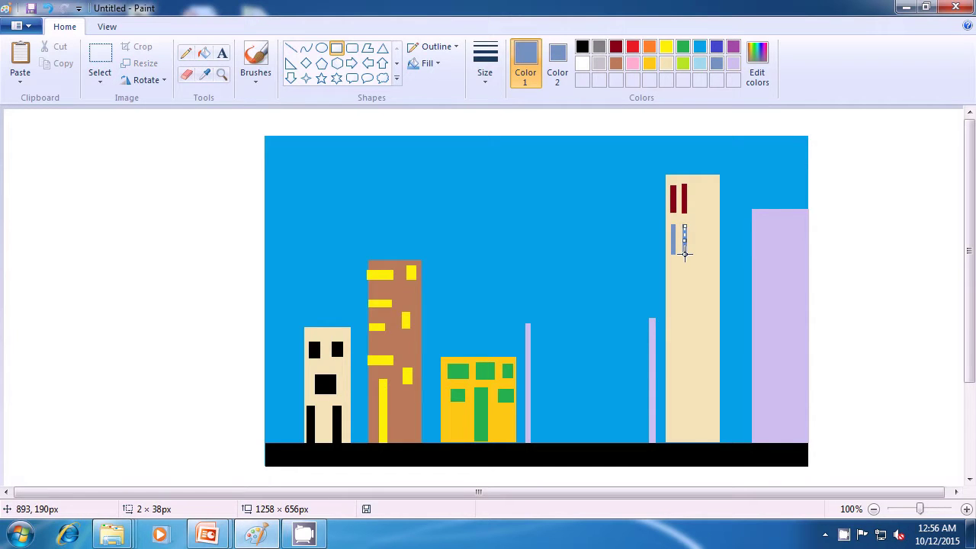
pyautogui.click(704, 252)
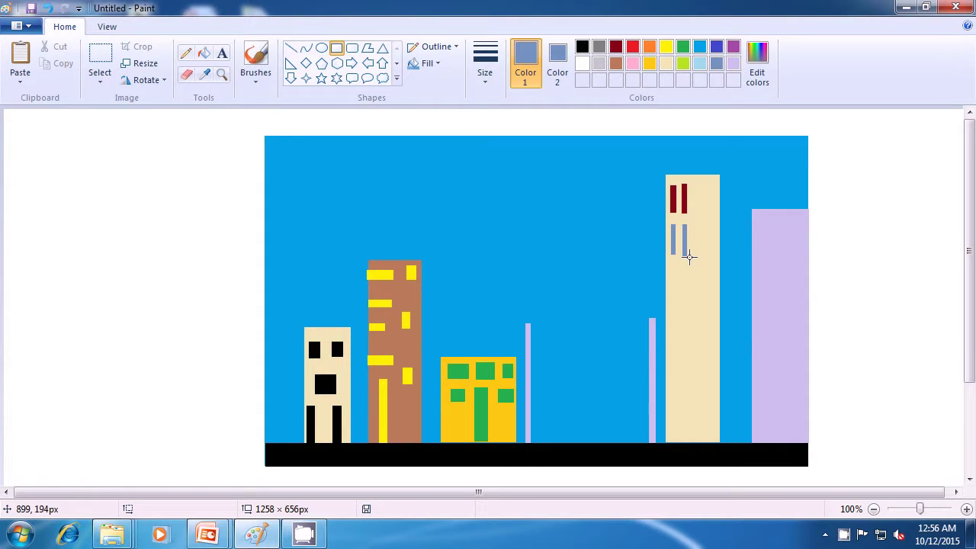
# Set both the outline and fill colours to dark red
pyautogui.click(616, 47)
pyautogui.click(557, 57)
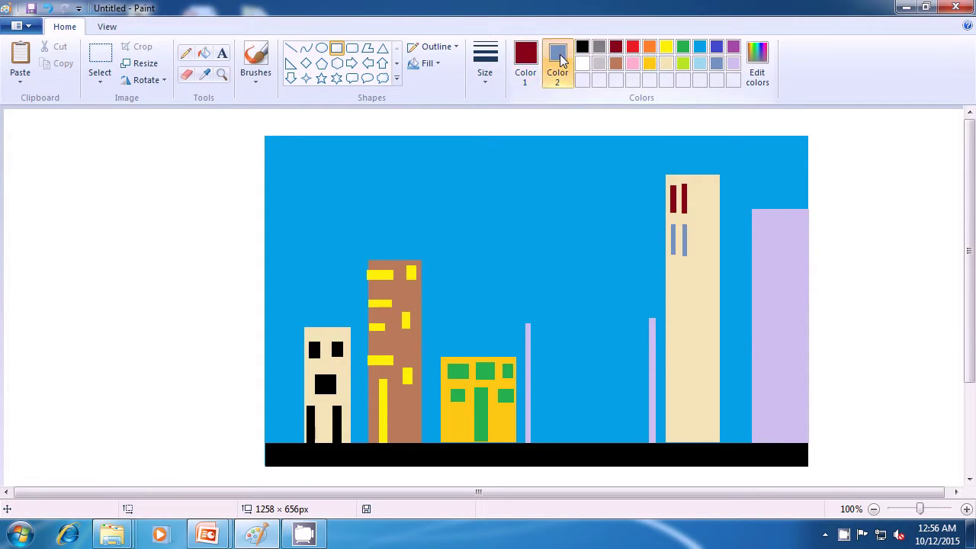
pyautogui.click(616, 47)
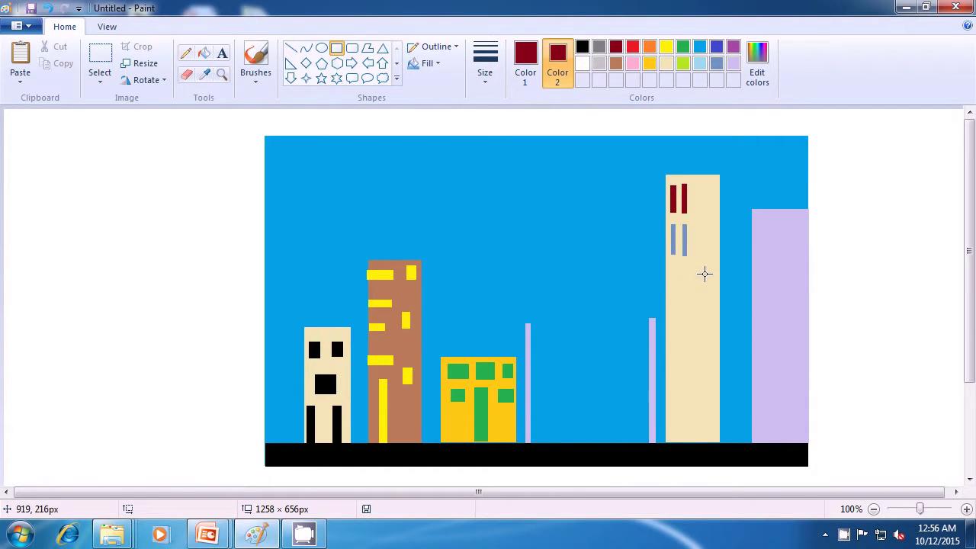
pyautogui.moveTo(703, 269); pyautogui.dragTo(697, 298)
pyautogui.hotkey('ctrl', 'z')
pyautogui.press('Escape')
# Draw two narrow dark red windows at mid-height on the tall cream building's right side, the right one about 2 × 45 px
pyautogui.moveTo(698, 272); pyautogui.dragTo(699, 304)
pyautogui.click(698, 317)
pyautogui.moveTo(708, 271); pyautogui.dragTo(708, 306)
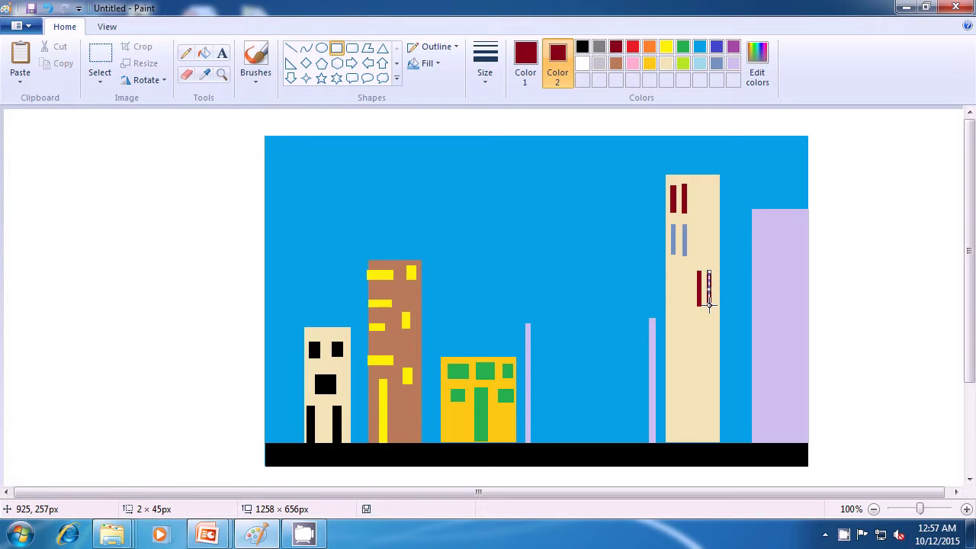
pyautogui.click(730, 305)
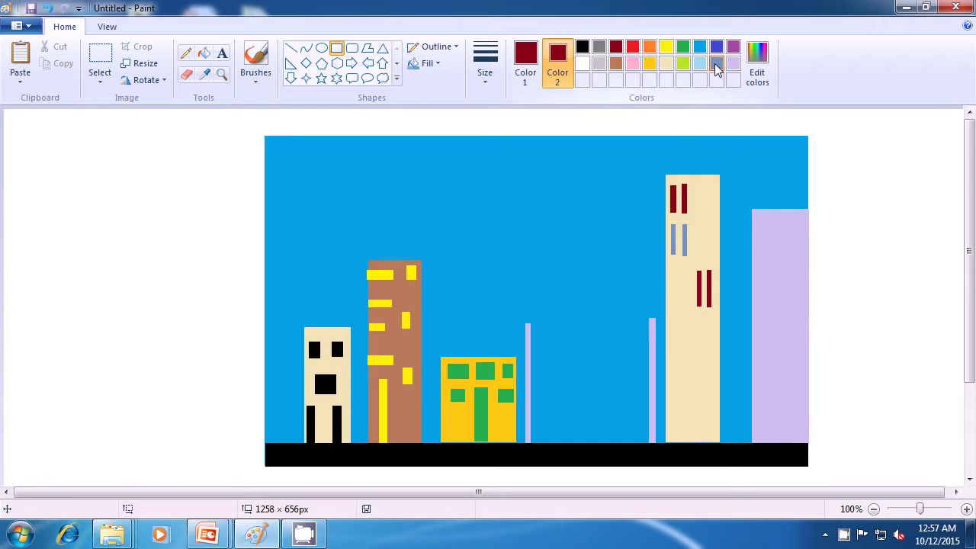
# Set both colours to blue-grey and draw two narrow windows just below the dark red pair on the tall cream building's right side
pyautogui.click(716, 64)
pyautogui.click(525, 62)
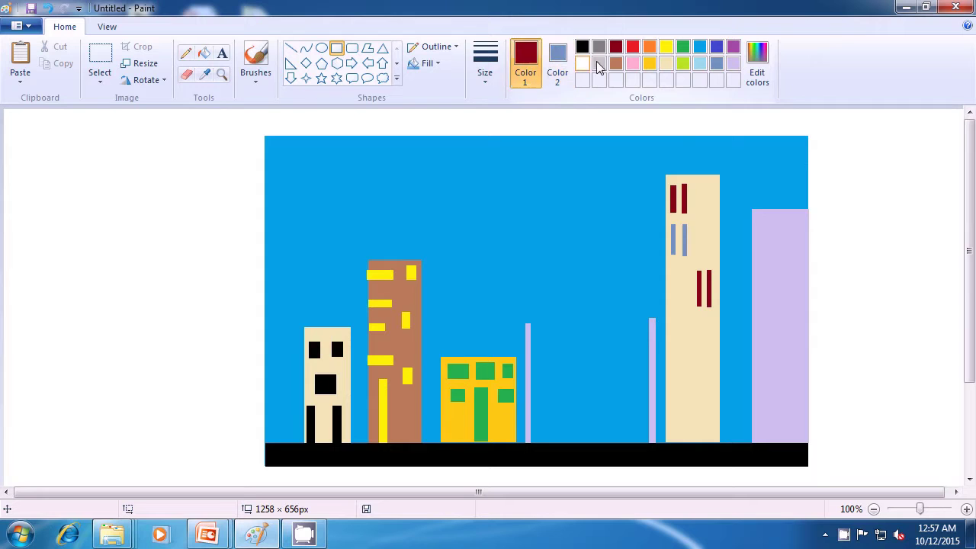
pyautogui.click(717, 64)
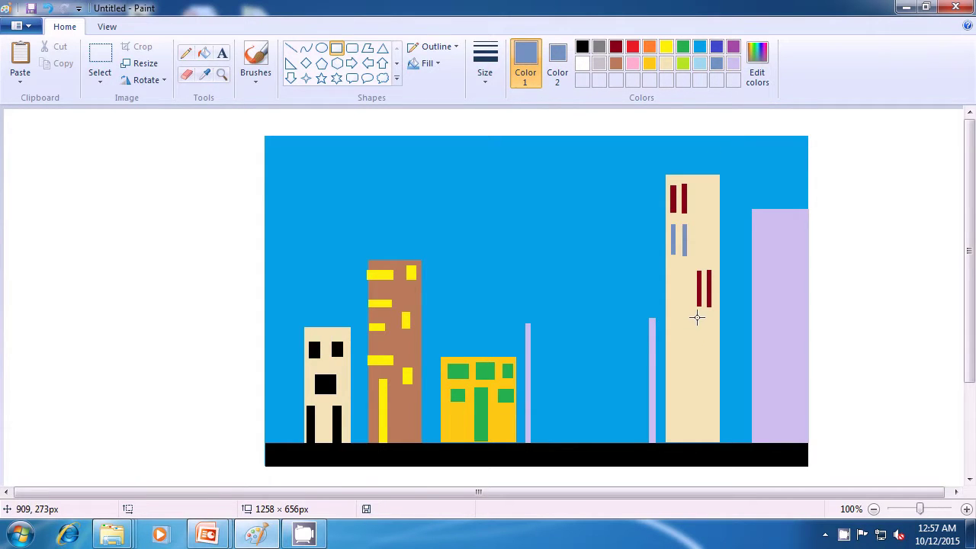
pyautogui.moveTo(702, 328); pyautogui.dragTo(699, 348)
pyautogui.moveTo(708, 319); pyautogui.dragTo(708, 352)
pyautogui.press('Escape')
pyautogui.click(715, 374)
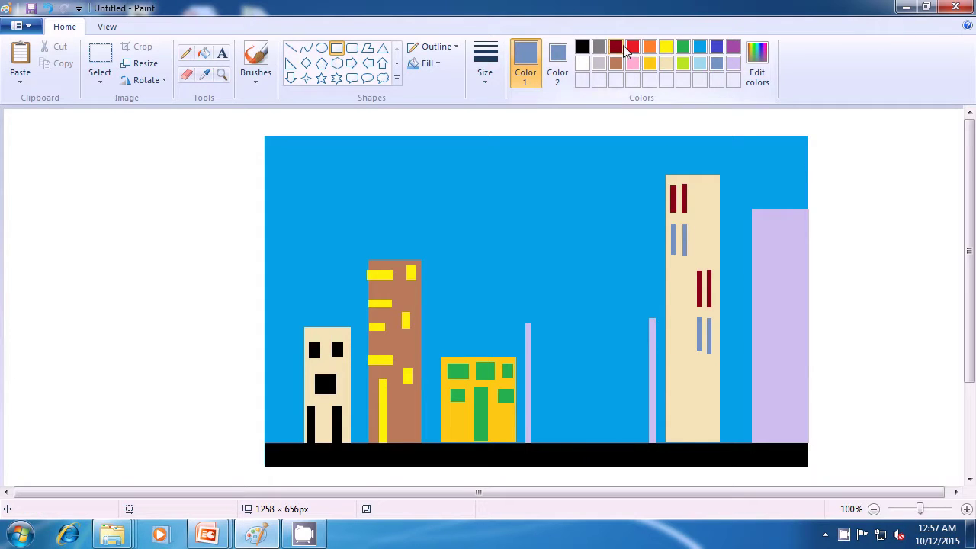
# Set both colours to dark red and draw two narrow windows on the tall cream building's lower left side, the first about 4 × 30 px
pyautogui.click(615, 47)
pyautogui.click(561, 61)
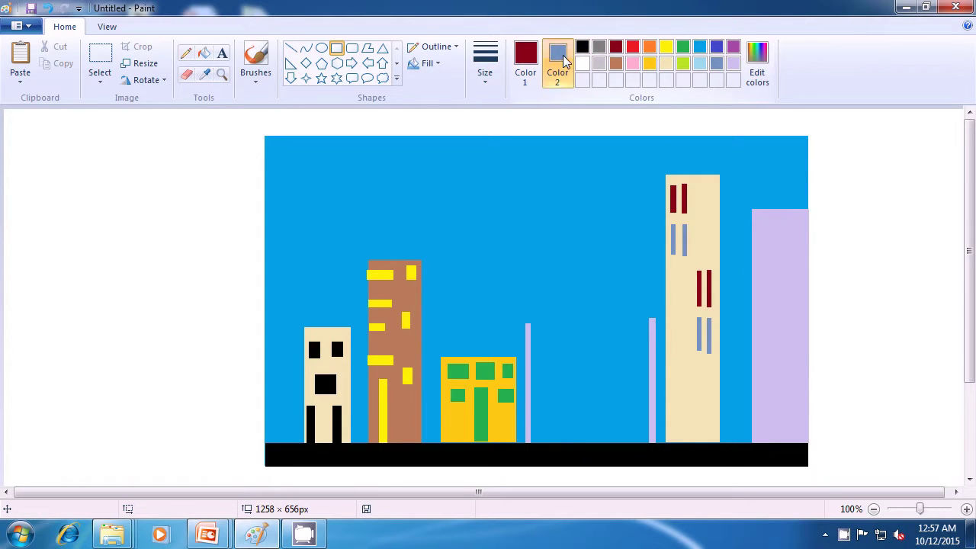
pyautogui.click(617, 48)
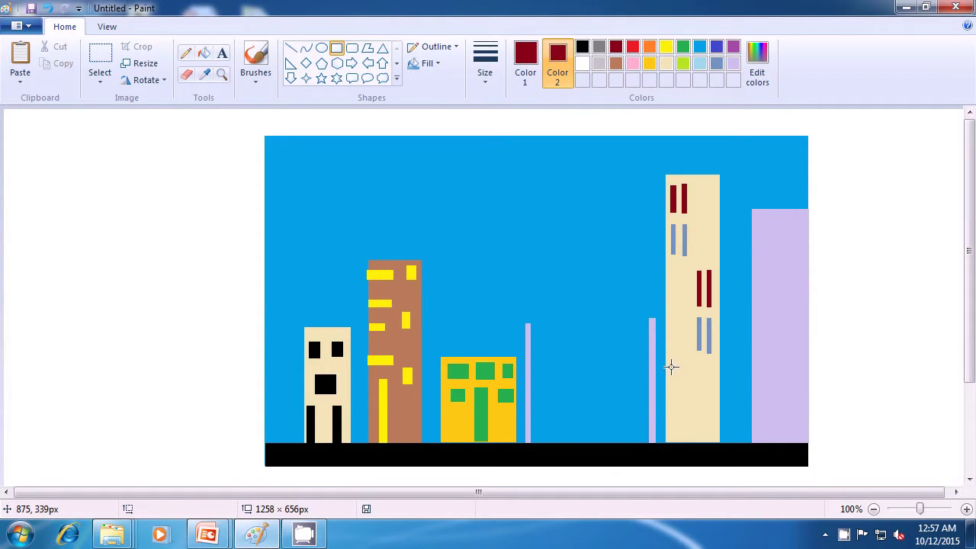
pyautogui.moveTo(670, 365); pyautogui.dragTo(671, 389)
pyautogui.moveTo(671, 389); pyautogui.dragTo(673, 388)
pyautogui.moveTo(673, 388); pyautogui.dragTo(673, 388)
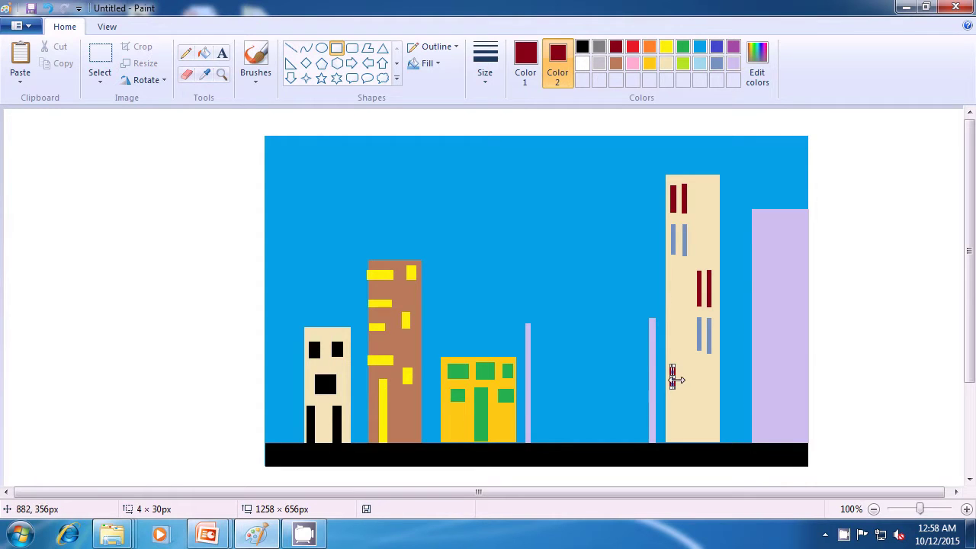
pyautogui.click(688, 373)
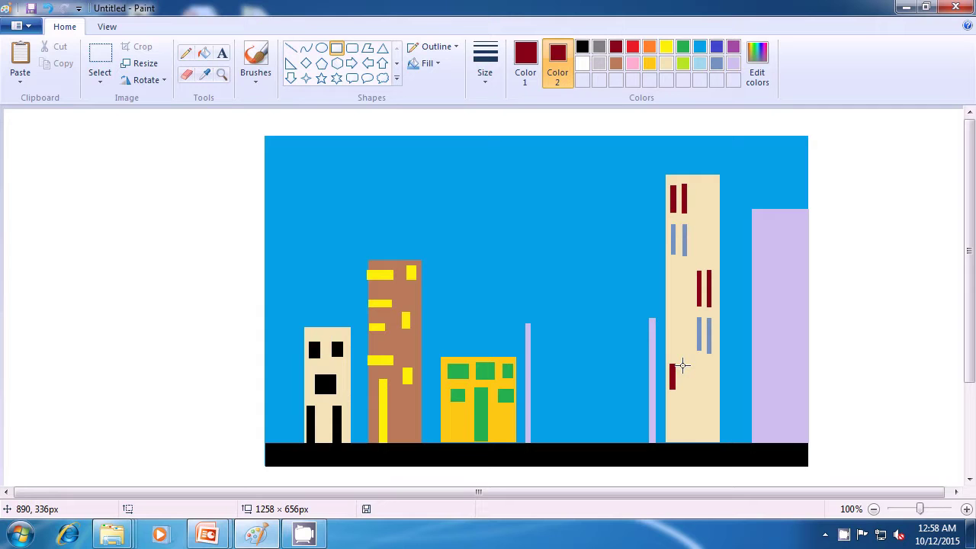
pyautogui.moveTo(682, 364); pyautogui.dragTo(683, 388)
pyautogui.click(733, 369)
# Set both colours to blue-grey and draw two short narrow windows on the tall cream building's lower right side
pyautogui.click(714, 65)
pyautogui.click(524, 66)
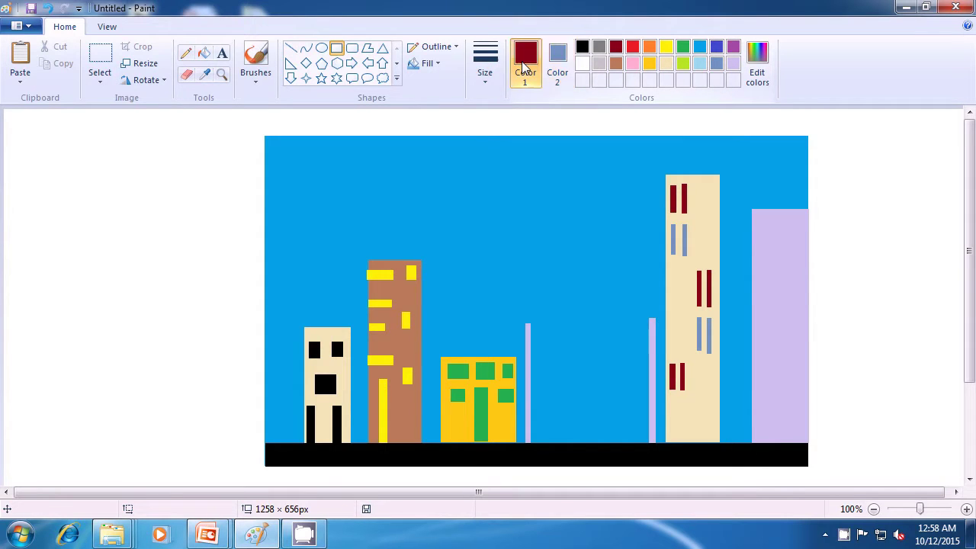
pyautogui.click(713, 65)
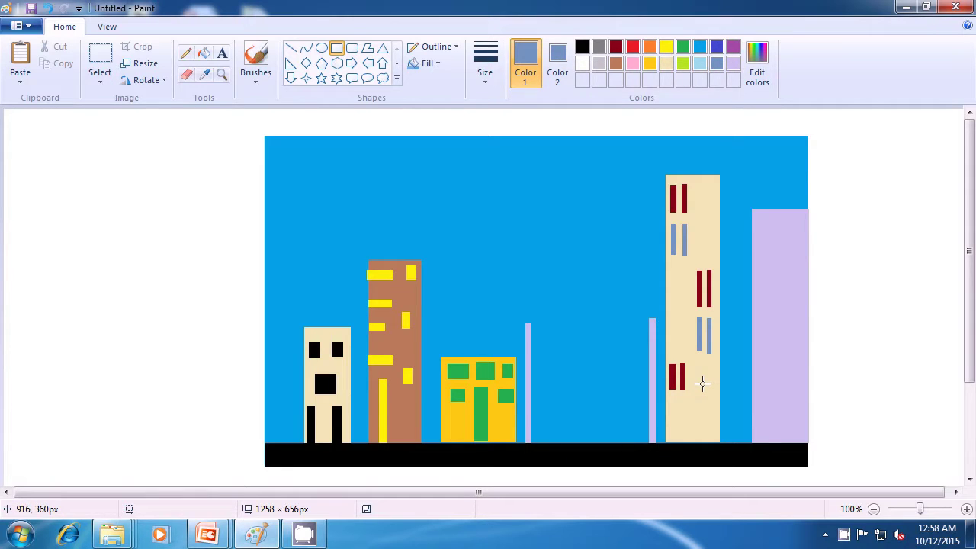
pyautogui.moveTo(702, 384); pyautogui.dragTo(699, 409)
pyautogui.click(762, 401)
pyautogui.moveTo(709, 388)
pyautogui.mouseDown()
pyautogui.moveTo(711, 423)
pyautogui.moveTo(709, 410)
pyautogui.mouseUp()
pyautogui.click(722, 400)
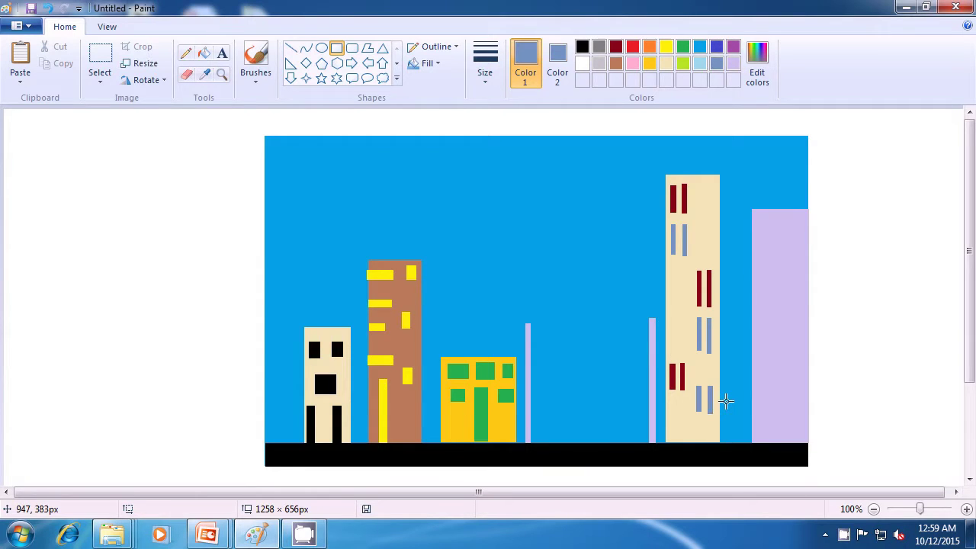
# Set both colours to dark red and draw a door about 9 px wide at the tall cream building's lower left corner, ending at the road
pyautogui.click(615, 47)
pyautogui.click(557, 57)
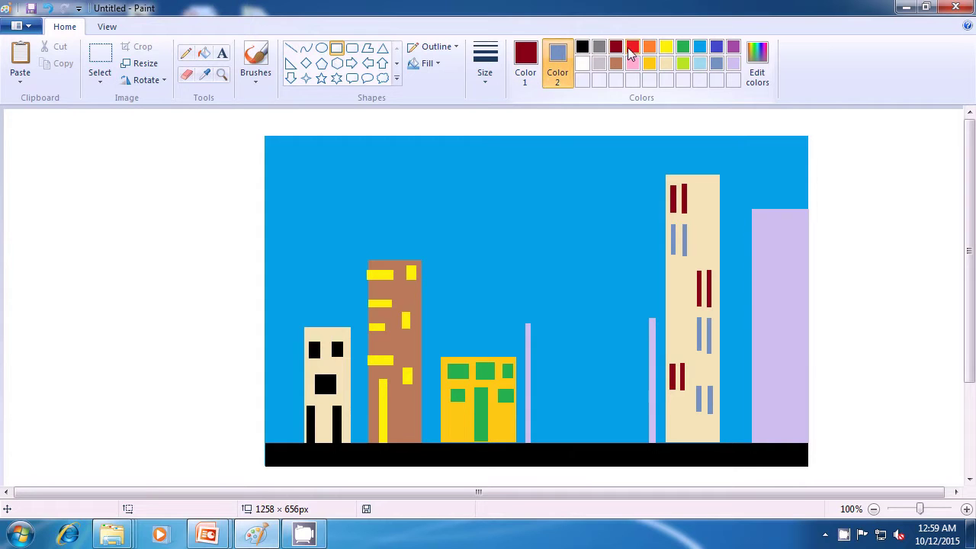
pyautogui.click(616, 48)
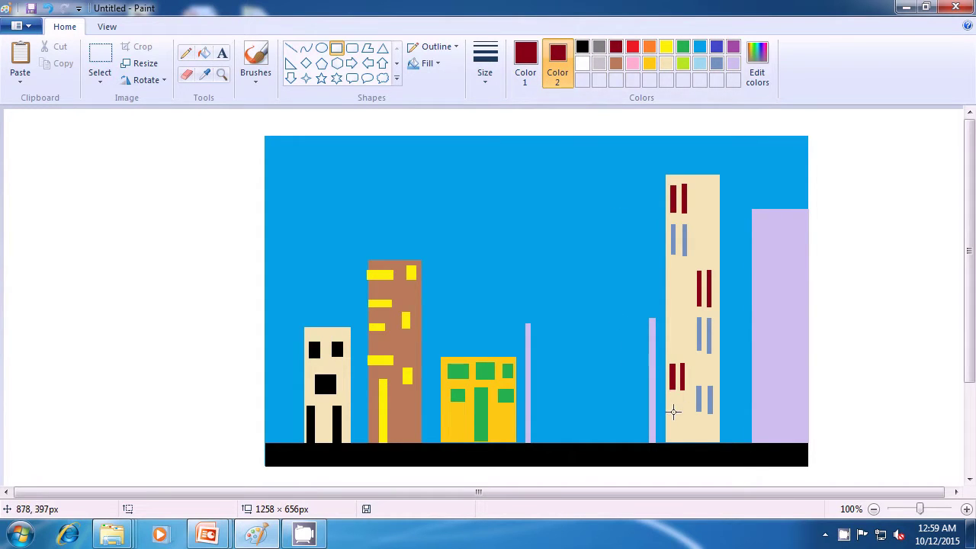
pyautogui.moveTo(672, 401); pyautogui.dragTo(666, 446)
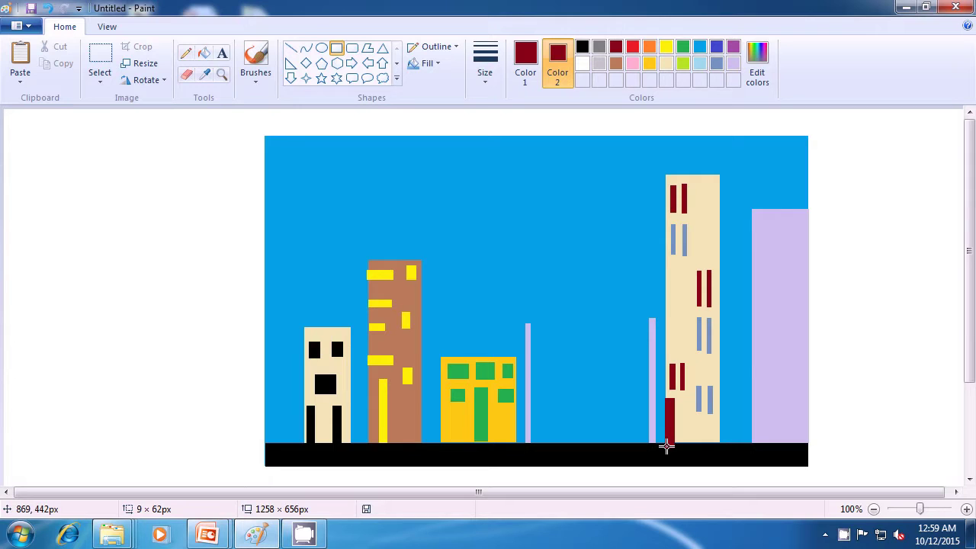
pyautogui.moveTo(667, 446); pyautogui.dragTo(667, 442)
pyautogui.moveTo(667, 442); pyautogui.dragTo(667, 442)
pyautogui.click(661, 456)
# Set the outline to black and the fill to indigo, and draw a door about 35 × 49 px at the lavender building's base
pyautogui.click(525, 69)
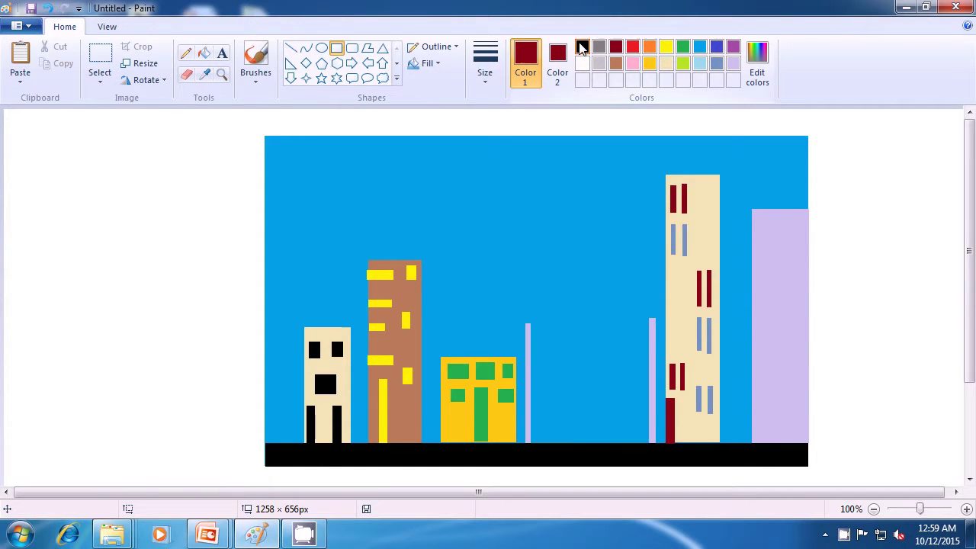
pyautogui.click(581, 48)
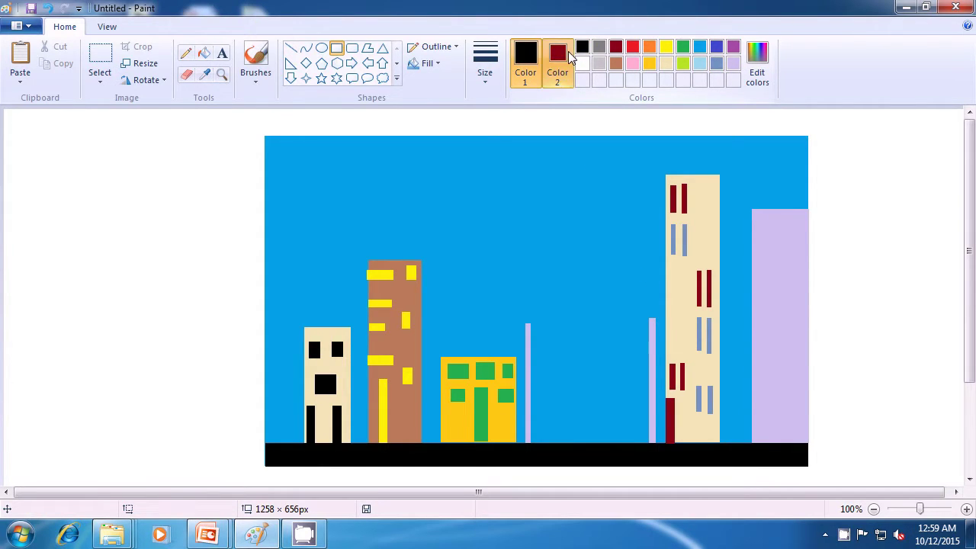
pyautogui.click(557, 69)
pyautogui.click(716, 48)
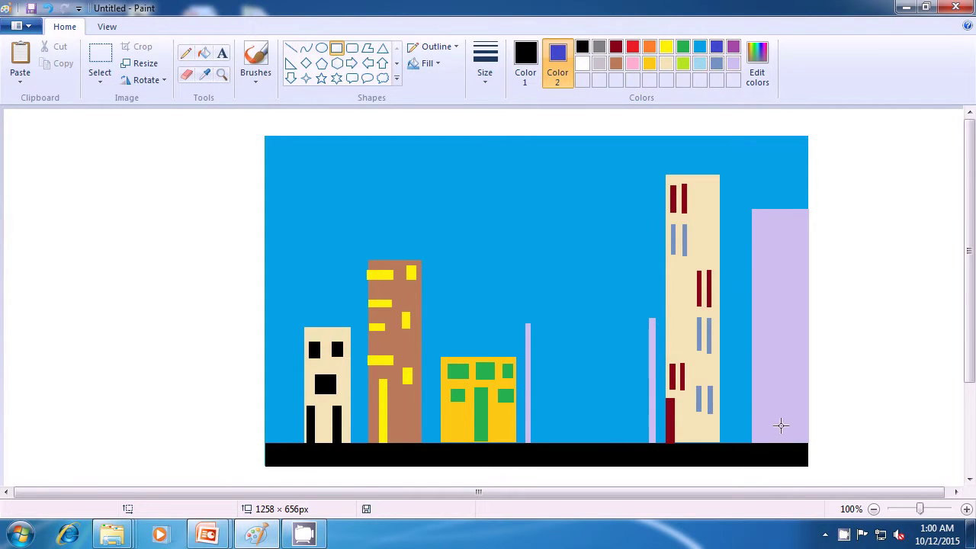
pyautogui.moveTo(772, 404); pyautogui.dragTo(798, 442)
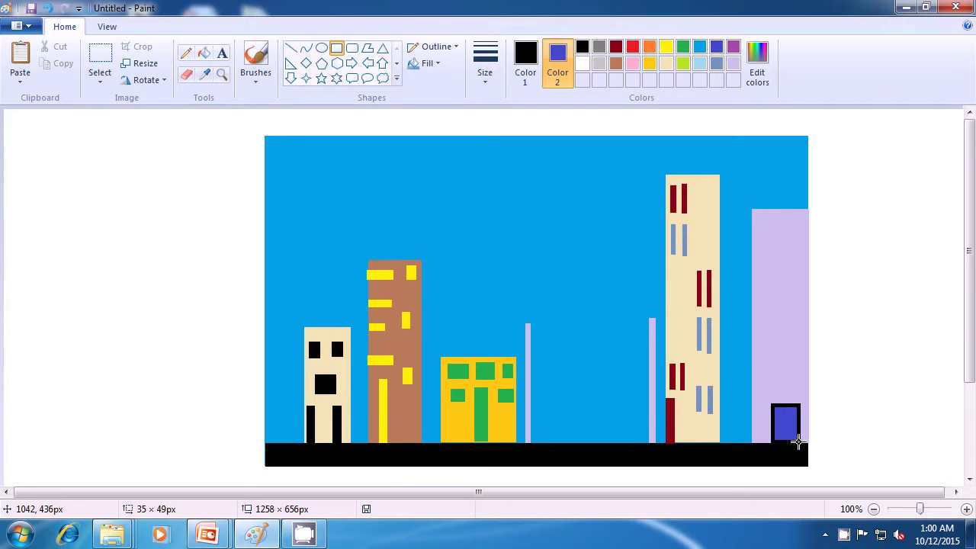
pyautogui.moveTo(798, 442); pyautogui.dragTo(798, 442)
pyautogui.click(858, 421)
# Split the lavender building's door into two panels with a vertical black line down its middle
pyautogui.click(290, 51)
pyautogui.click(524, 61)
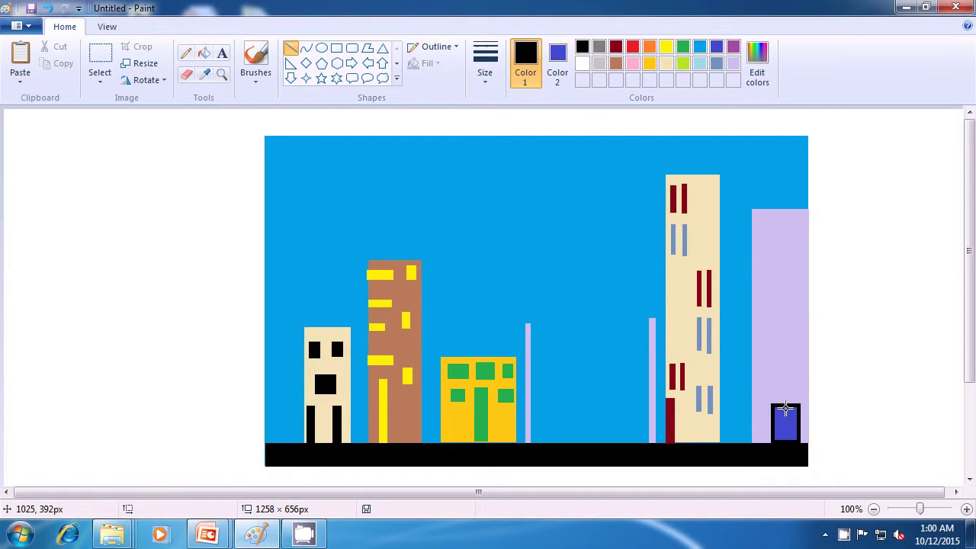
pyautogui.moveTo(787, 408); pyautogui.dragTo(785, 445)
pyautogui.click(849, 420)
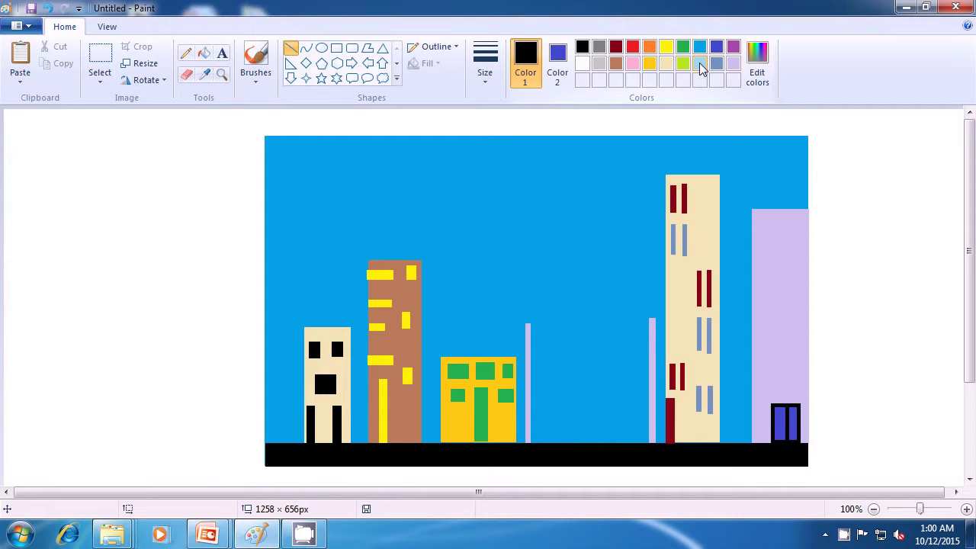
# Try a small light turquoise rectangular window of about 9 × 9 px at the lavender building's left edge, above the door
pyautogui.click(699, 67)
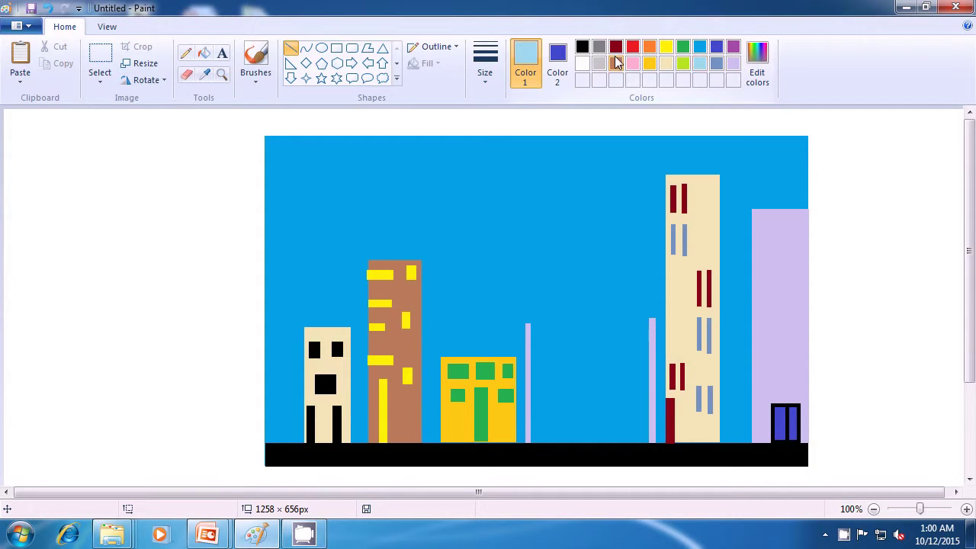
pyautogui.click(557, 62)
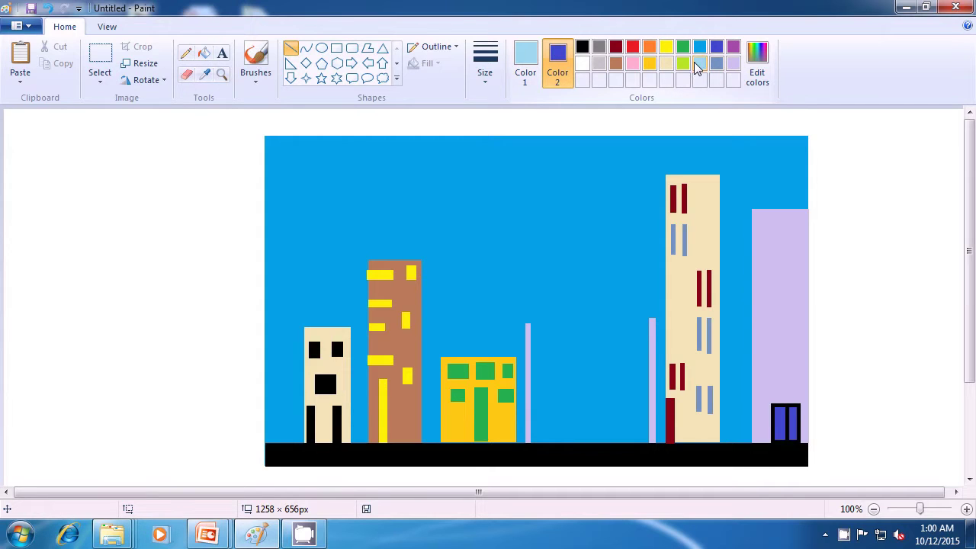
pyautogui.click(698, 65)
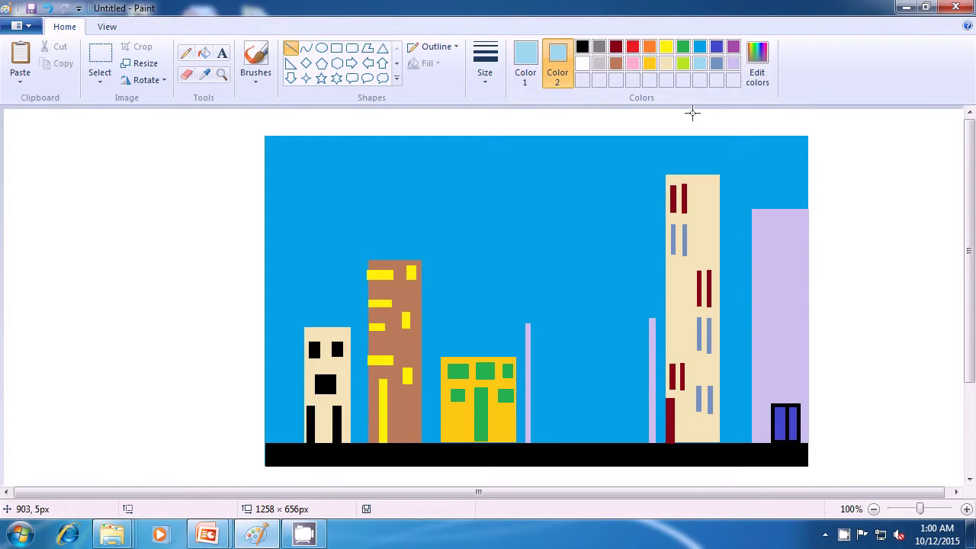
pyautogui.click(336, 51)
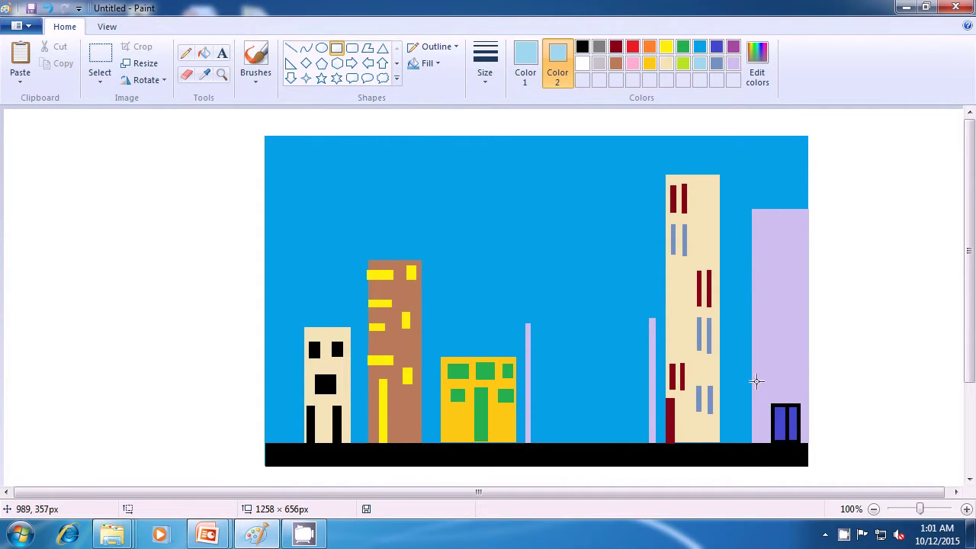
pyautogui.moveTo(753, 379); pyautogui.dragTo(760, 390)
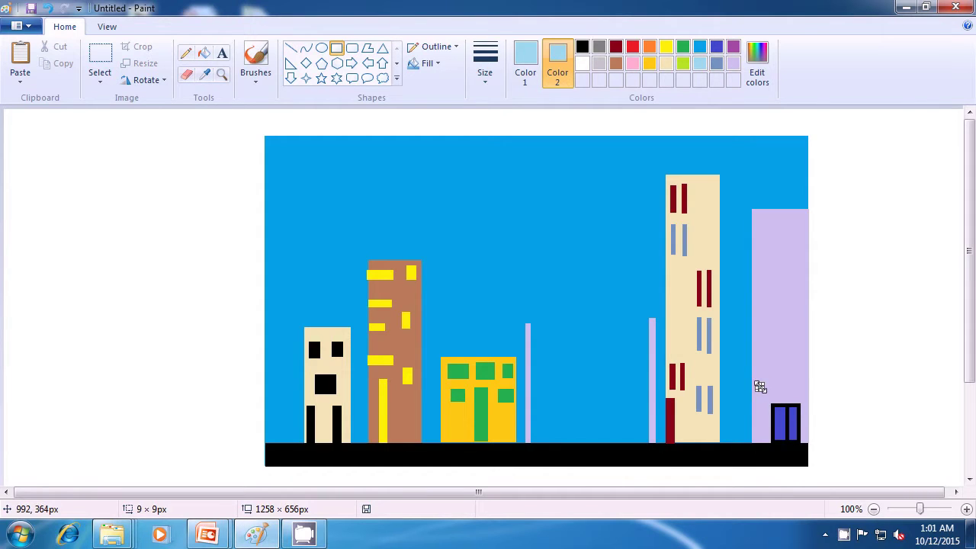
pyautogui.click(770, 363)
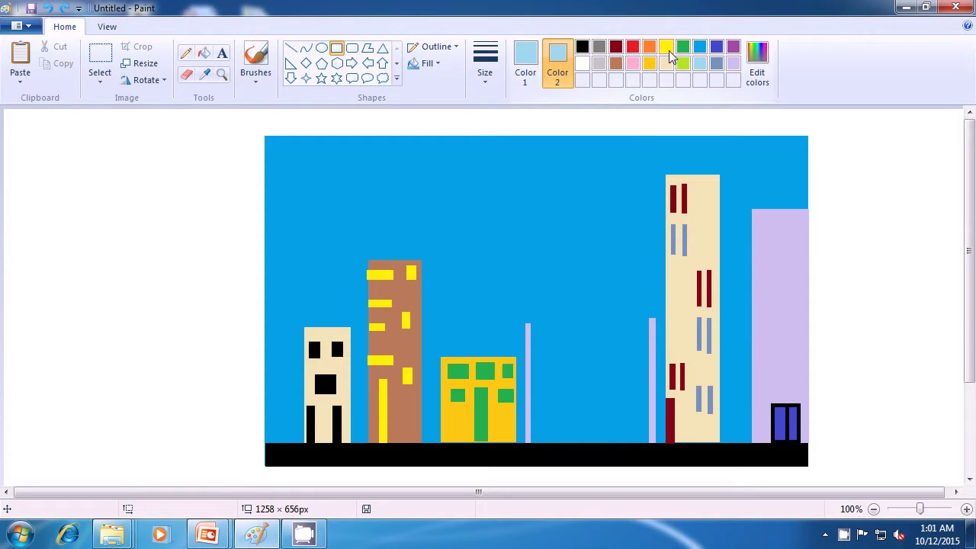
# Set both colours to red and draw two small windows above the lavender building's door, about 9 × 12 px and 9 × 9 px
pyautogui.click(632, 47)
pyautogui.click(524, 57)
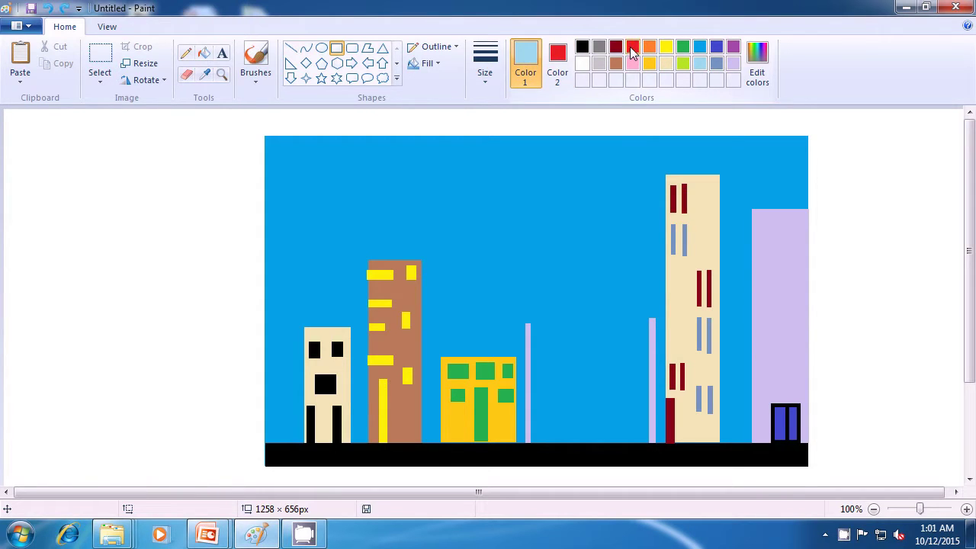
pyautogui.click(632, 49)
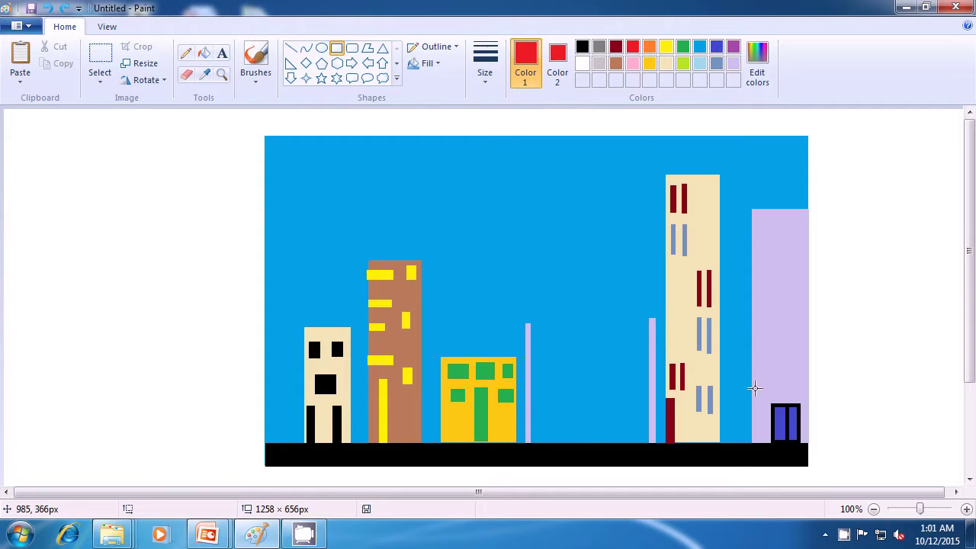
pyautogui.moveTo(755, 387); pyautogui.dragTo(763, 394)
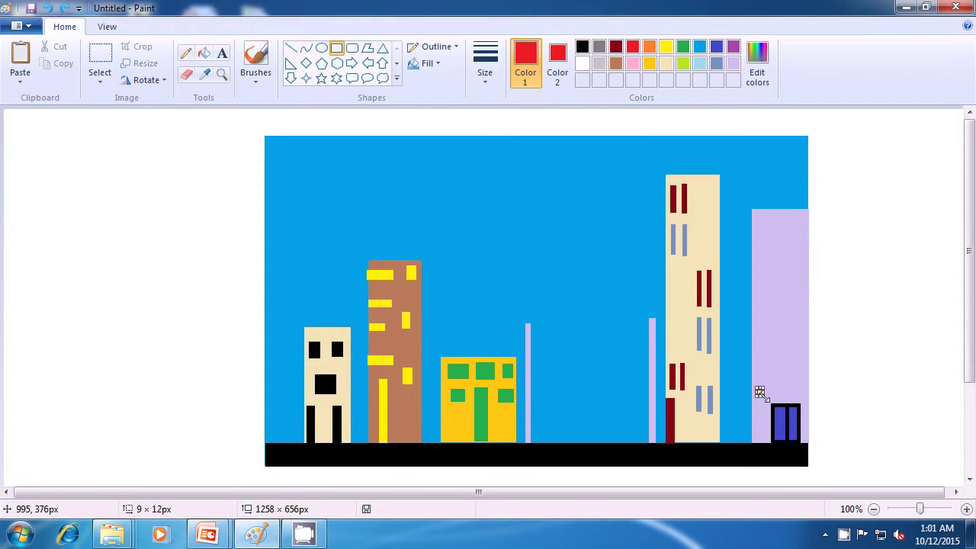
pyautogui.click(820, 387)
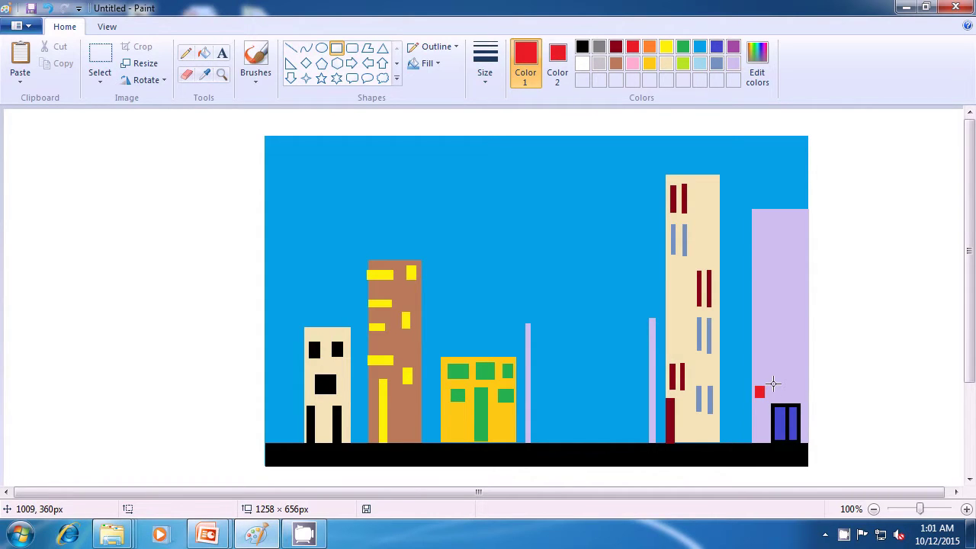
pyautogui.moveTo(773, 383); pyautogui.dragTo(775, 386)
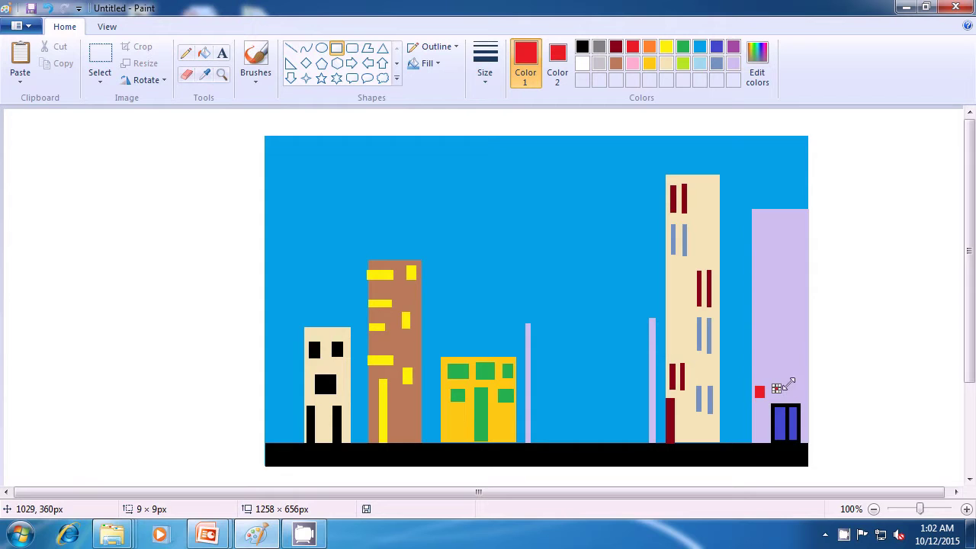
pyautogui.click(793, 387)
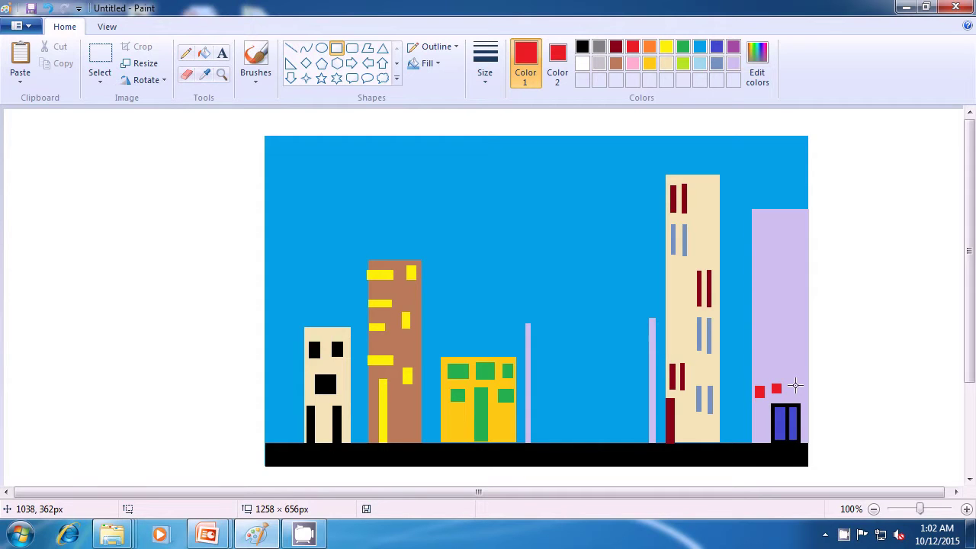
# Add a third small red window above the lavender building's door, and three tall narrow red windows in a row above those
pyautogui.moveTo(793, 387); pyautogui.dragTo(797, 391)
pyautogui.click(836, 384)
pyautogui.moveTo(757, 323); pyautogui.dragTo(758, 370)
pyautogui.click(862, 353)
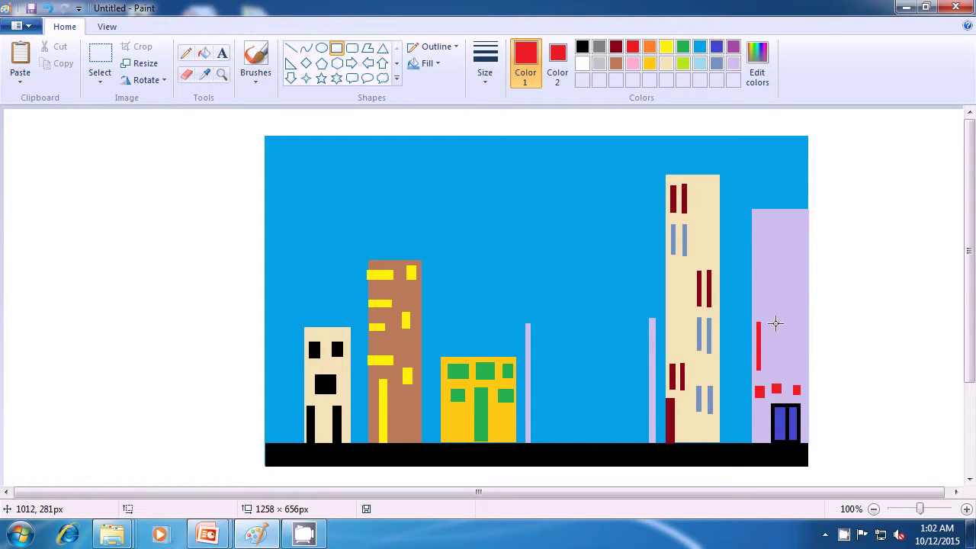
pyautogui.moveTo(775, 323); pyautogui.dragTo(774, 369)
pyautogui.click(867, 352)
pyautogui.moveTo(792, 322); pyautogui.dragTo(791, 366)
pyautogui.click(904, 347)
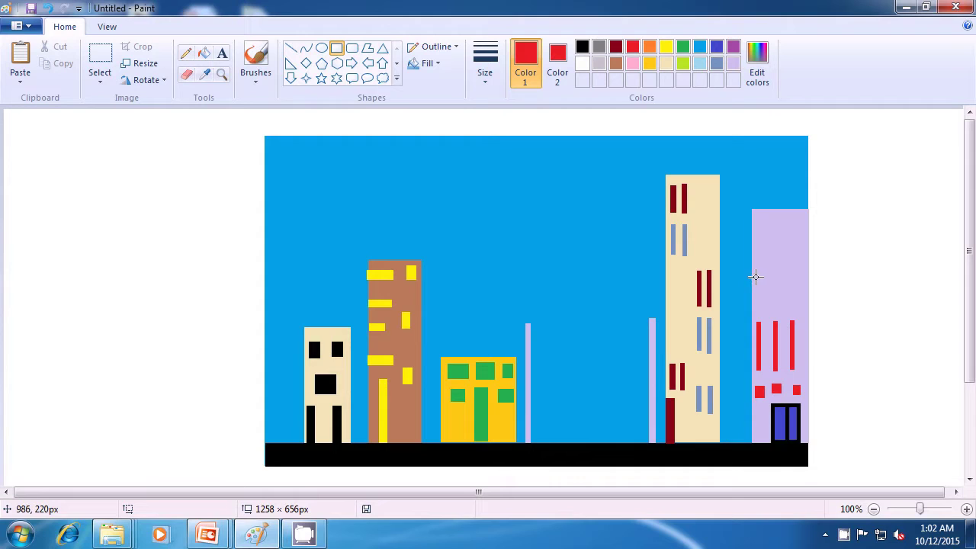
# Draw a row of three small red windows on the lavender building, above the tall narrow ones
pyautogui.moveTo(755, 274); pyautogui.dragTo(759, 279)
pyautogui.click(816, 292)
pyautogui.moveTo(772, 272); pyautogui.dragTo(794, 277)
pyautogui.click(842, 277)
pyautogui.click(865, 283)
# Set both colours to purple and draw three small windows above the lavender building's upper red row
pyautogui.click(732, 48)
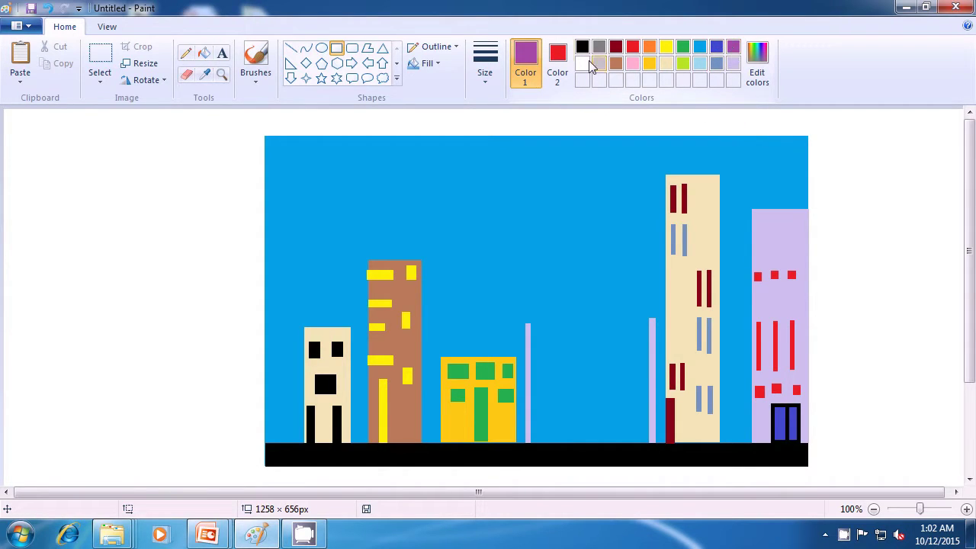
pyautogui.click(566, 65)
pyautogui.click(732, 48)
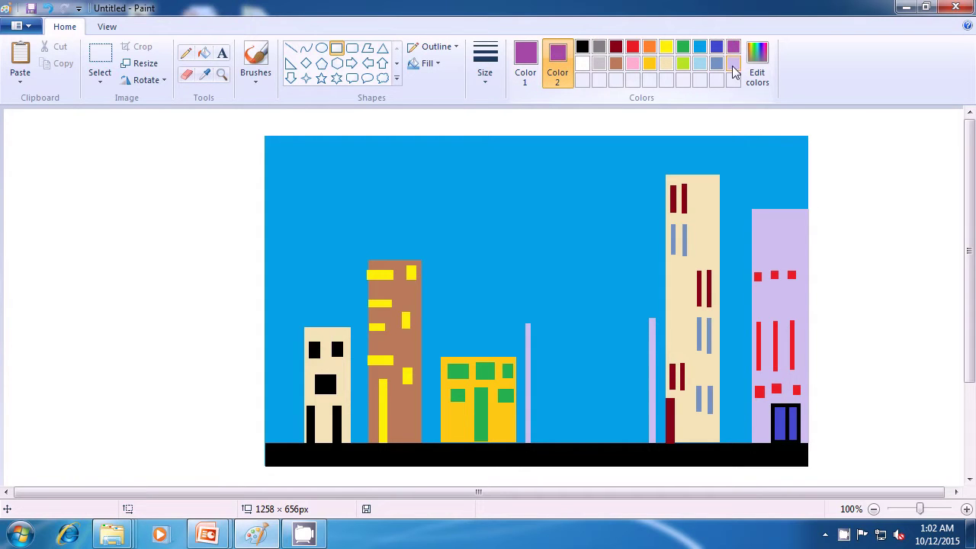
pyautogui.moveTo(754, 243); pyautogui.dragTo(759, 249)
pyautogui.click(769, 245)
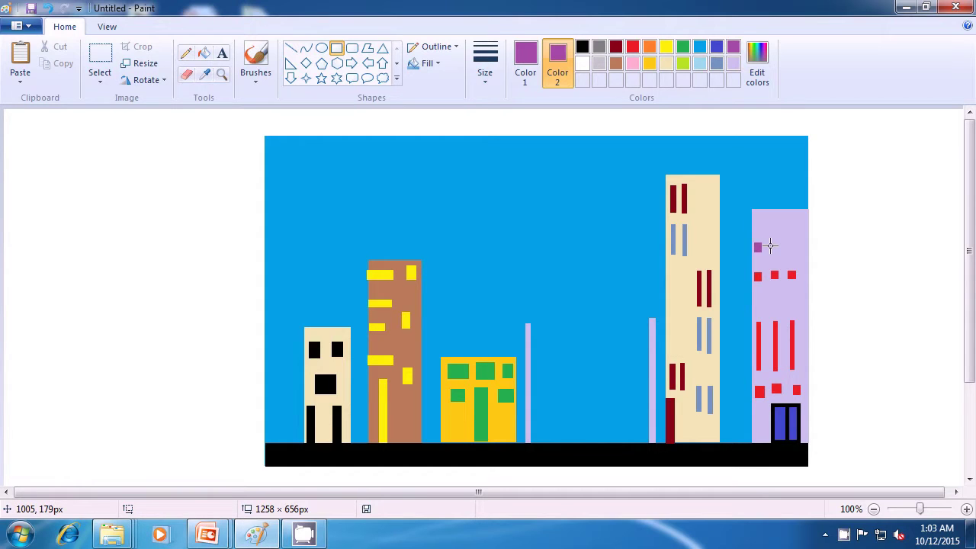
pyautogui.moveTo(770, 243); pyautogui.dragTo(790, 247)
pyautogui.click(826, 246)
pyautogui.click(867, 255)
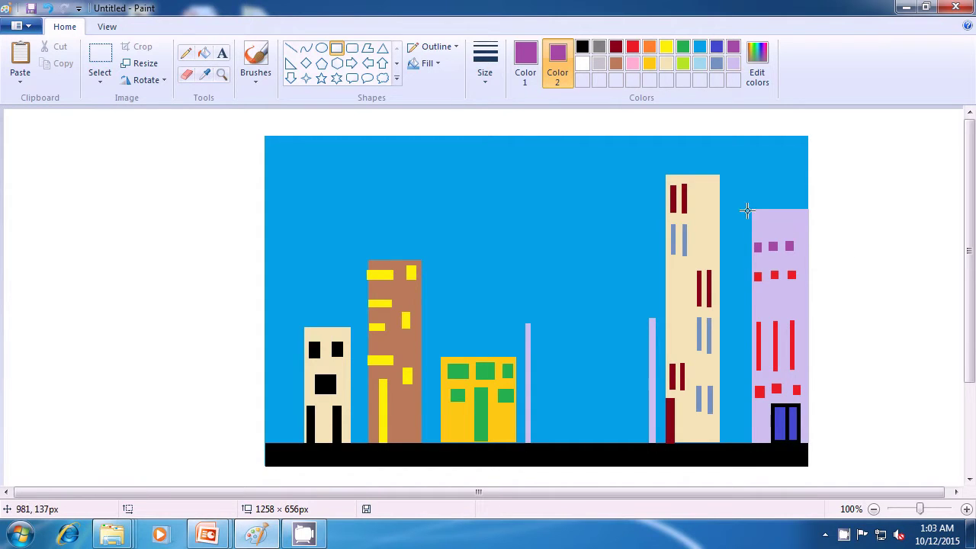
# Set both colours to dark red and draw a wide band about 48 × 11 px near the lavender building's roof
pyautogui.click(616, 48)
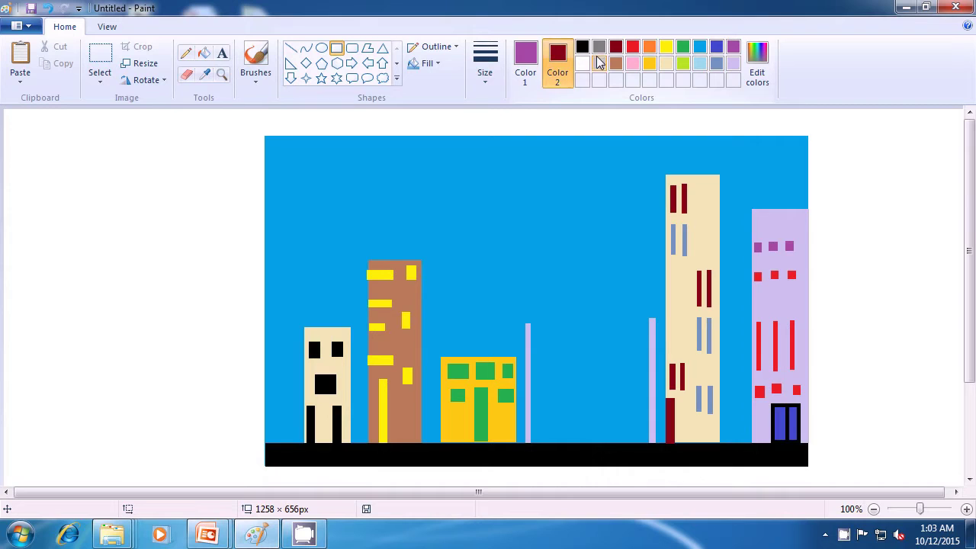
pyautogui.click(522, 54)
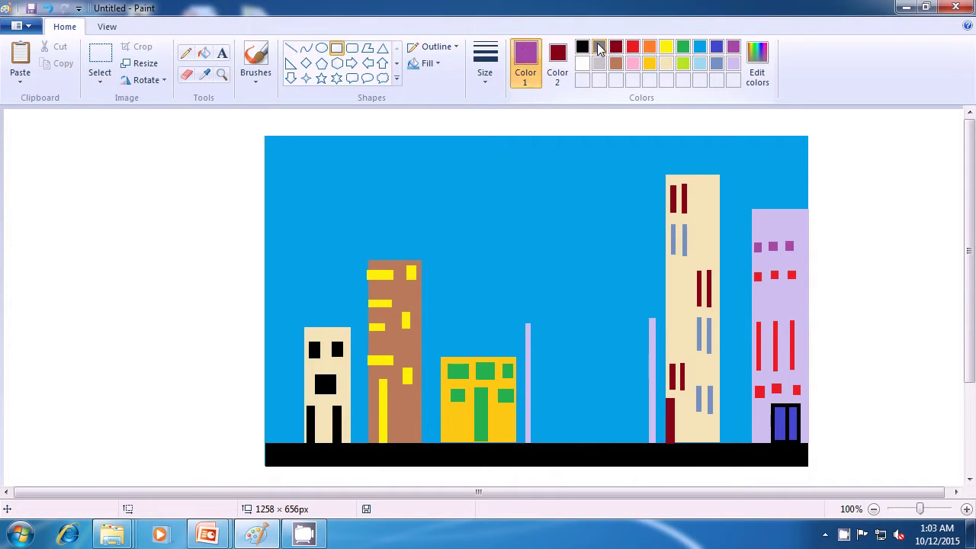
pyautogui.click(616, 47)
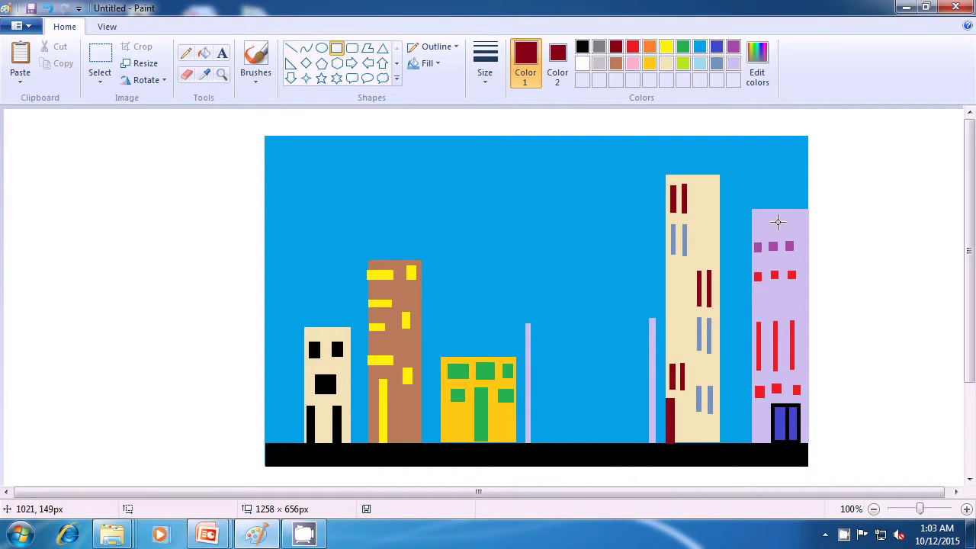
pyautogui.moveTo(764, 213); pyautogui.dragTo(798, 221)
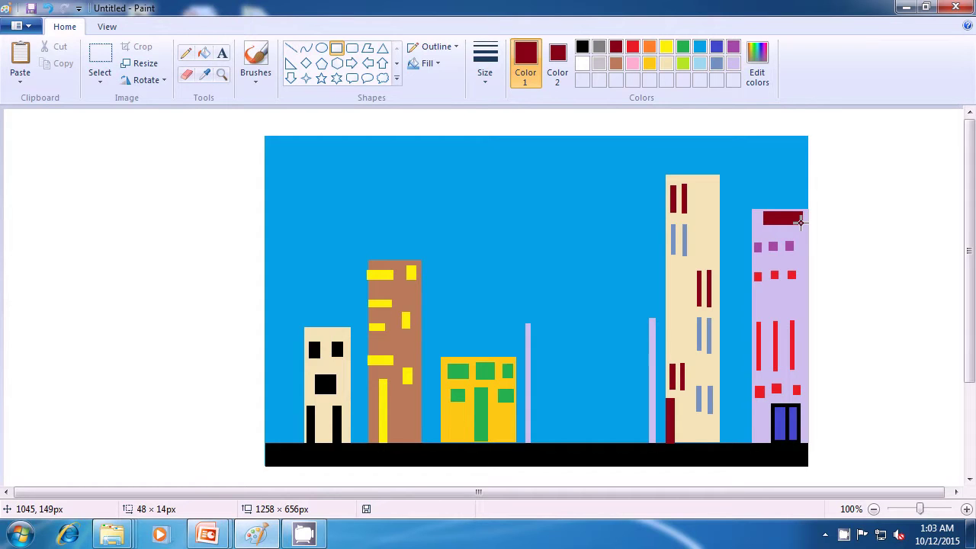
pyautogui.moveTo(798, 221); pyautogui.dragTo(799, 219)
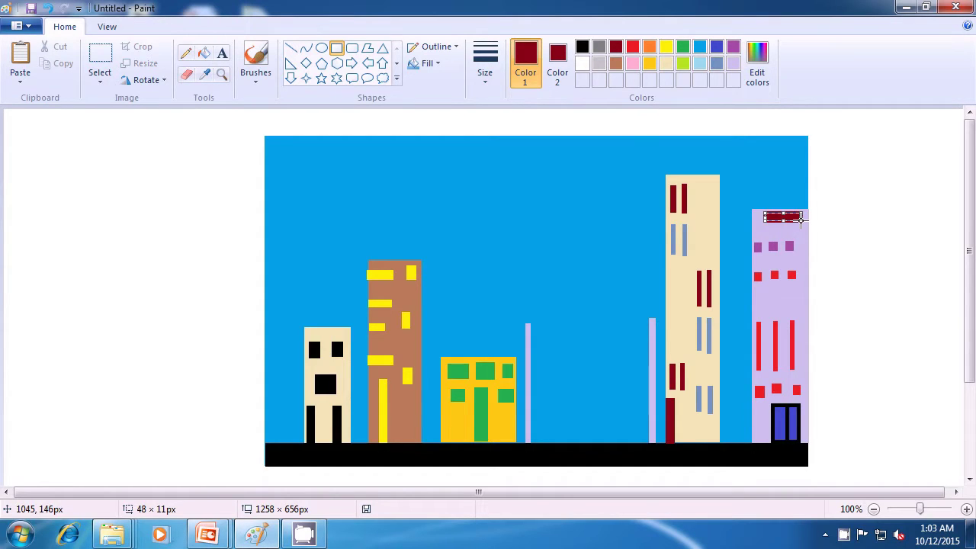
pyautogui.click(862, 229)
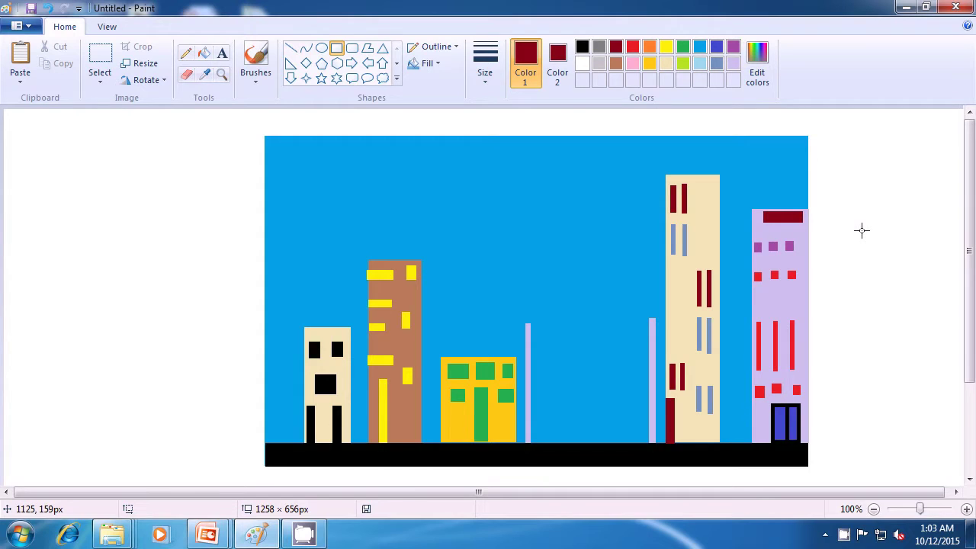
# Outline a small tilted lamp head in yellow lines at the top of the post beside the gold building
pyautogui.click(291, 50)
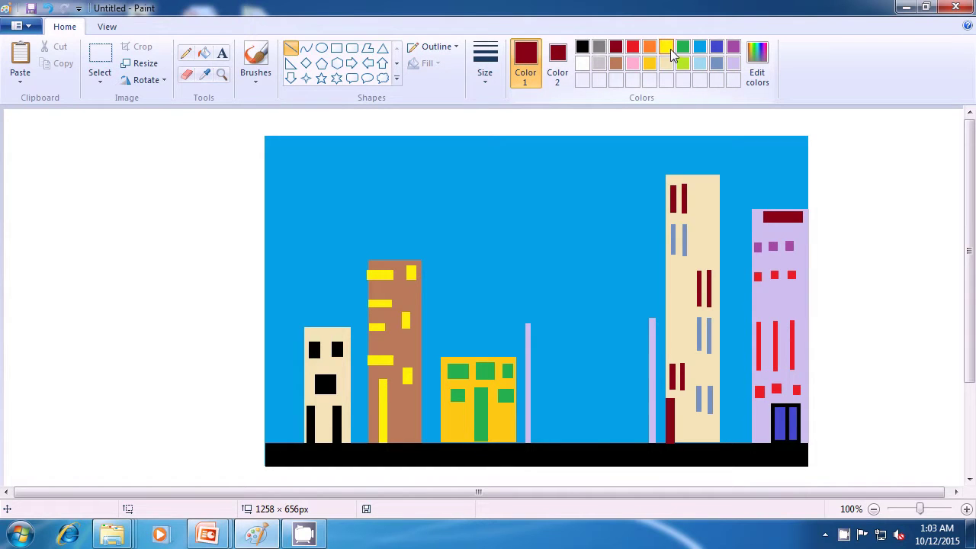
pyautogui.click(666, 47)
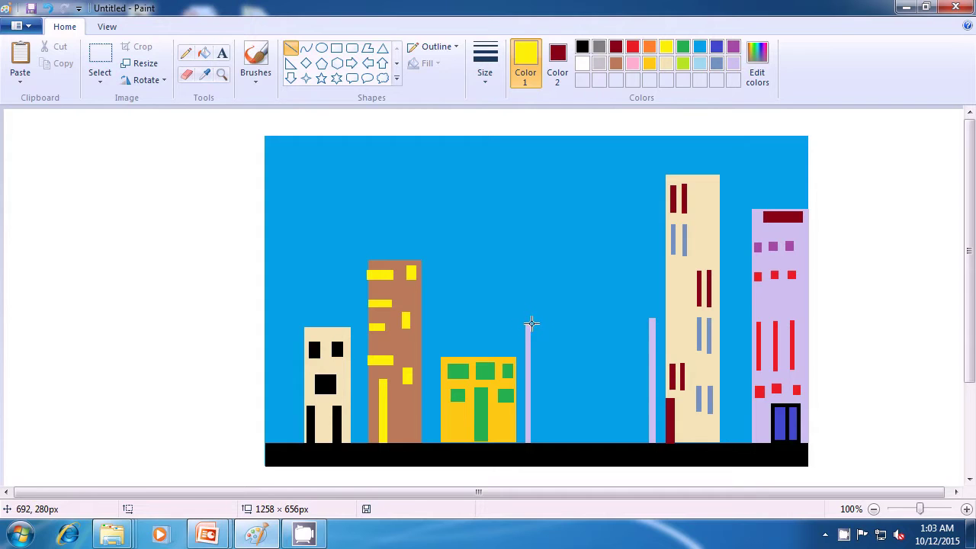
pyautogui.moveTo(532, 323); pyautogui.dragTo(533, 321)
pyautogui.moveTo(534, 321); pyautogui.dragTo(531, 321)
pyautogui.click(585, 326)
pyautogui.moveTo(539, 319)
pyautogui.mouseDown()
pyautogui.moveTo(545, 327)
pyautogui.moveTo(532, 335)
pyautogui.mouseUp()
pyautogui.click(562, 315)
pyautogui.click(581, 336)
# Outline a matching yellow lamp head at the top of the post beside the tall cream building, facing the other lamp
pyautogui.moveTo(648, 331)
pyautogui.mouseDown()
pyautogui.moveTo(635, 325)
pyautogui.moveTo(637, 311)
pyautogui.moveTo(649, 319)
pyautogui.mouseUp()
pyautogui.click(625, 298)
pyautogui.click(654, 289)
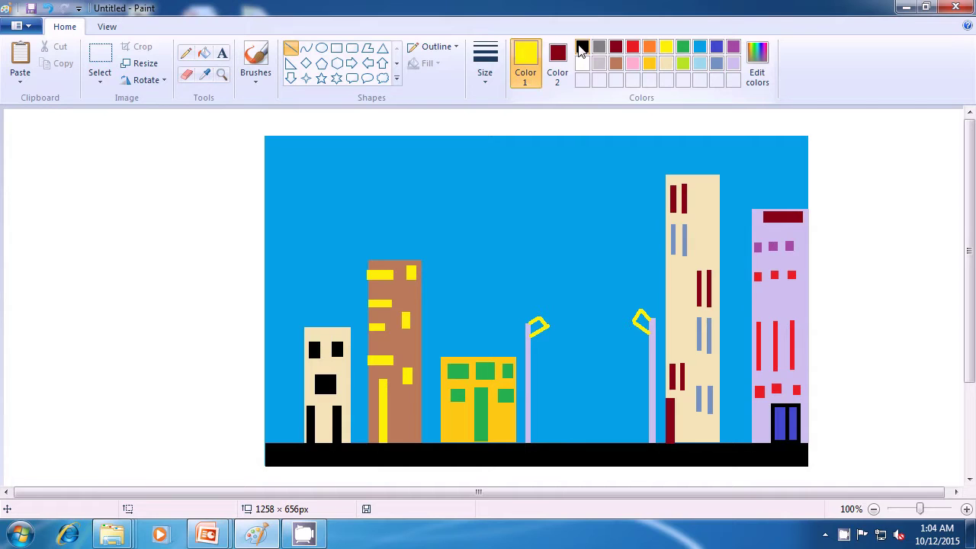
# Set both colours to black with solid rectangle fill, and try an upright about 8 × 39 px between the lamp posts, undoing it
pyautogui.click(581, 48)
pyautogui.click(557, 63)
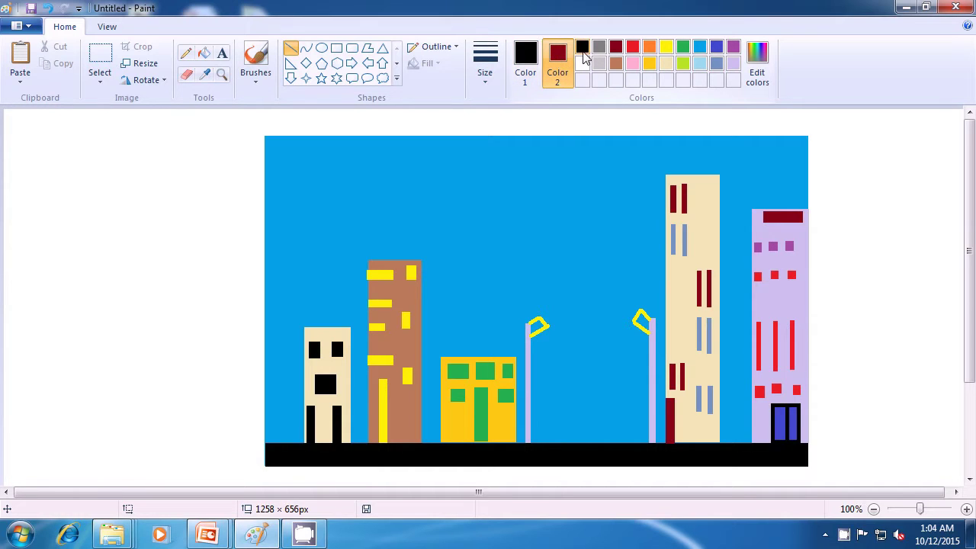
pyautogui.click(583, 49)
pyautogui.click(337, 50)
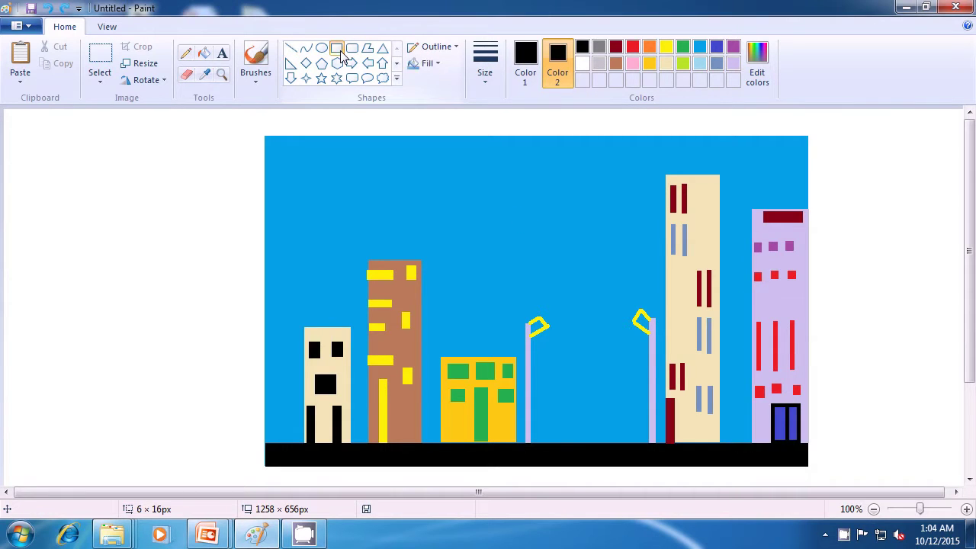
pyautogui.click(428, 63)
pyautogui.click(442, 99)
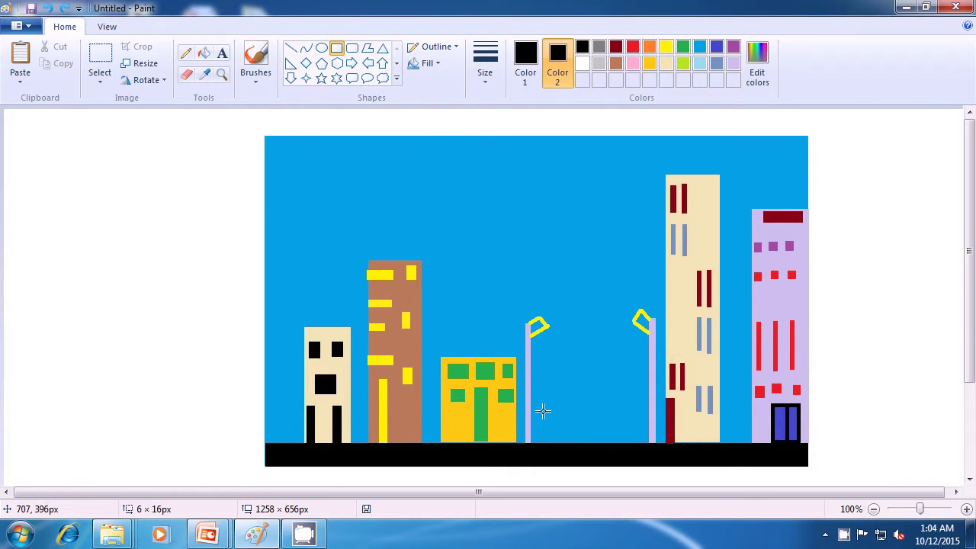
pyautogui.moveTo(543, 412); pyautogui.dragTo(548, 439)
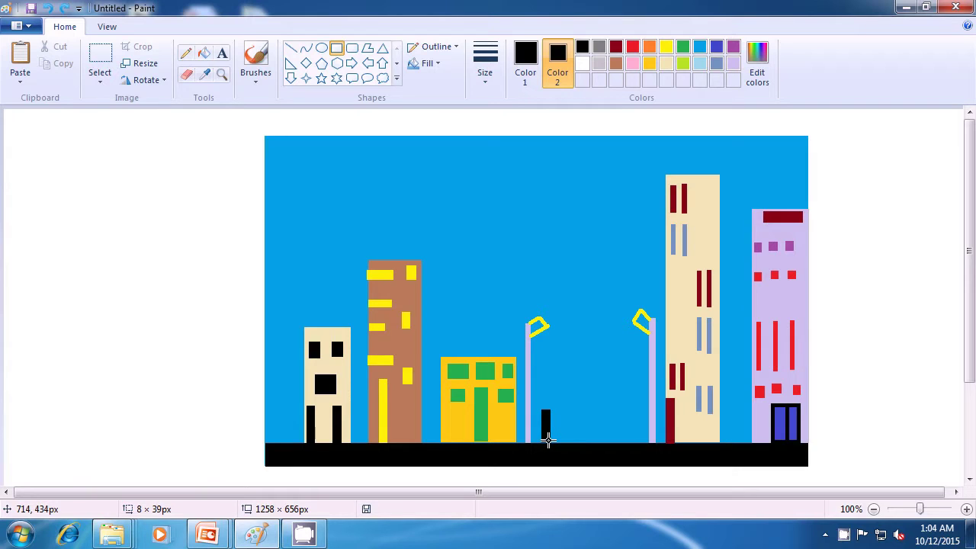
pyautogui.hotkey('ctrl', 'z')
# Draw two short black upright rectangles standing on the road, just inside the lamp post beside the gold building
pyautogui.moveTo(543, 422); pyautogui.dragTo(548, 438)
pyautogui.moveTo(548, 439); pyautogui.dragTo(548, 442)
pyautogui.click(573, 419)
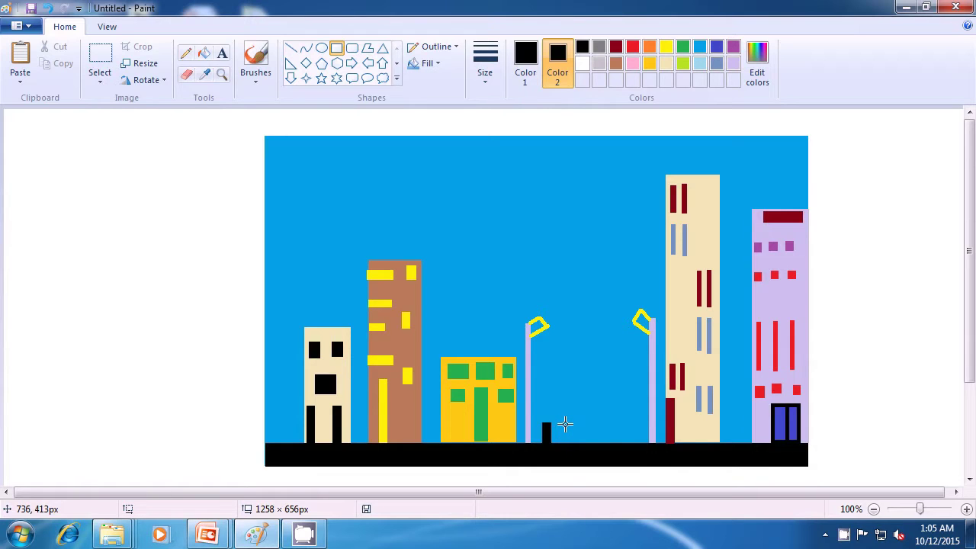
pyautogui.moveTo(565, 423); pyautogui.dragTo(569, 439)
pyautogui.moveTo(568, 439); pyautogui.dragTo(569, 442)
pyautogui.click(593, 426)
# Set the fill to white and the outline to lavender, and draw a body about 55 × 23 px on the two black uprights
pyautogui.click(581, 65)
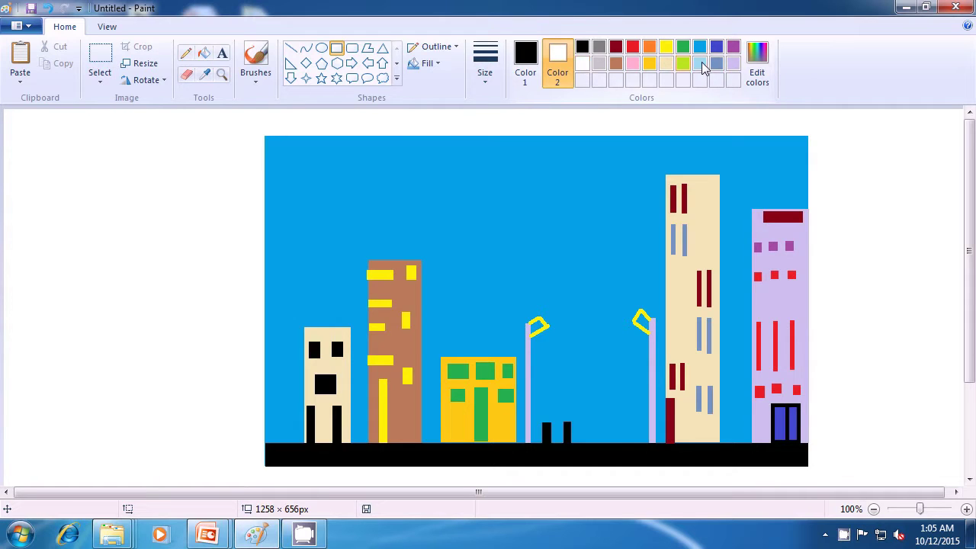
pyautogui.click(525, 62)
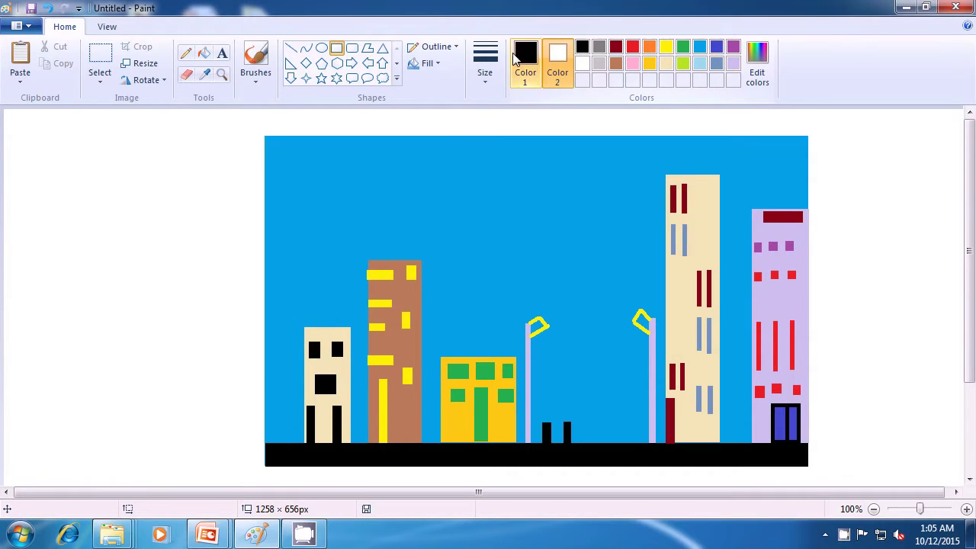
pyautogui.click(732, 64)
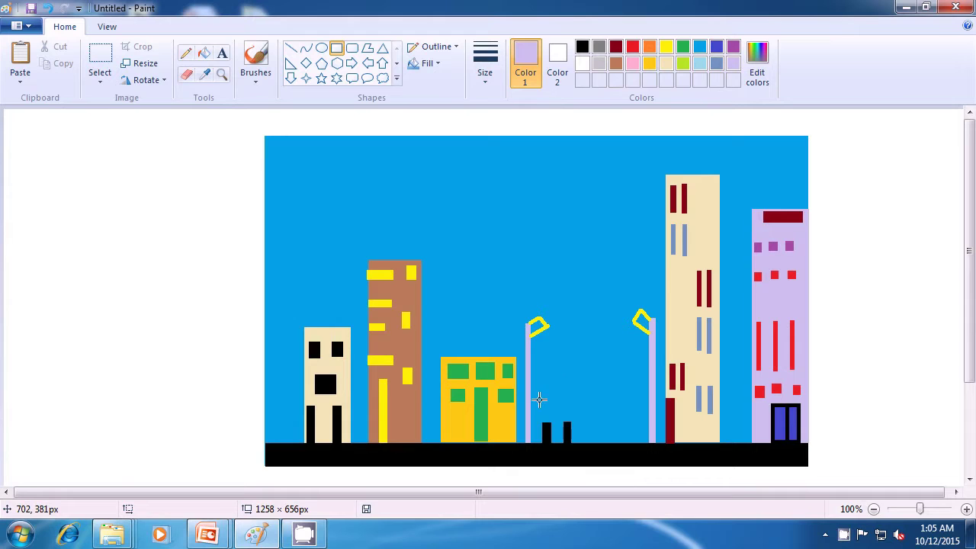
pyautogui.moveTo(535, 404)
pyautogui.mouseDown()
pyautogui.moveTo(552, 423)
pyautogui.moveTo(577, 422)
pyautogui.mouseUp()
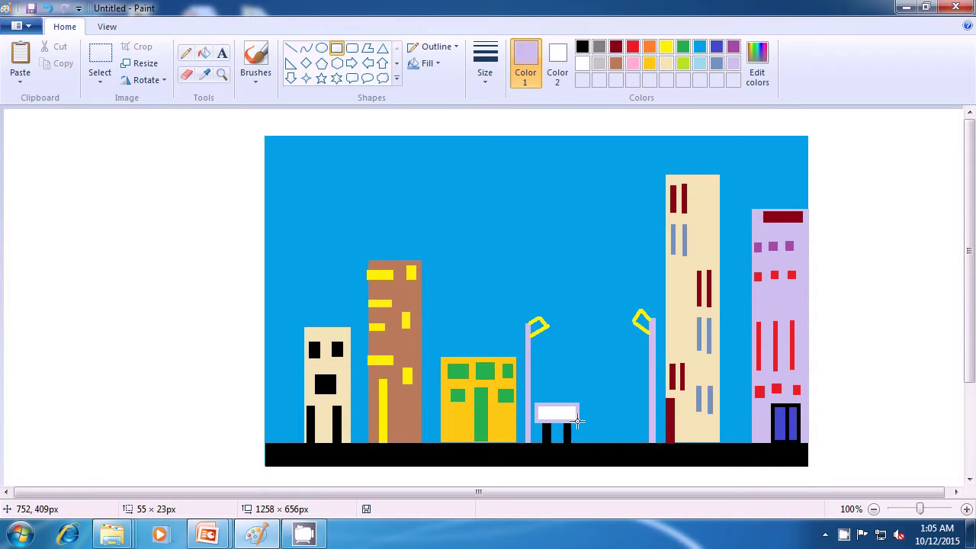
pyautogui.moveTo(577, 420); pyautogui.dragTo(577, 421)
pyautogui.click(601, 387)
# Switch the fill off and draw a smaller lavender outlined rectangle as a cabin on top of the white body
pyautogui.click(433, 64)
pyautogui.click(441, 89)
pyautogui.moveTo(547, 389); pyautogui.dragTo(568, 405)
pyautogui.click(584, 269)
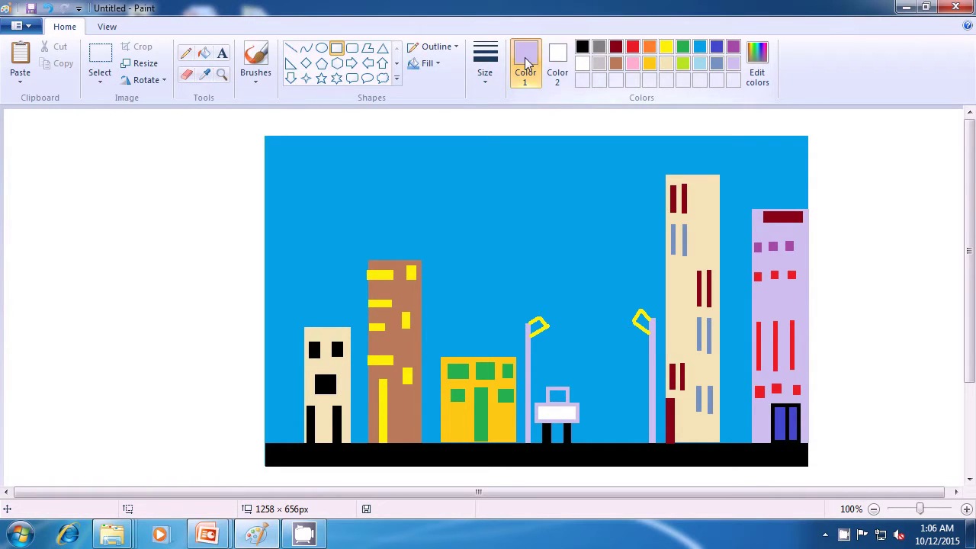
# With both colours black and solid fill, draw a second vehicle: two short uprights on the road and a body about 46 × 24 px
pyautogui.click(581, 48)
pyautogui.click(557, 65)
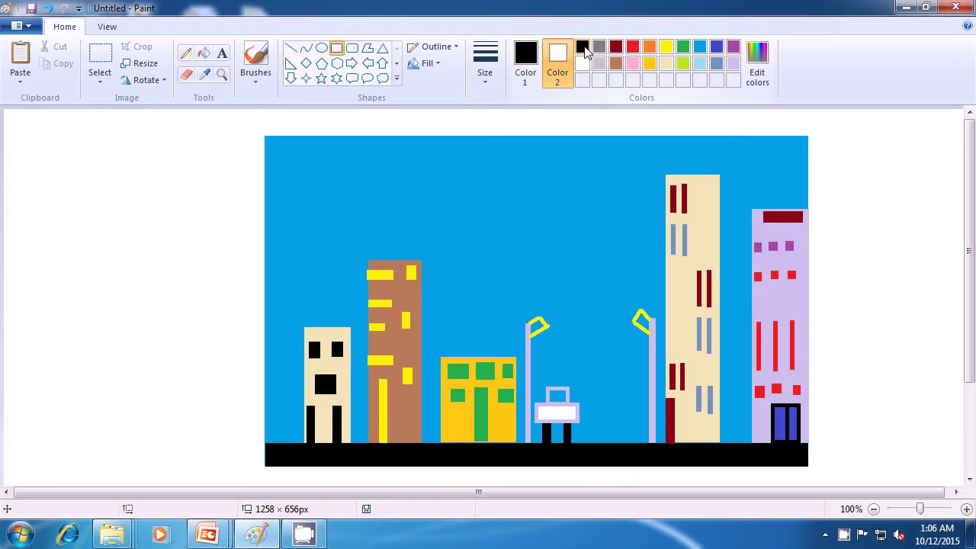
pyautogui.click(583, 49)
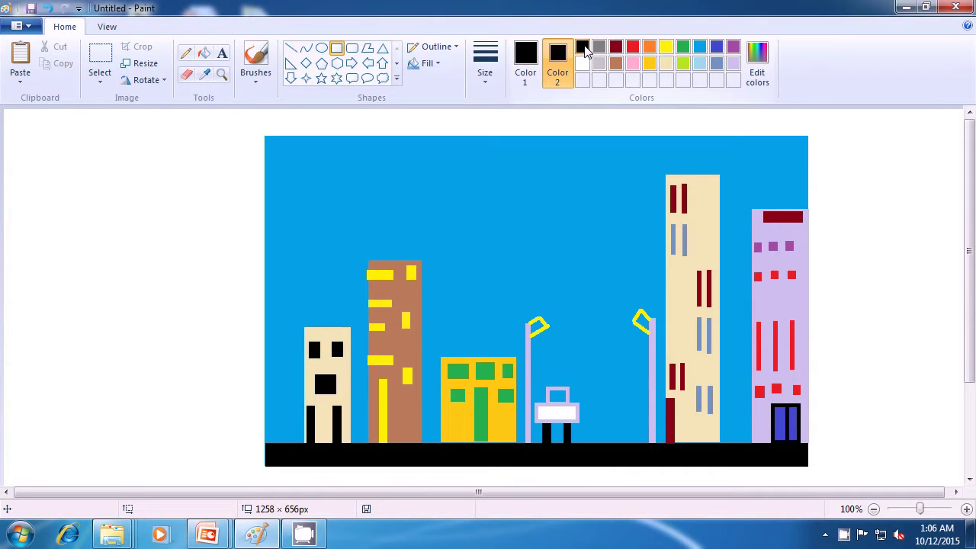
pyautogui.click(438, 67)
pyautogui.click(443, 100)
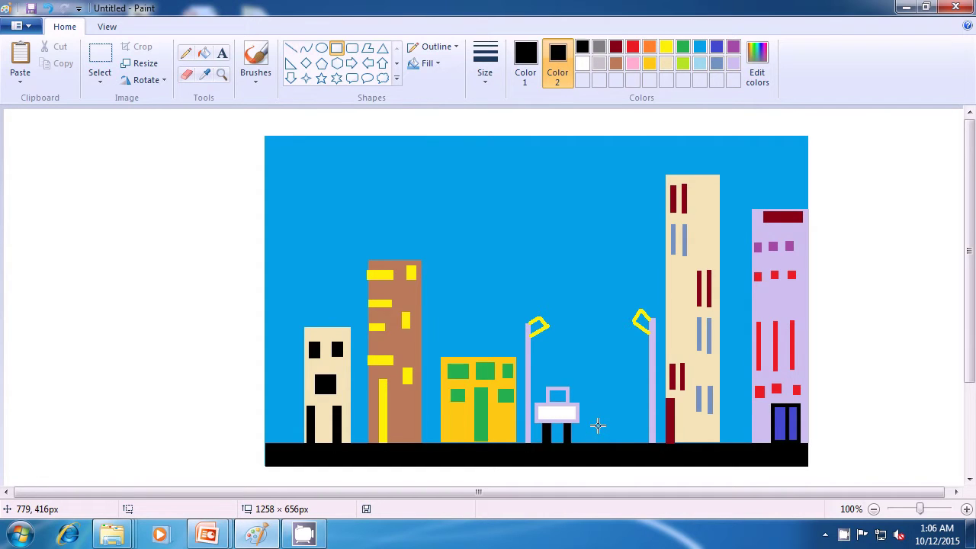
pyautogui.moveTo(594, 423); pyautogui.dragTo(599, 440)
pyautogui.click(618, 406)
pyautogui.moveTo(615, 423); pyautogui.dragTo(618, 442)
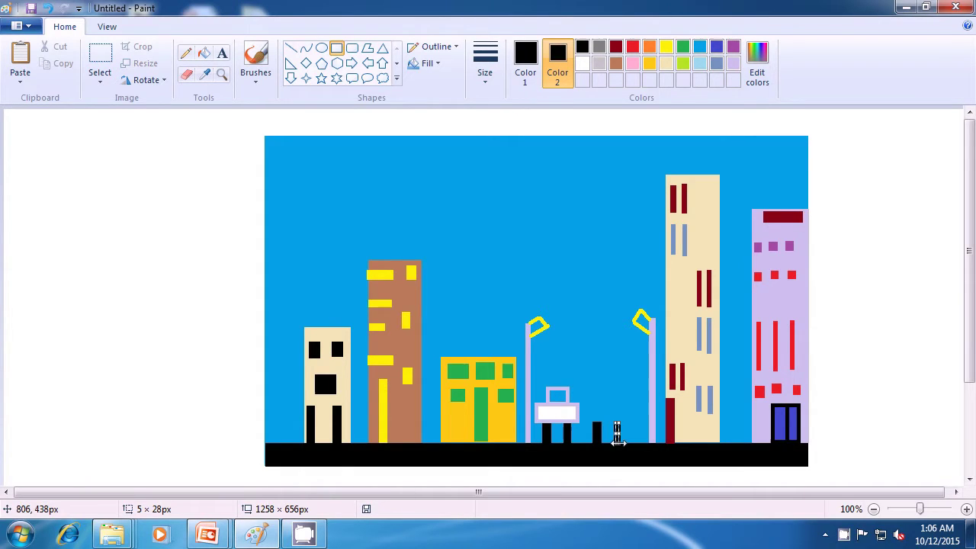
pyautogui.click(607, 385)
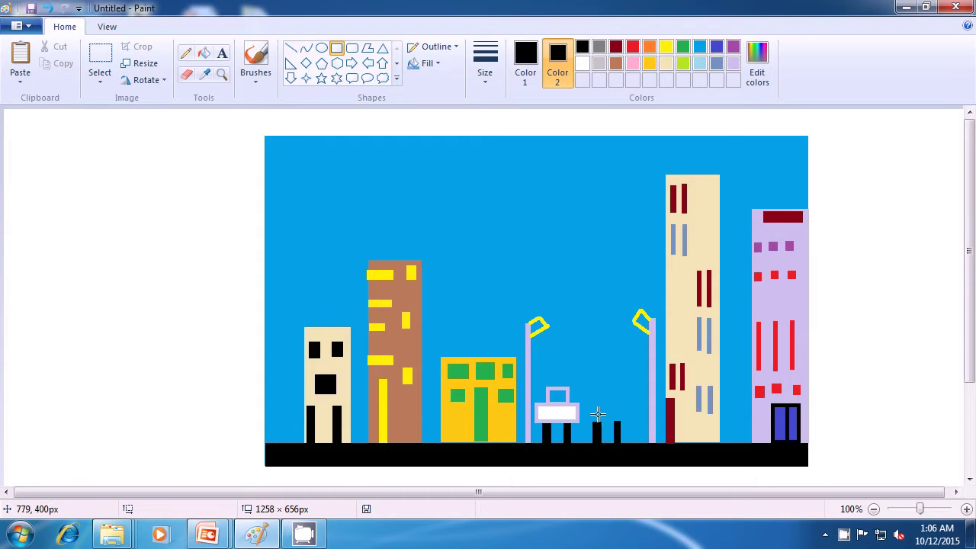
pyautogui.moveTo(589, 401); pyautogui.dragTo(623, 419)
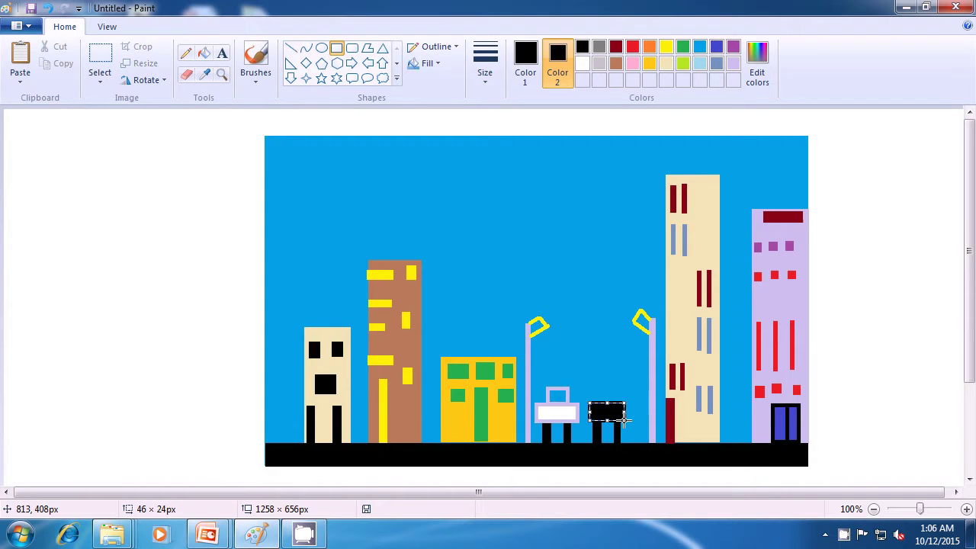
pyautogui.click(609, 366)
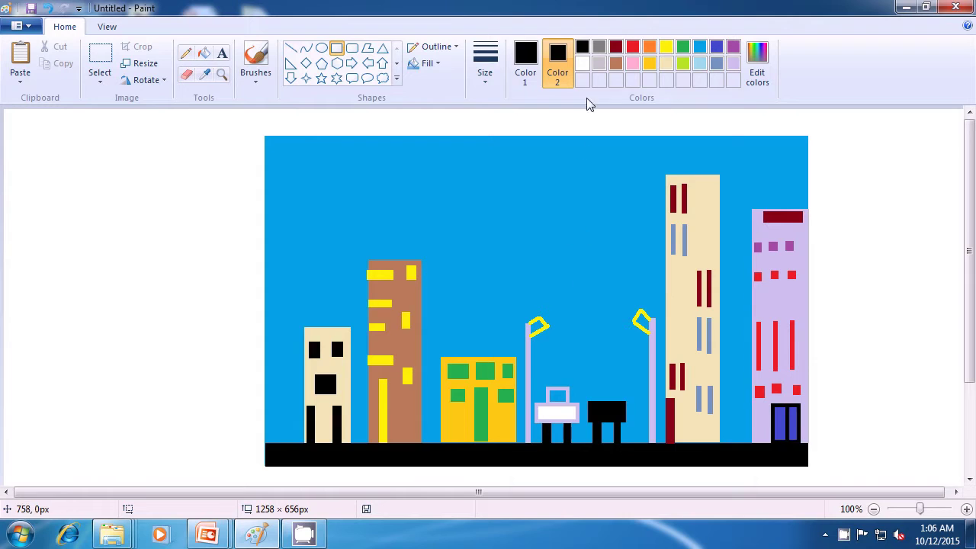
# Set the fill to white and draw a light turquoise cabin on the black vehicle: two slanted lines about 28 px tall joined across the top
pyautogui.click(582, 63)
pyautogui.click(525, 61)
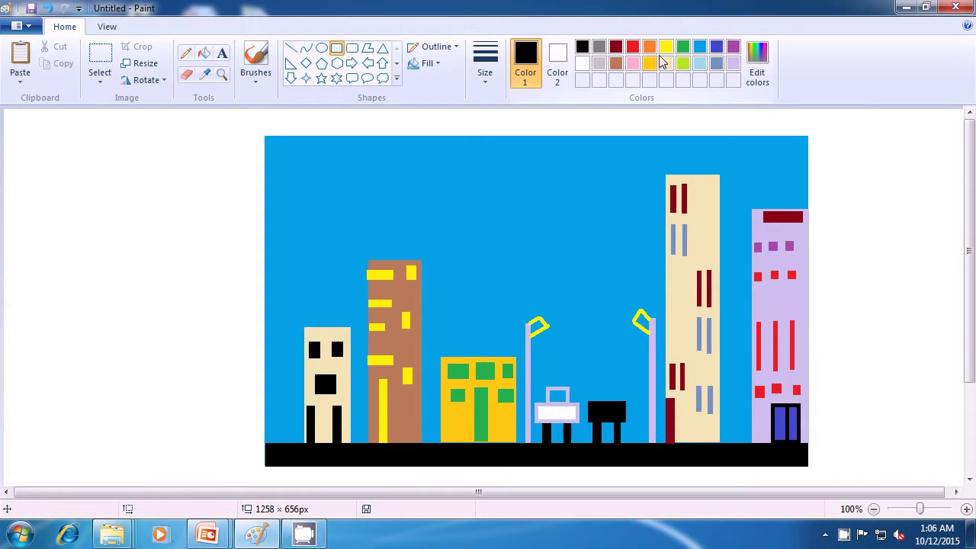
pyautogui.click(704, 67)
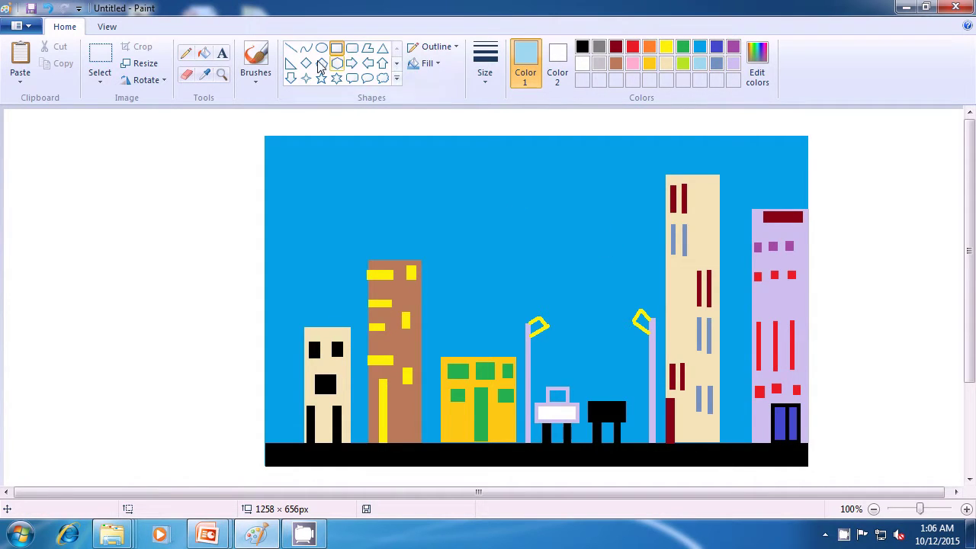
pyautogui.click(292, 53)
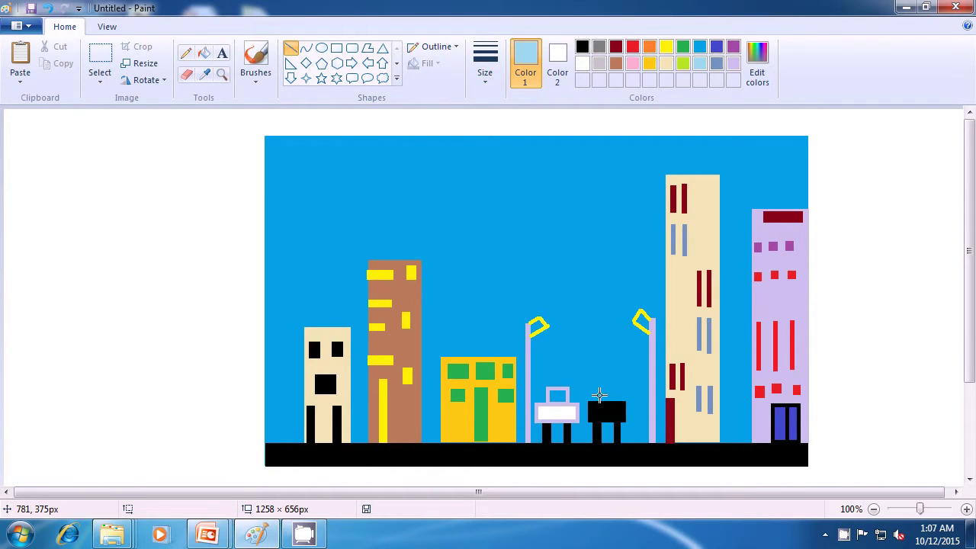
pyautogui.moveTo(595, 400); pyautogui.dragTo(598, 379)
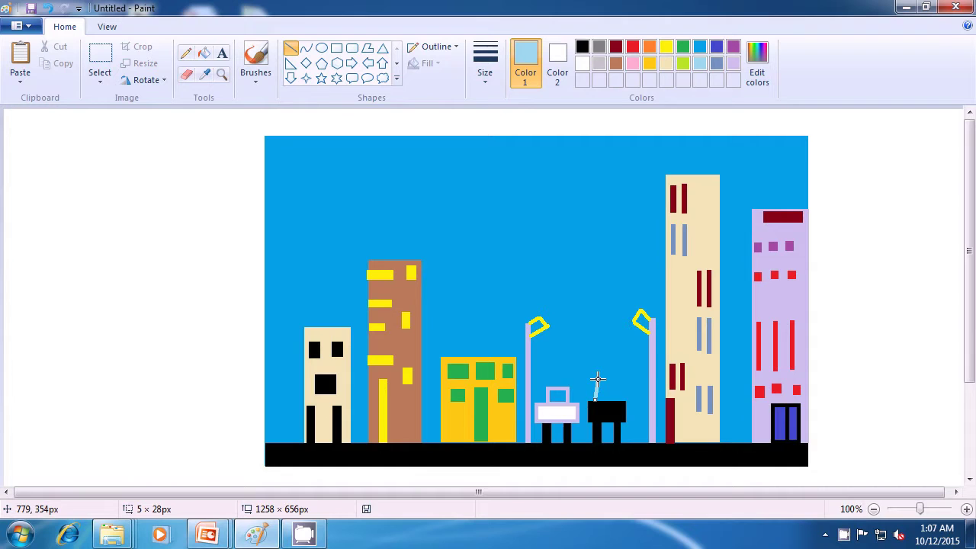
pyautogui.click(616, 389)
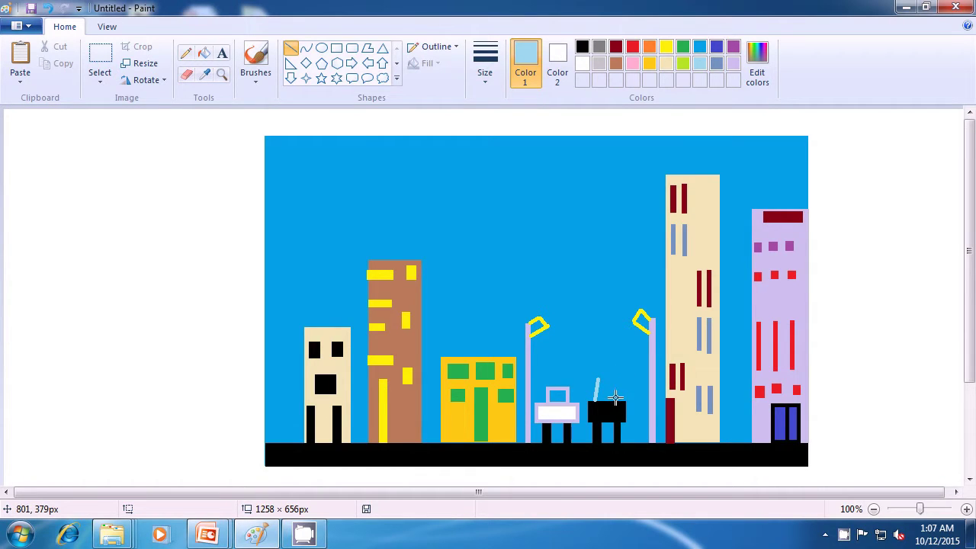
pyautogui.moveTo(618, 397); pyautogui.dragTo(615, 378)
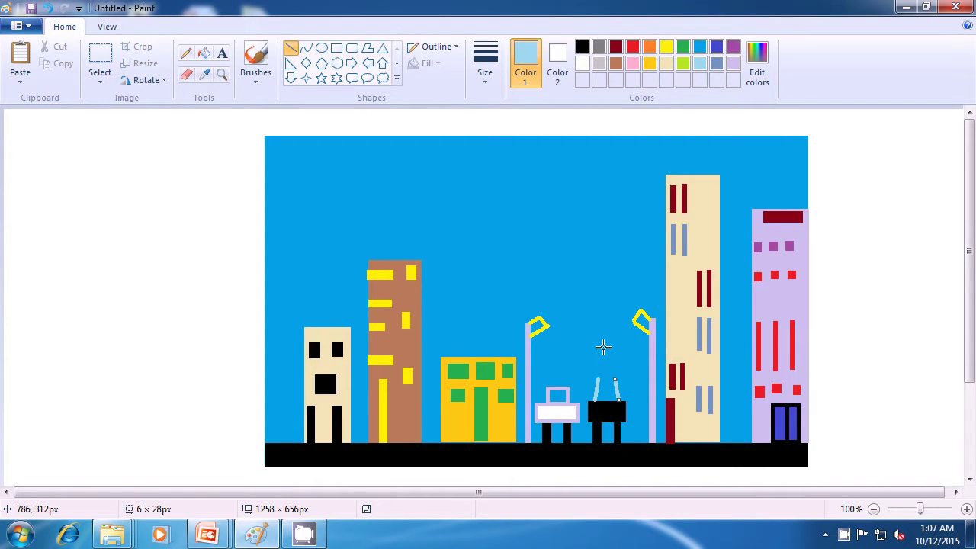
pyautogui.moveTo(614, 378); pyautogui.dragTo(613, 378)
pyautogui.click(612, 366)
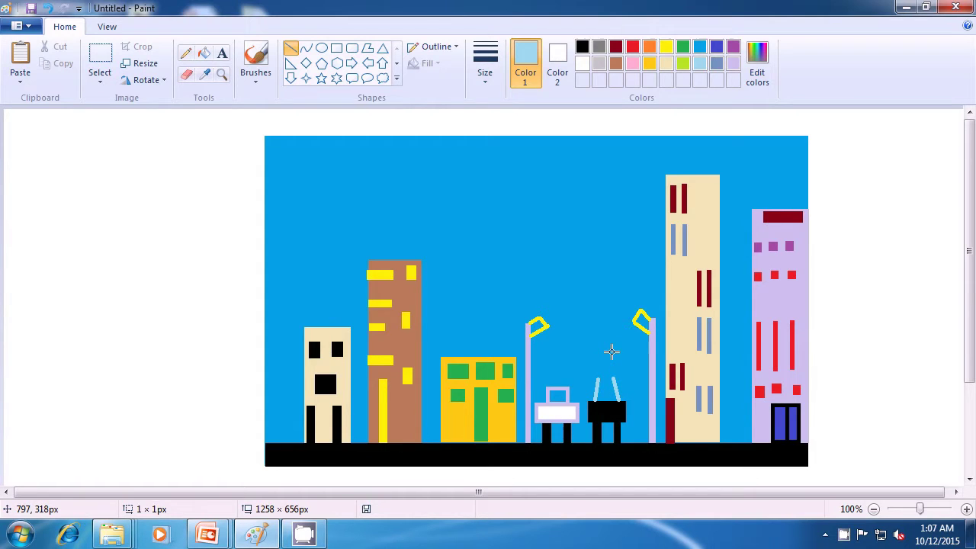
pyautogui.moveTo(603, 375); pyautogui.dragTo(612, 378)
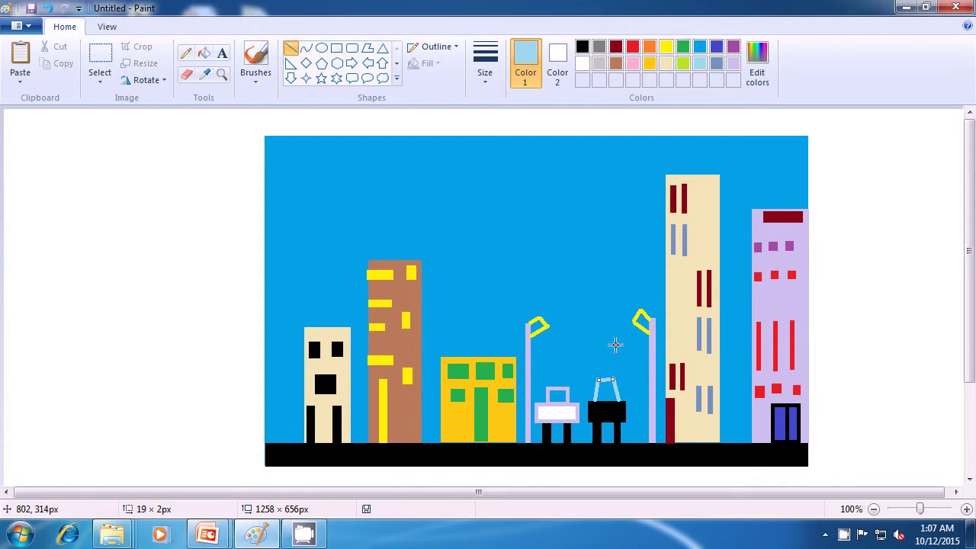
pyautogui.click(613, 331)
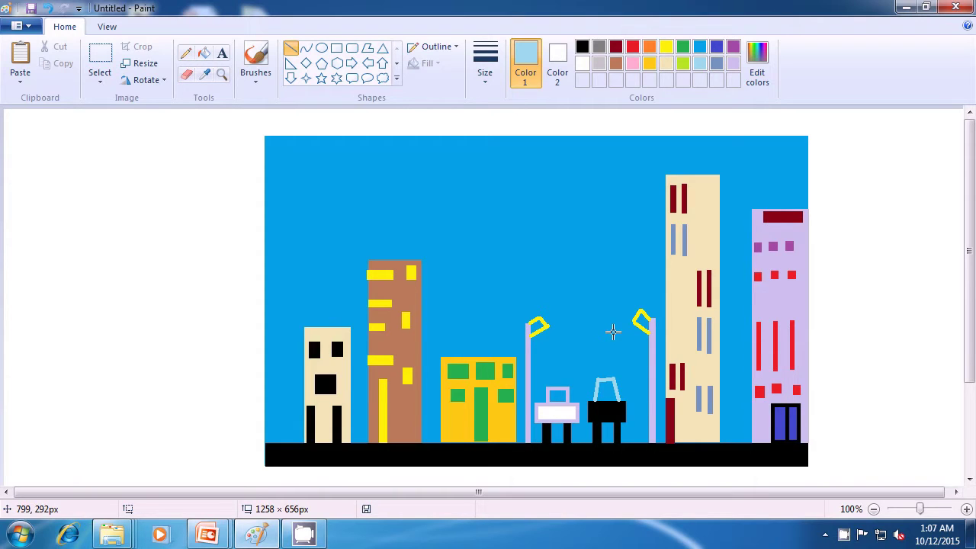
# With outline and fill both red and solid, draw two small rectangles about 8 × 5 px side by side on the vehicle's white body
pyautogui.click(637, 51)
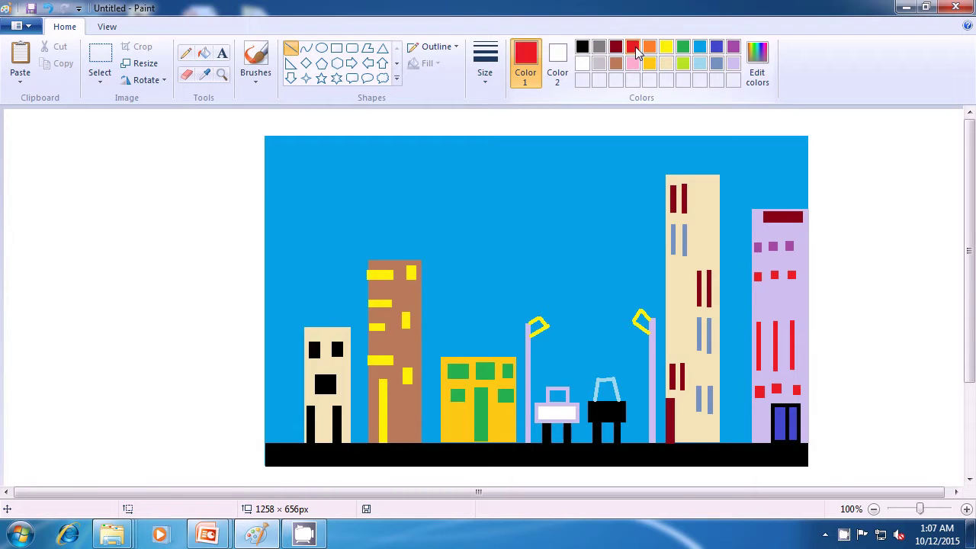
pyautogui.click(557, 57)
pyautogui.click(632, 48)
pyautogui.click(336, 47)
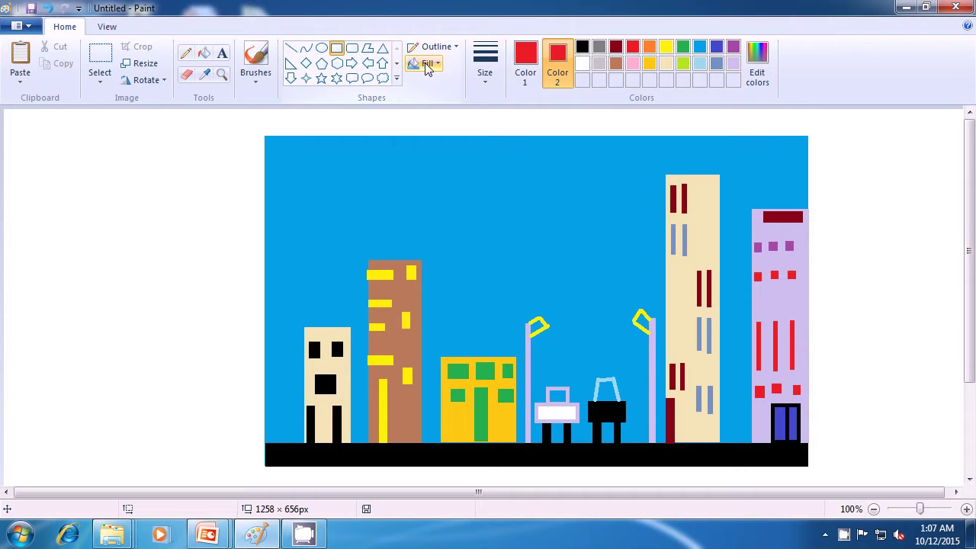
pyautogui.click(426, 64)
pyautogui.click(444, 99)
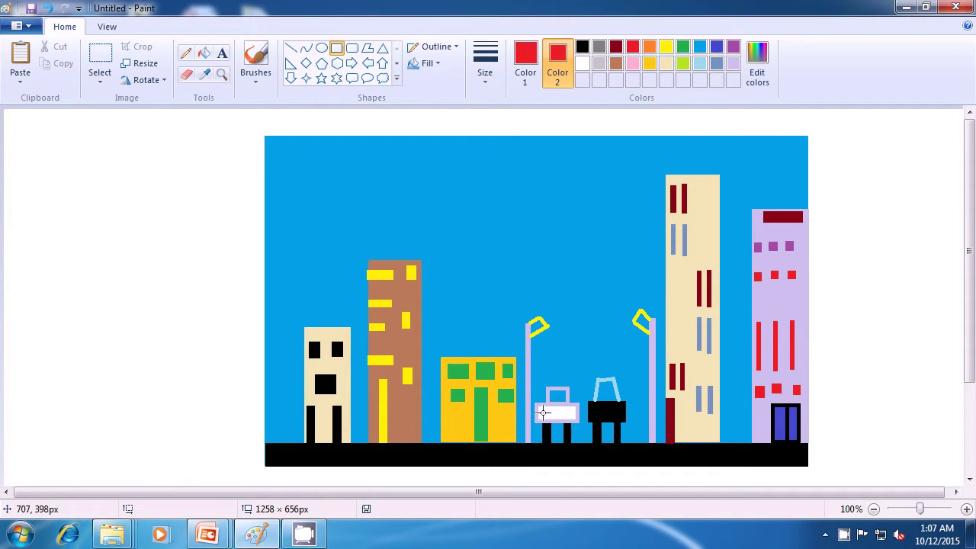
pyautogui.moveTo(543, 412); pyautogui.dragTo(567, 414)
pyautogui.click(586, 320)
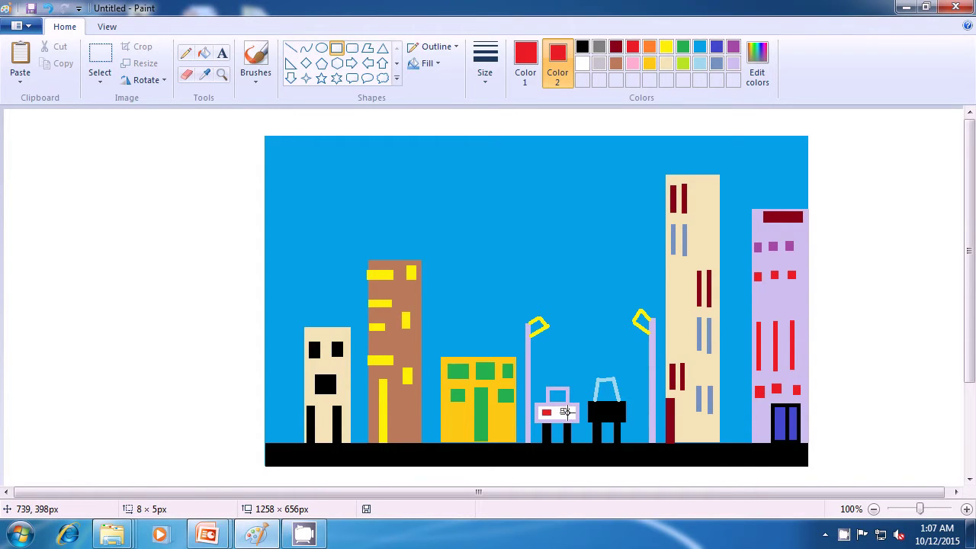
pyautogui.click(609, 297)
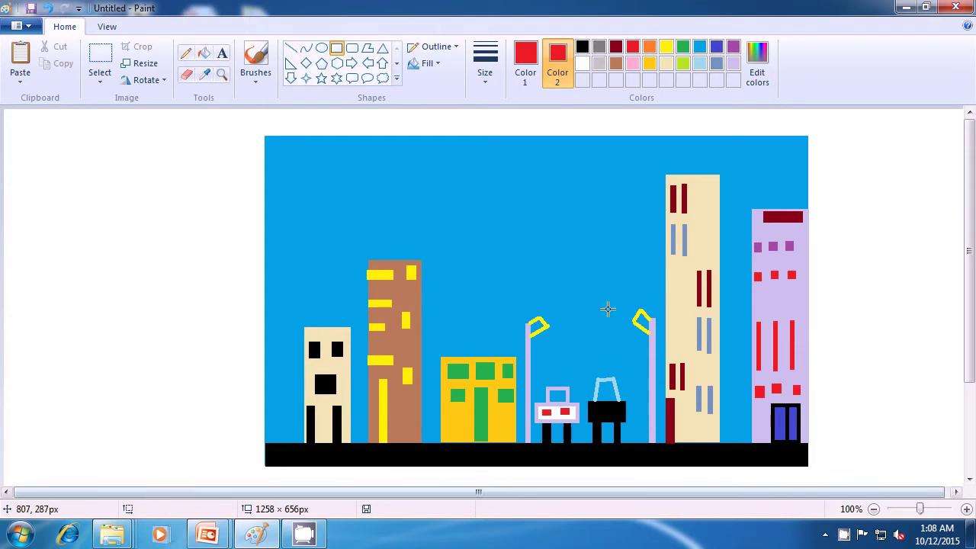
# Set the outline to black and the solid fill to white, and draw a tiny rectangle on the lavender building's blue door
pyautogui.click(526, 64)
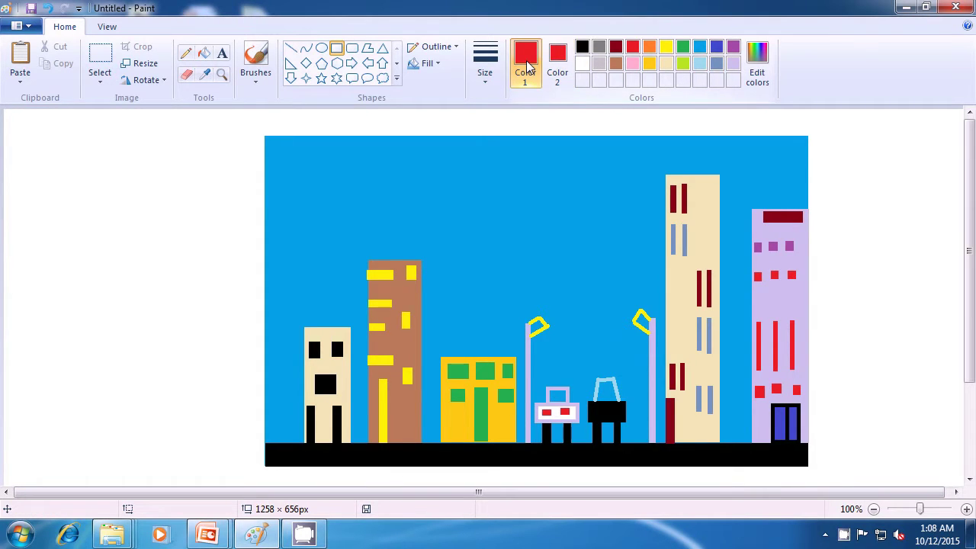
pyautogui.click(581, 48)
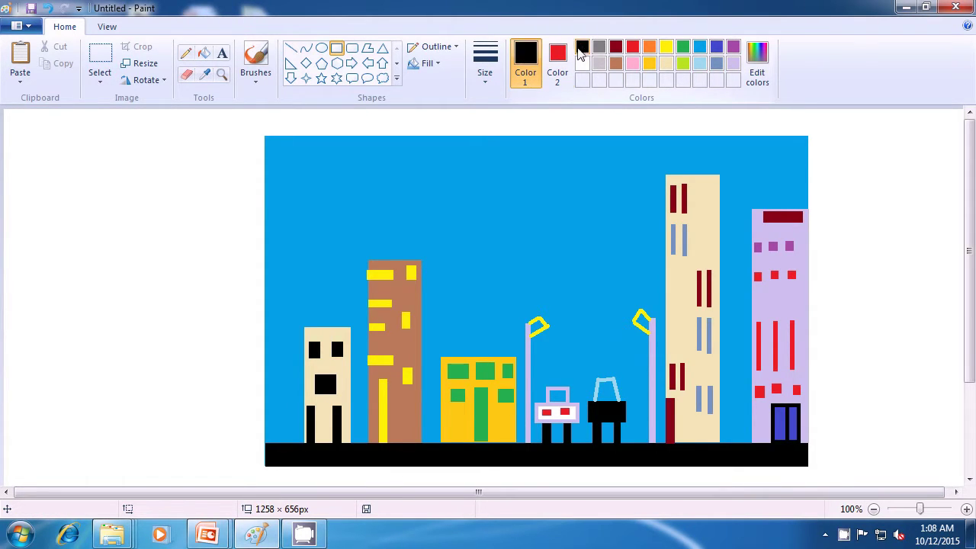
pyautogui.click(557, 65)
pyautogui.click(581, 64)
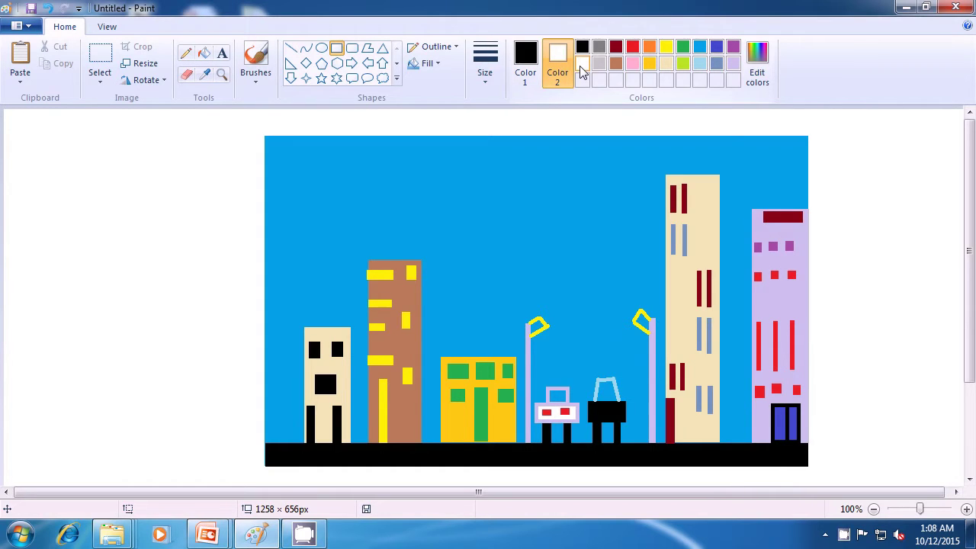
pyautogui.click(429, 65)
pyautogui.click(446, 98)
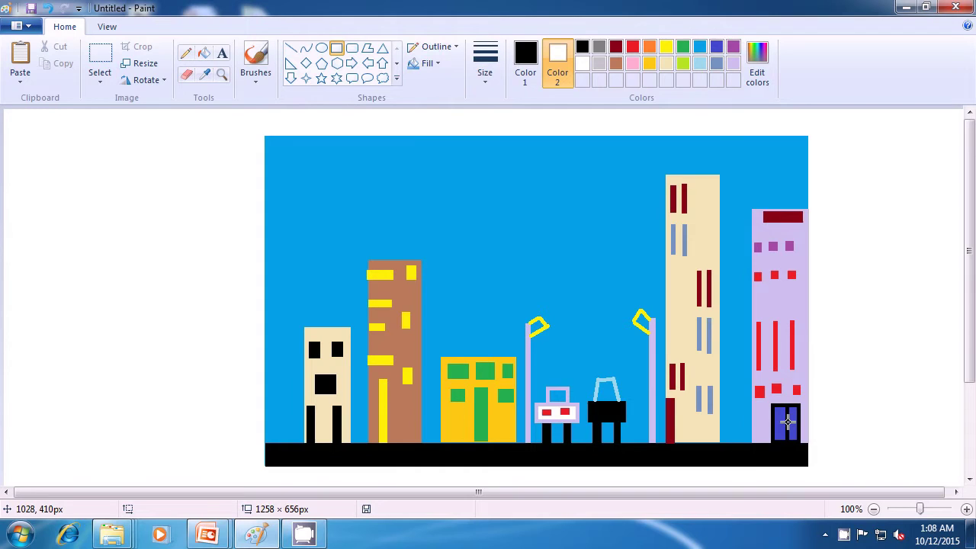
pyautogui.moveTo(788, 420); pyautogui.dragTo(794, 429)
pyautogui.click(848, 425)
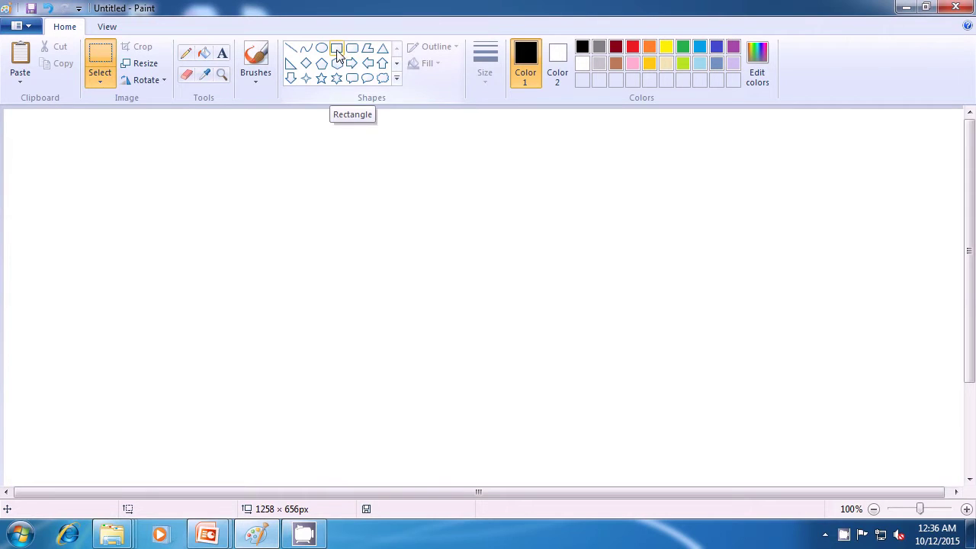
# Draw a large rectangle with a black outline and solid dark red fill in the middle of the blank canvas
pyautogui.click(337, 50)
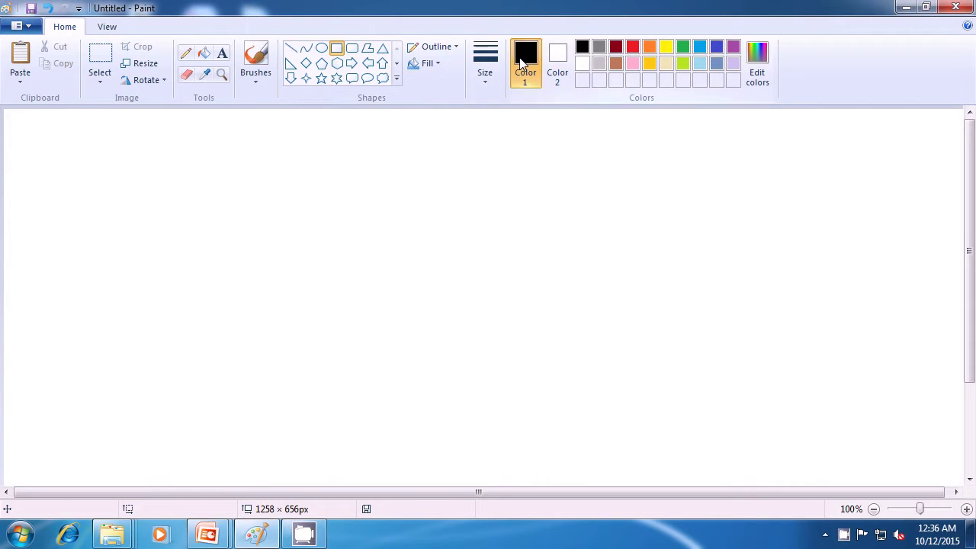
pyautogui.click(554, 64)
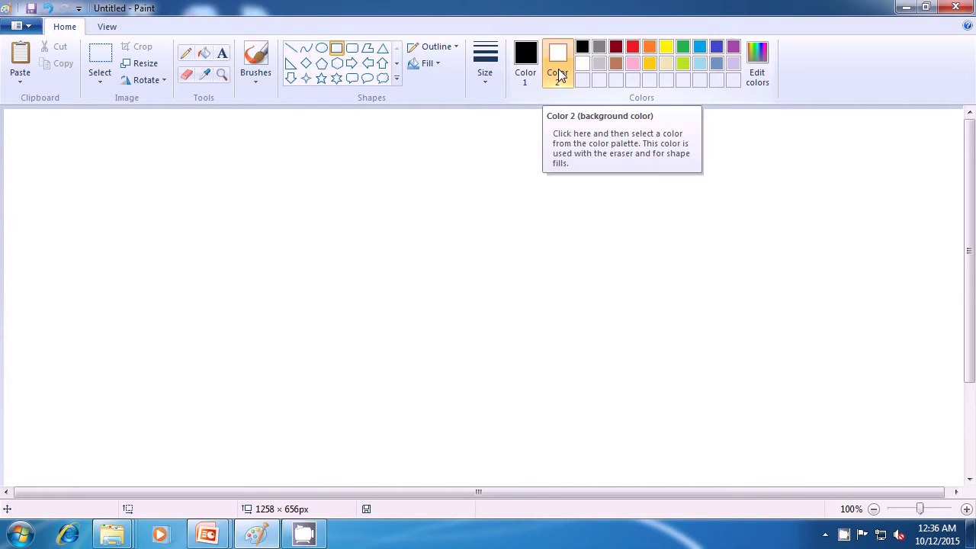
pyautogui.click(619, 49)
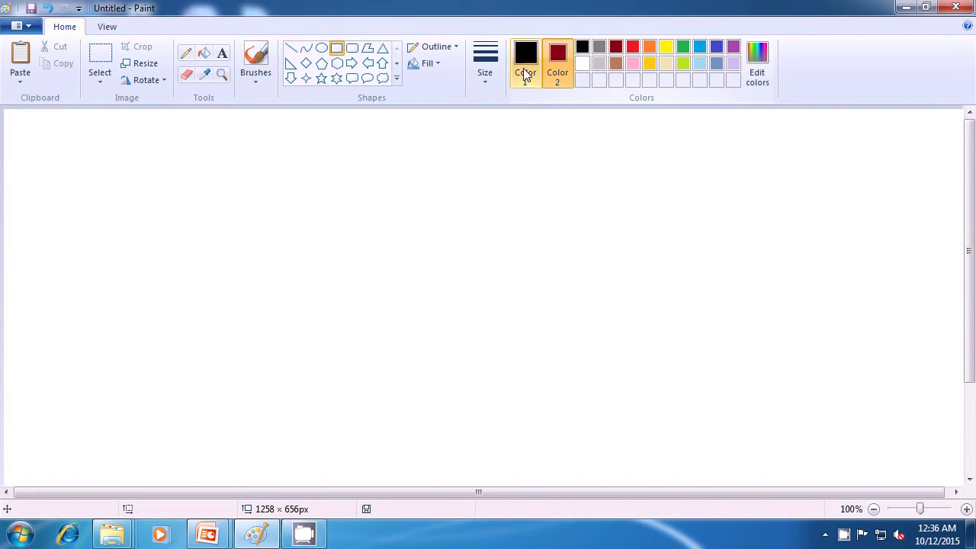
pyautogui.click(429, 64)
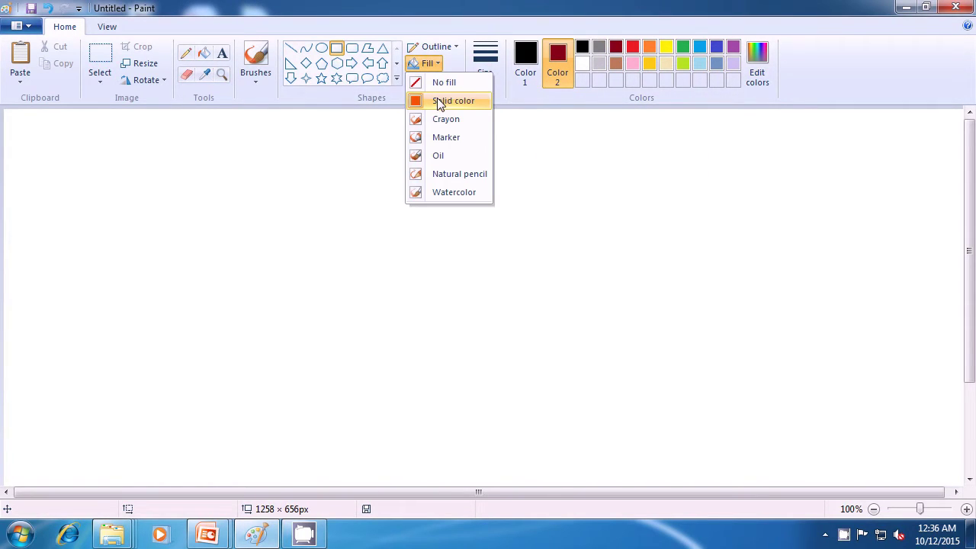
pyautogui.click(437, 101)
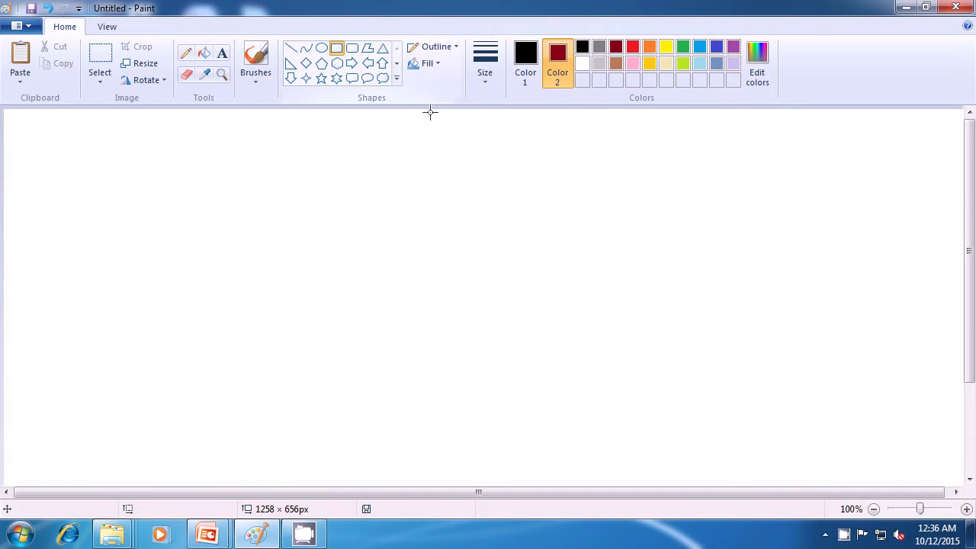
pyautogui.moveTo(340, 236); pyautogui.dragTo(600, 373)
pyautogui.click(705, 339)
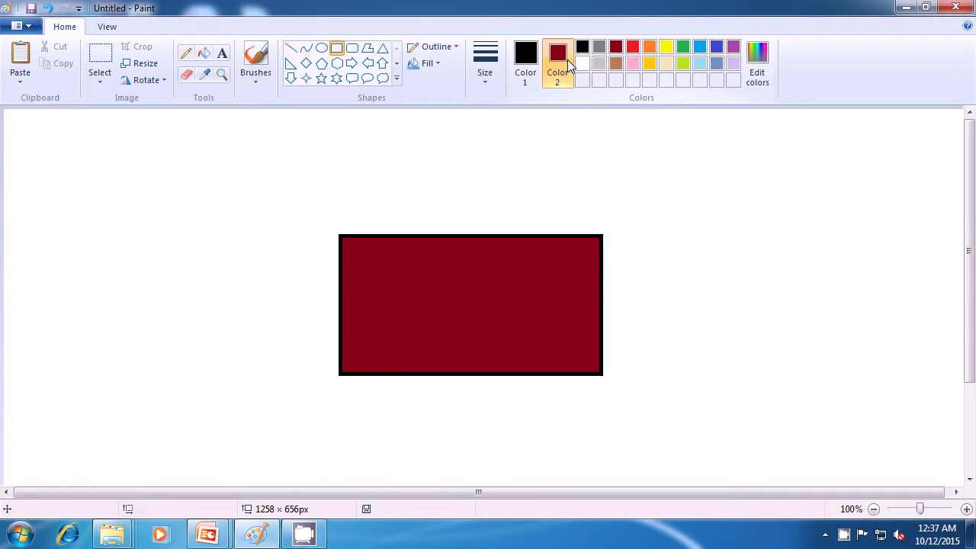
# Draw a turquoise-filled upright strip about 21 × 119 px against the left edge of the dark red rectangle
pyautogui.click(701, 47)
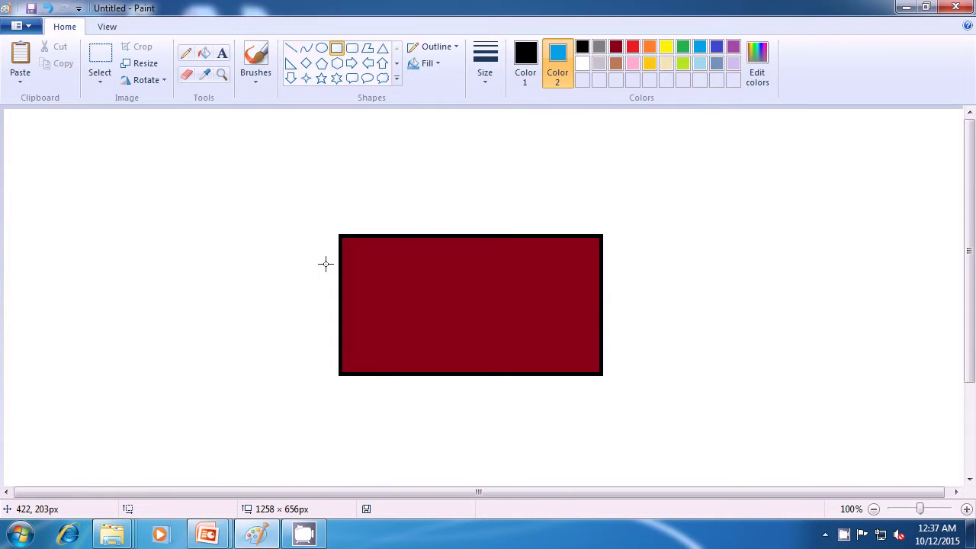
pyautogui.moveTo(325, 264); pyautogui.dragTo(340, 340)
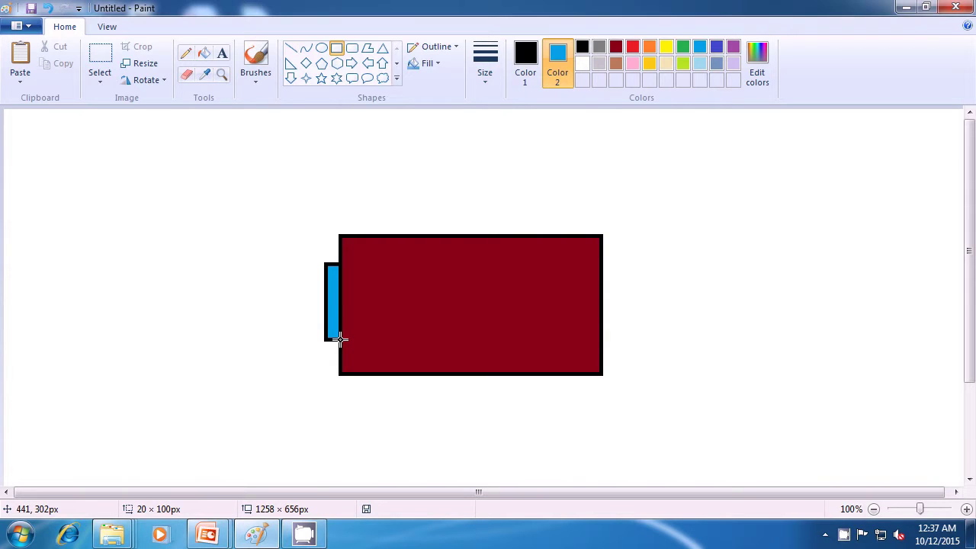
pyautogui.moveTo(340, 339); pyautogui.dragTo(340, 354)
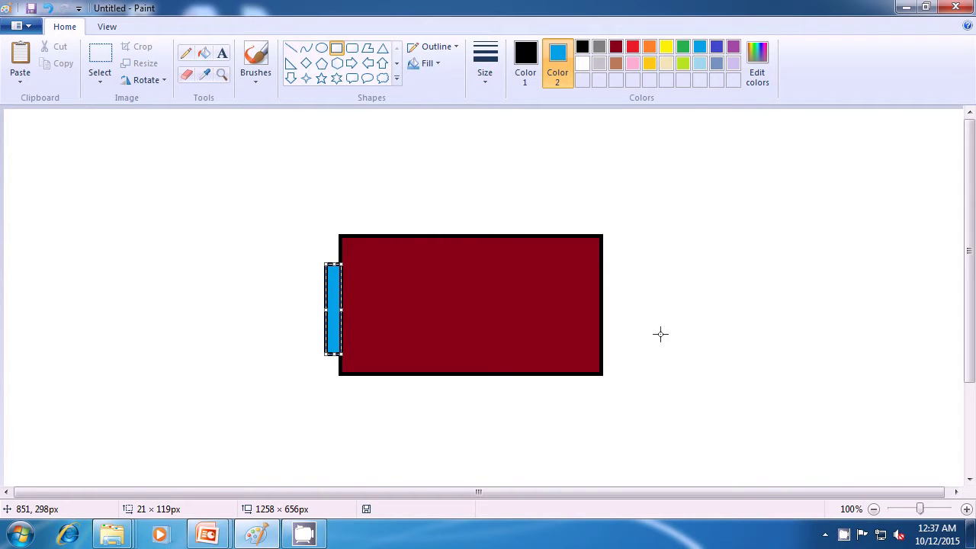
pyautogui.click(695, 322)
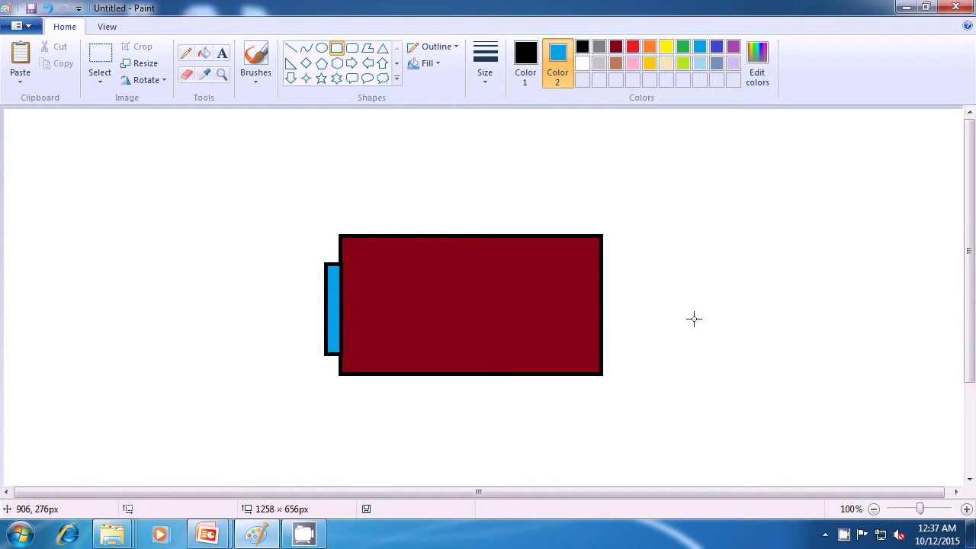
# Add a taller blue-gray filled strip about 22 × 144 px against the left side of the turquoise strip
pyautogui.click(717, 63)
pyautogui.moveTo(308, 256); pyautogui.dragTo(325, 364)
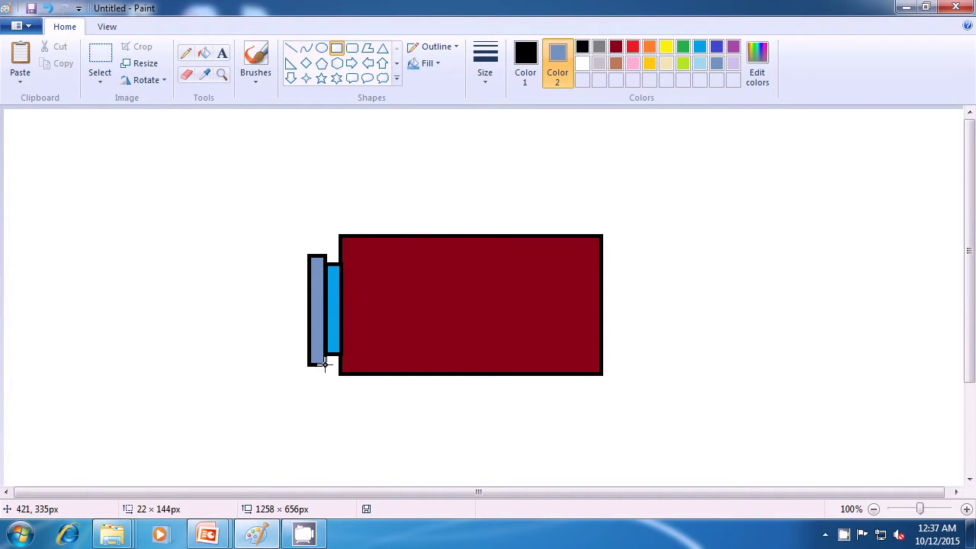
pyautogui.moveTo(325, 364); pyautogui.dragTo(324, 365)
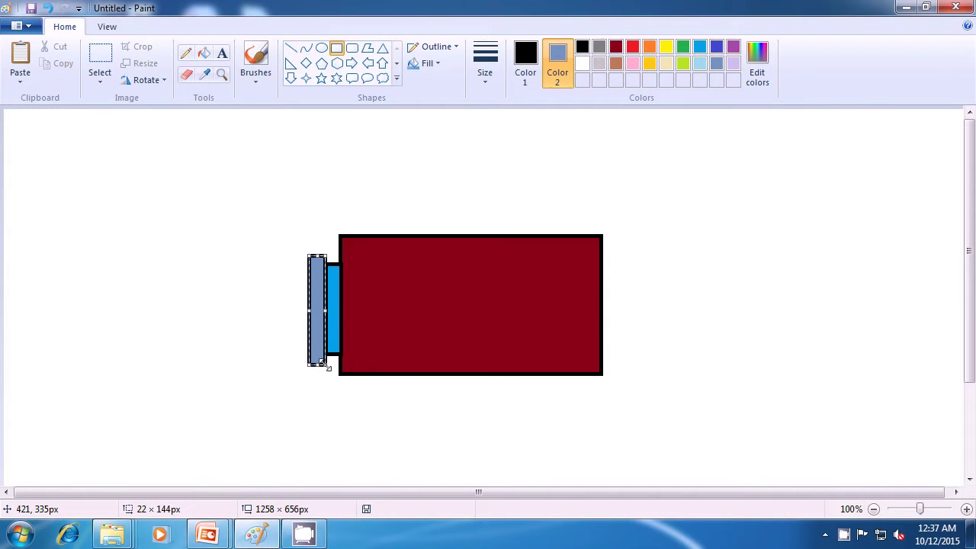
pyautogui.click(366, 410)
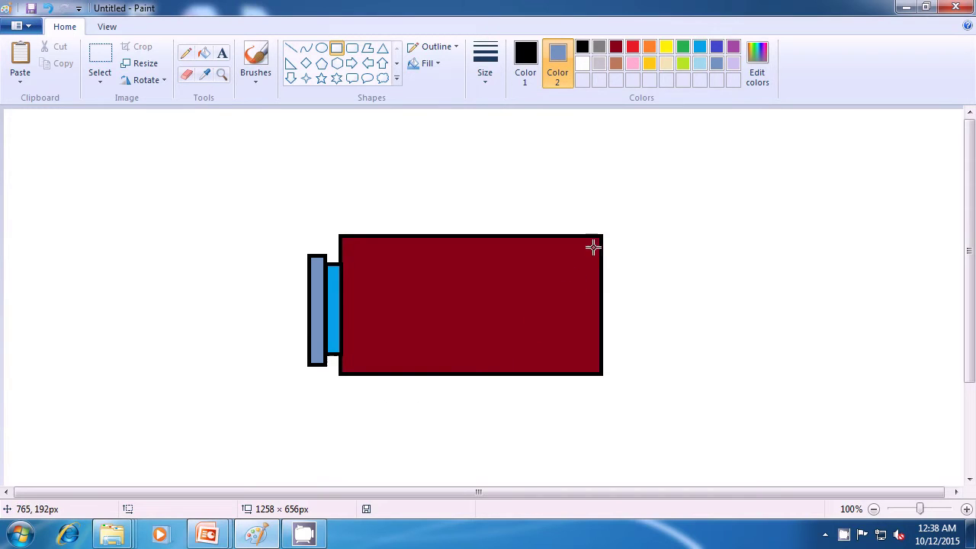
# Add a turquoise-filled strip about 16 × 170 px against the left side of the blue-gray strip
pyautogui.click(699, 47)
pyautogui.moveTo(296, 243); pyautogui.dragTo(309, 375)
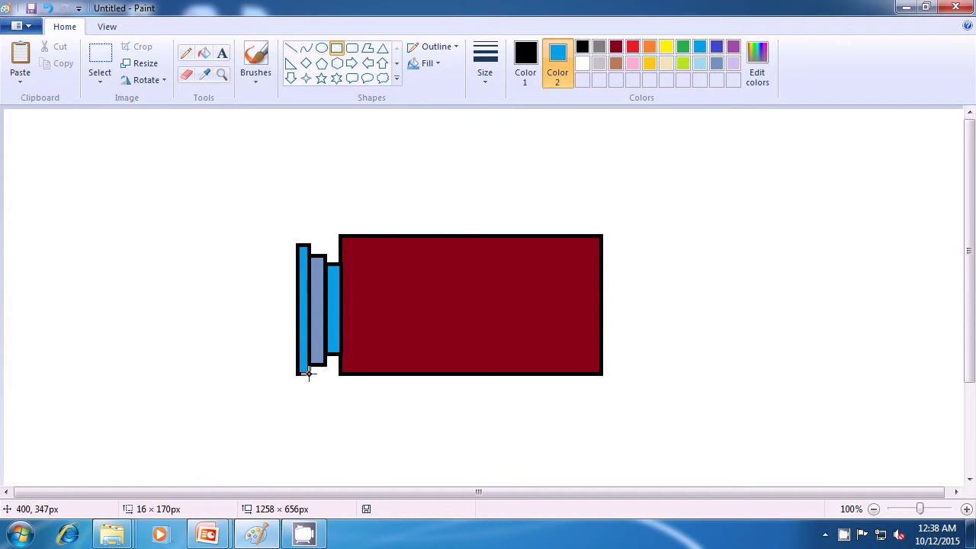
pyautogui.moveTo(307, 372); pyautogui.dragTo(307, 372)
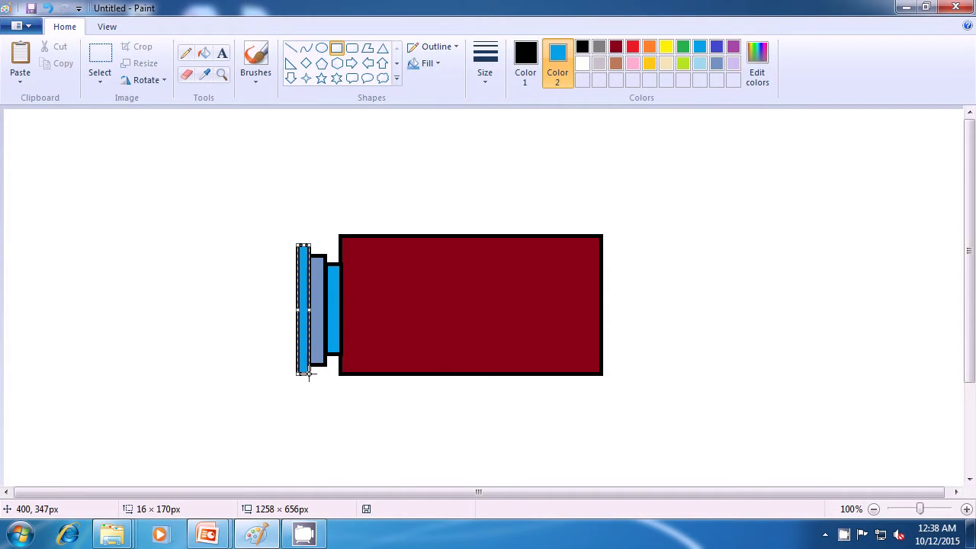
pyautogui.click(725, 309)
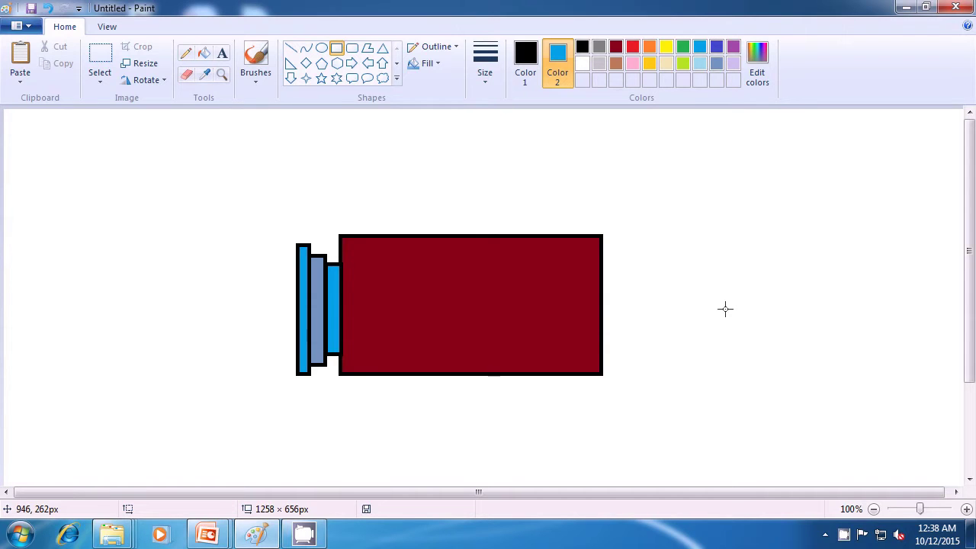
# Draw a white-filled vertical band about 39 × 180 px over the full height of the dark red rectangle, near its middle
pyautogui.click(585, 63)
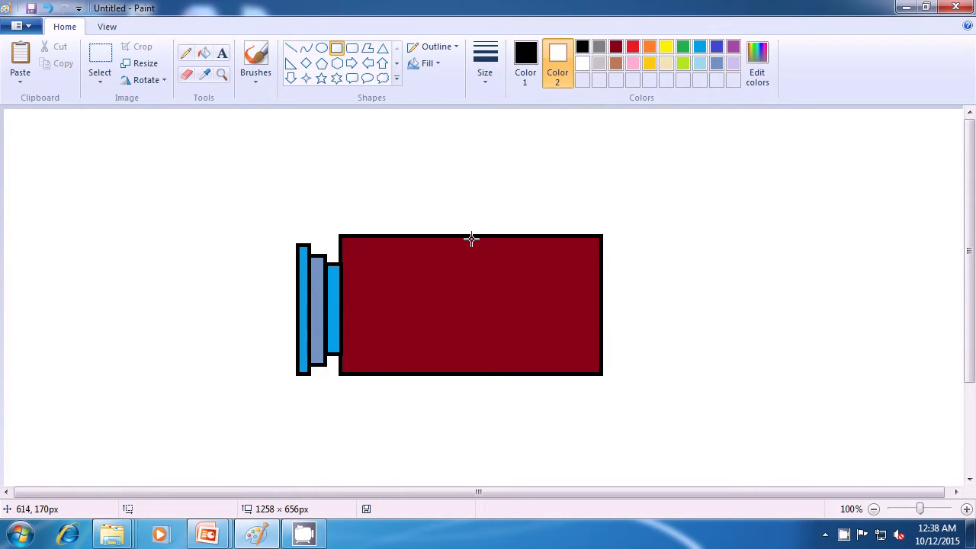
pyautogui.moveTo(464, 237); pyautogui.dragTo(493, 372)
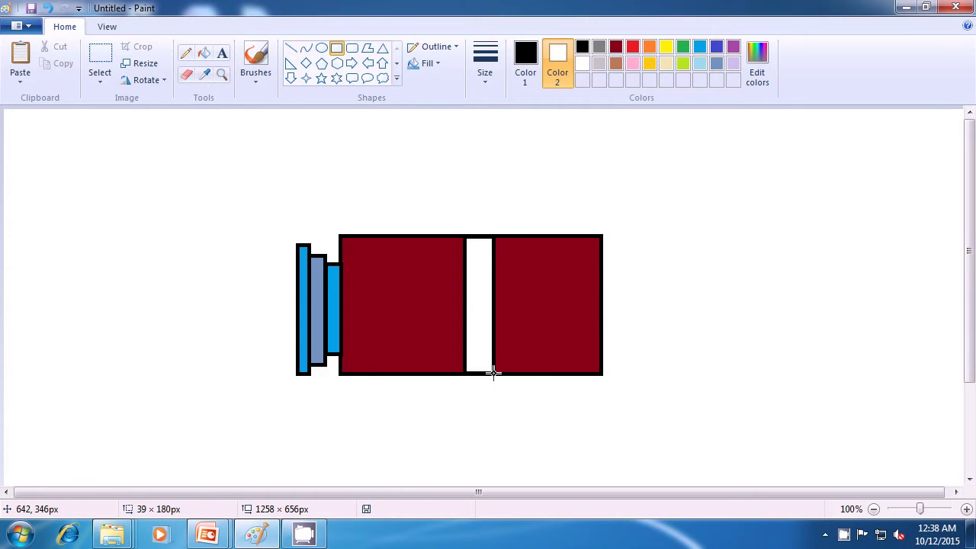
pyautogui.moveTo(493, 371); pyautogui.dragTo(493, 372)
pyautogui.click(707, 355)
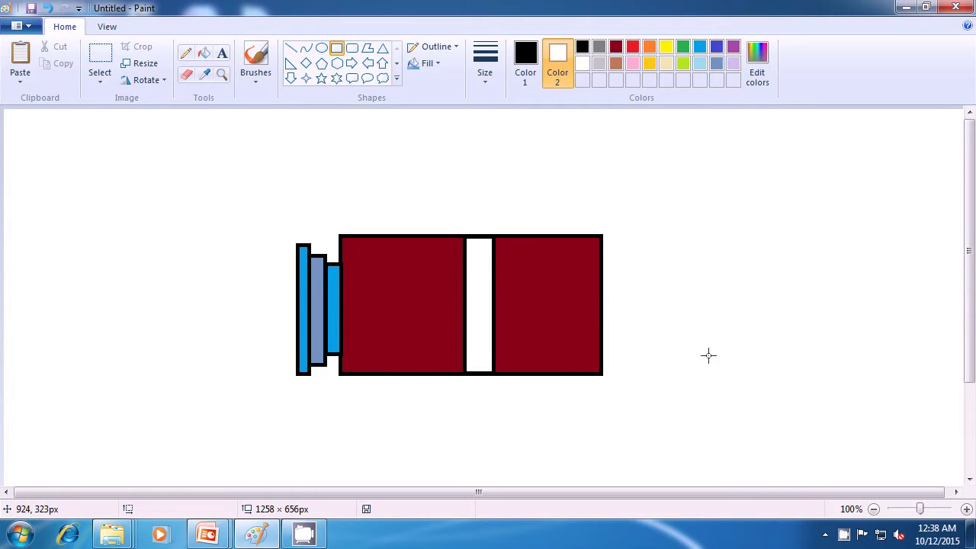